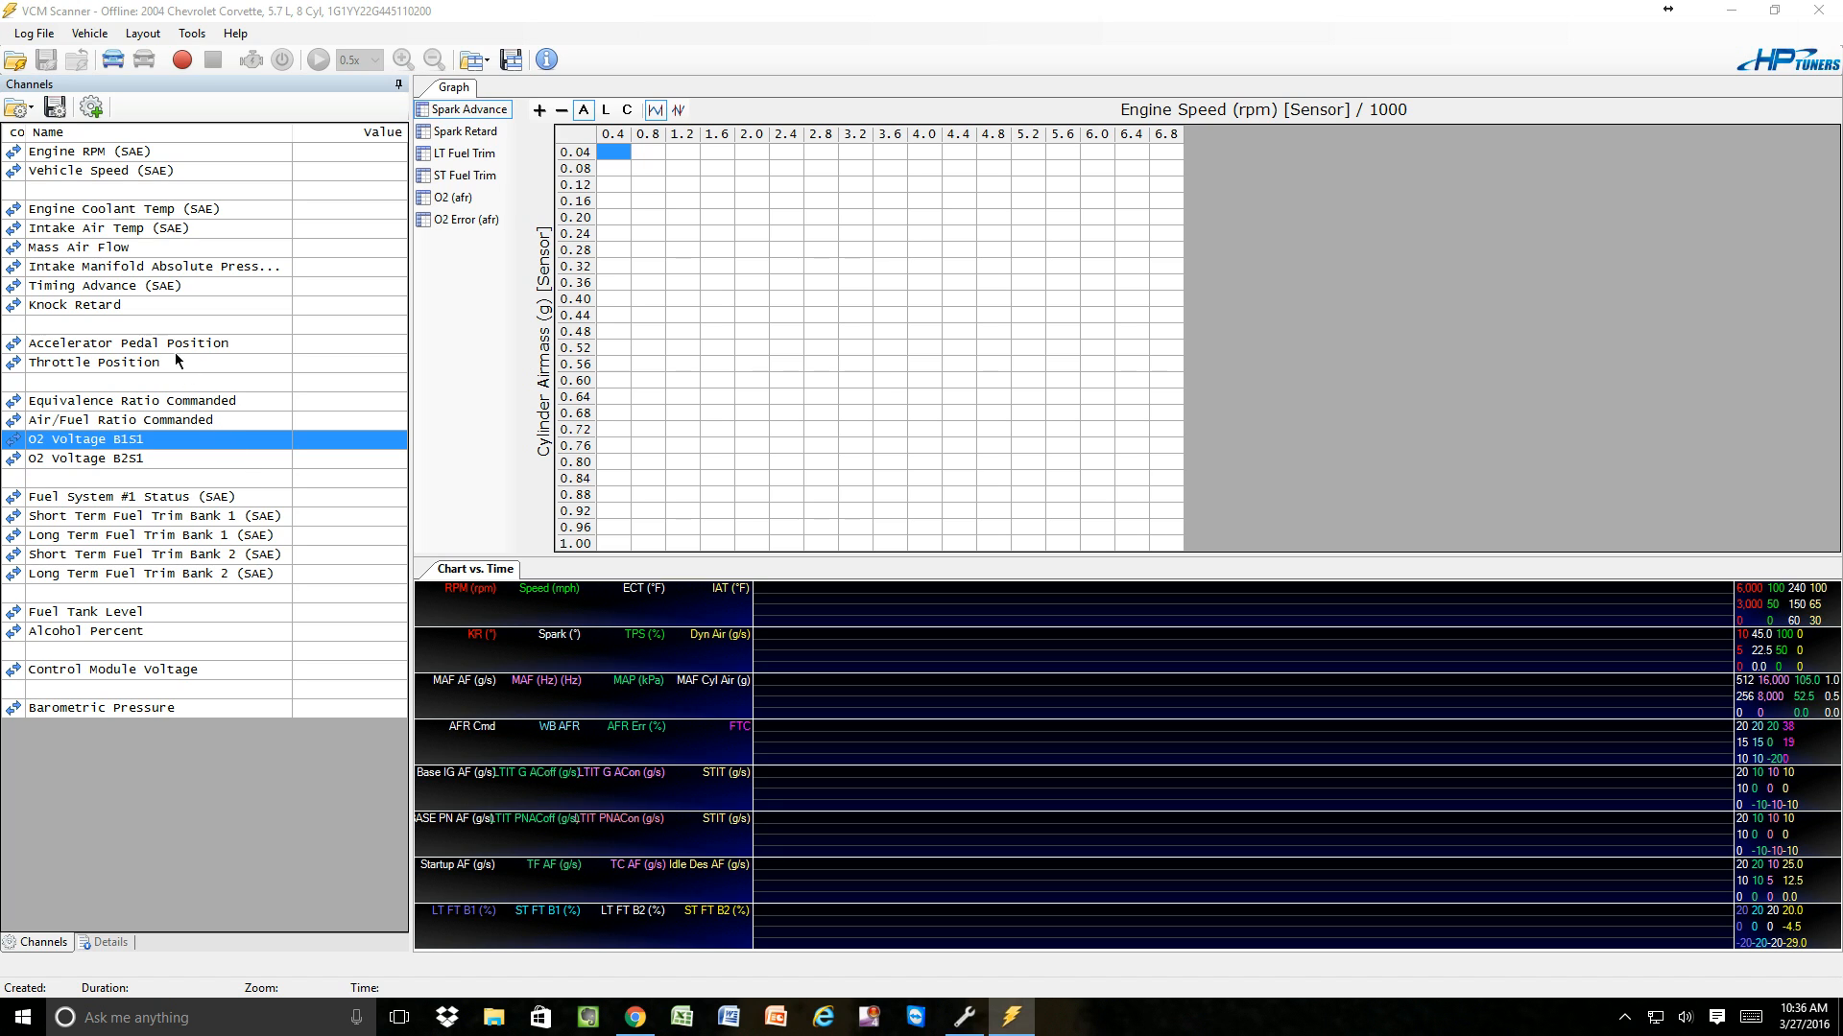
Open the recent log file 100211 idle scan.hpl.
click(45, 38)
mouse_move(96, 151)
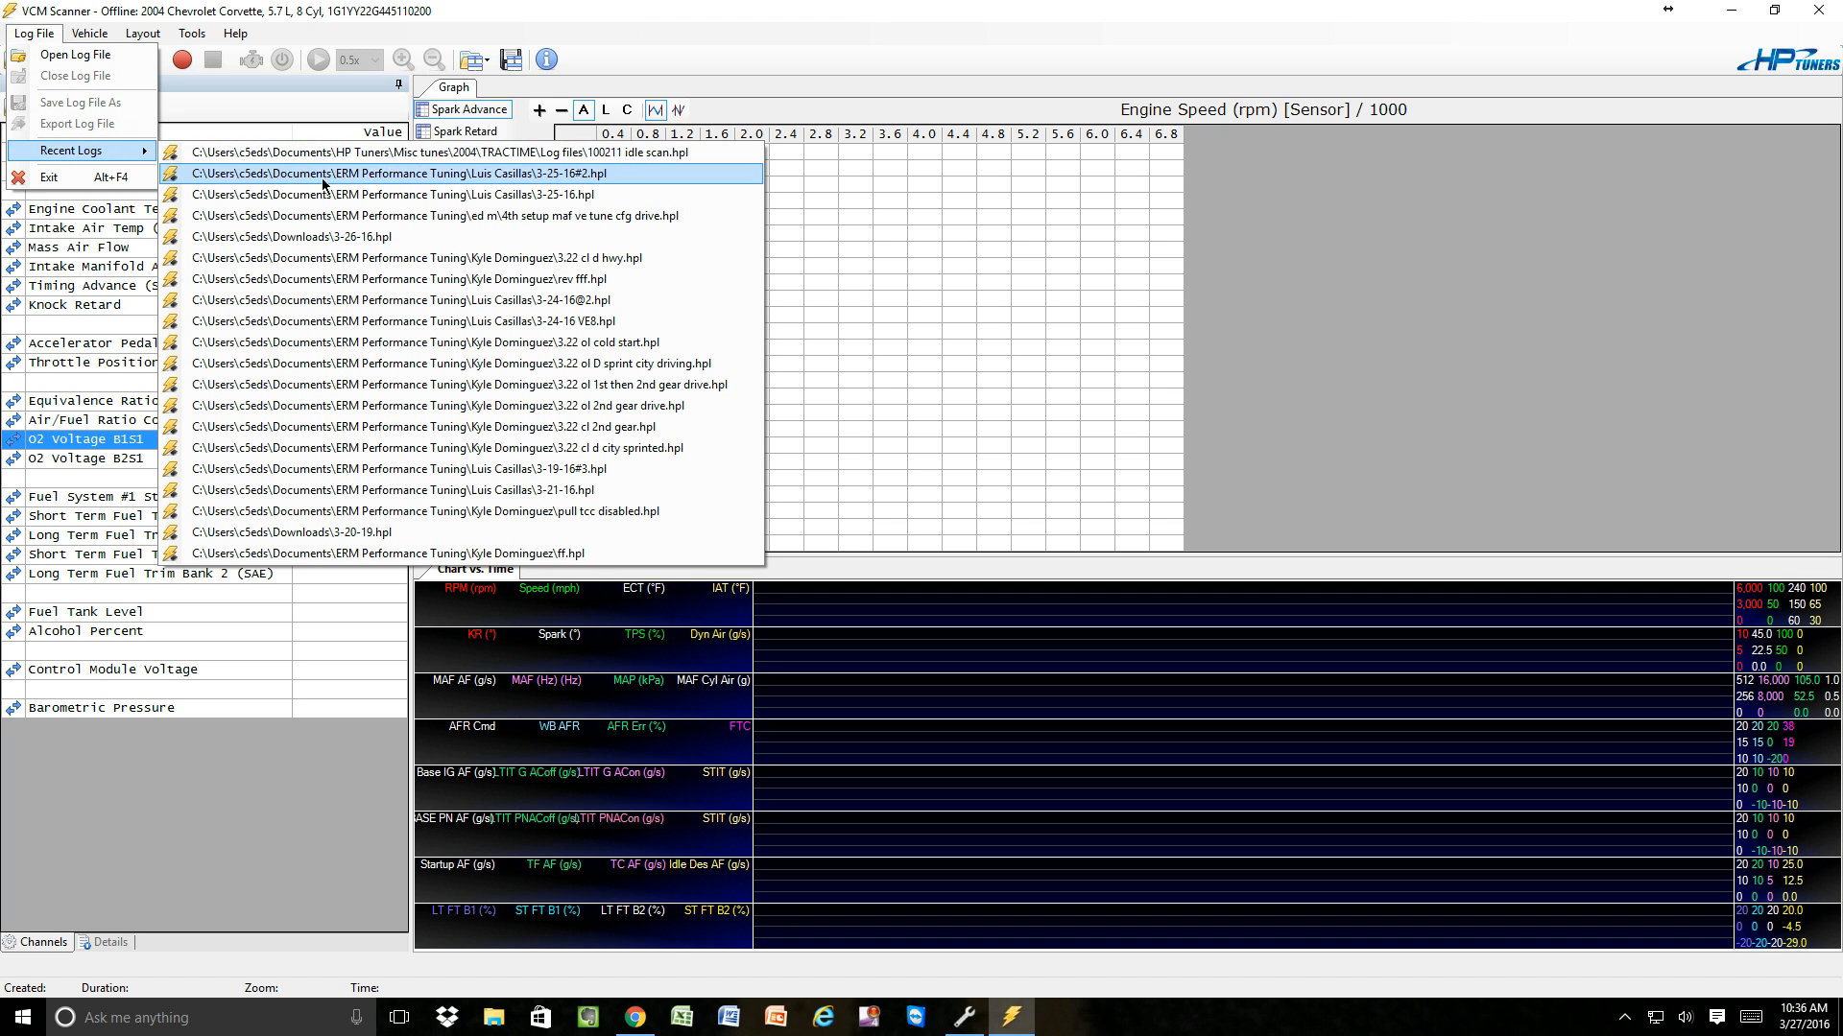
click(340, 152)
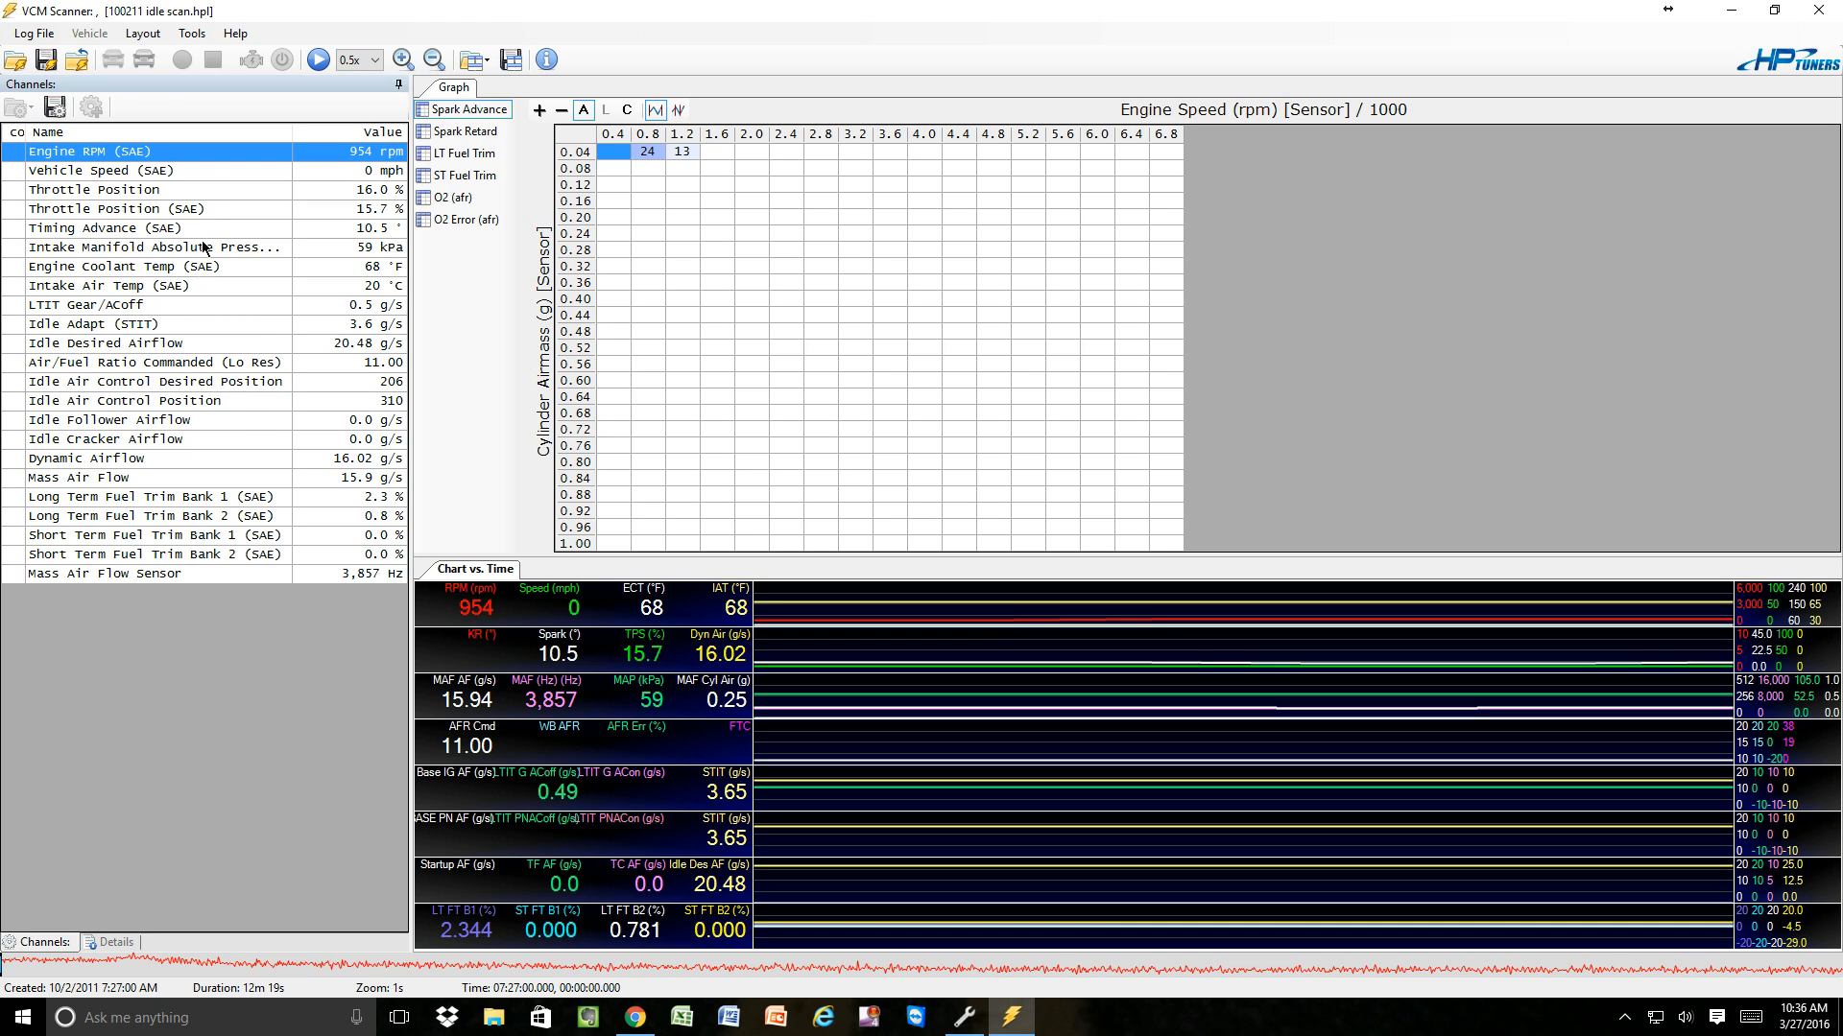
Save the log's channel list, overwriting the existing Eds Idle Scan.Channels file.
click(55, 108)
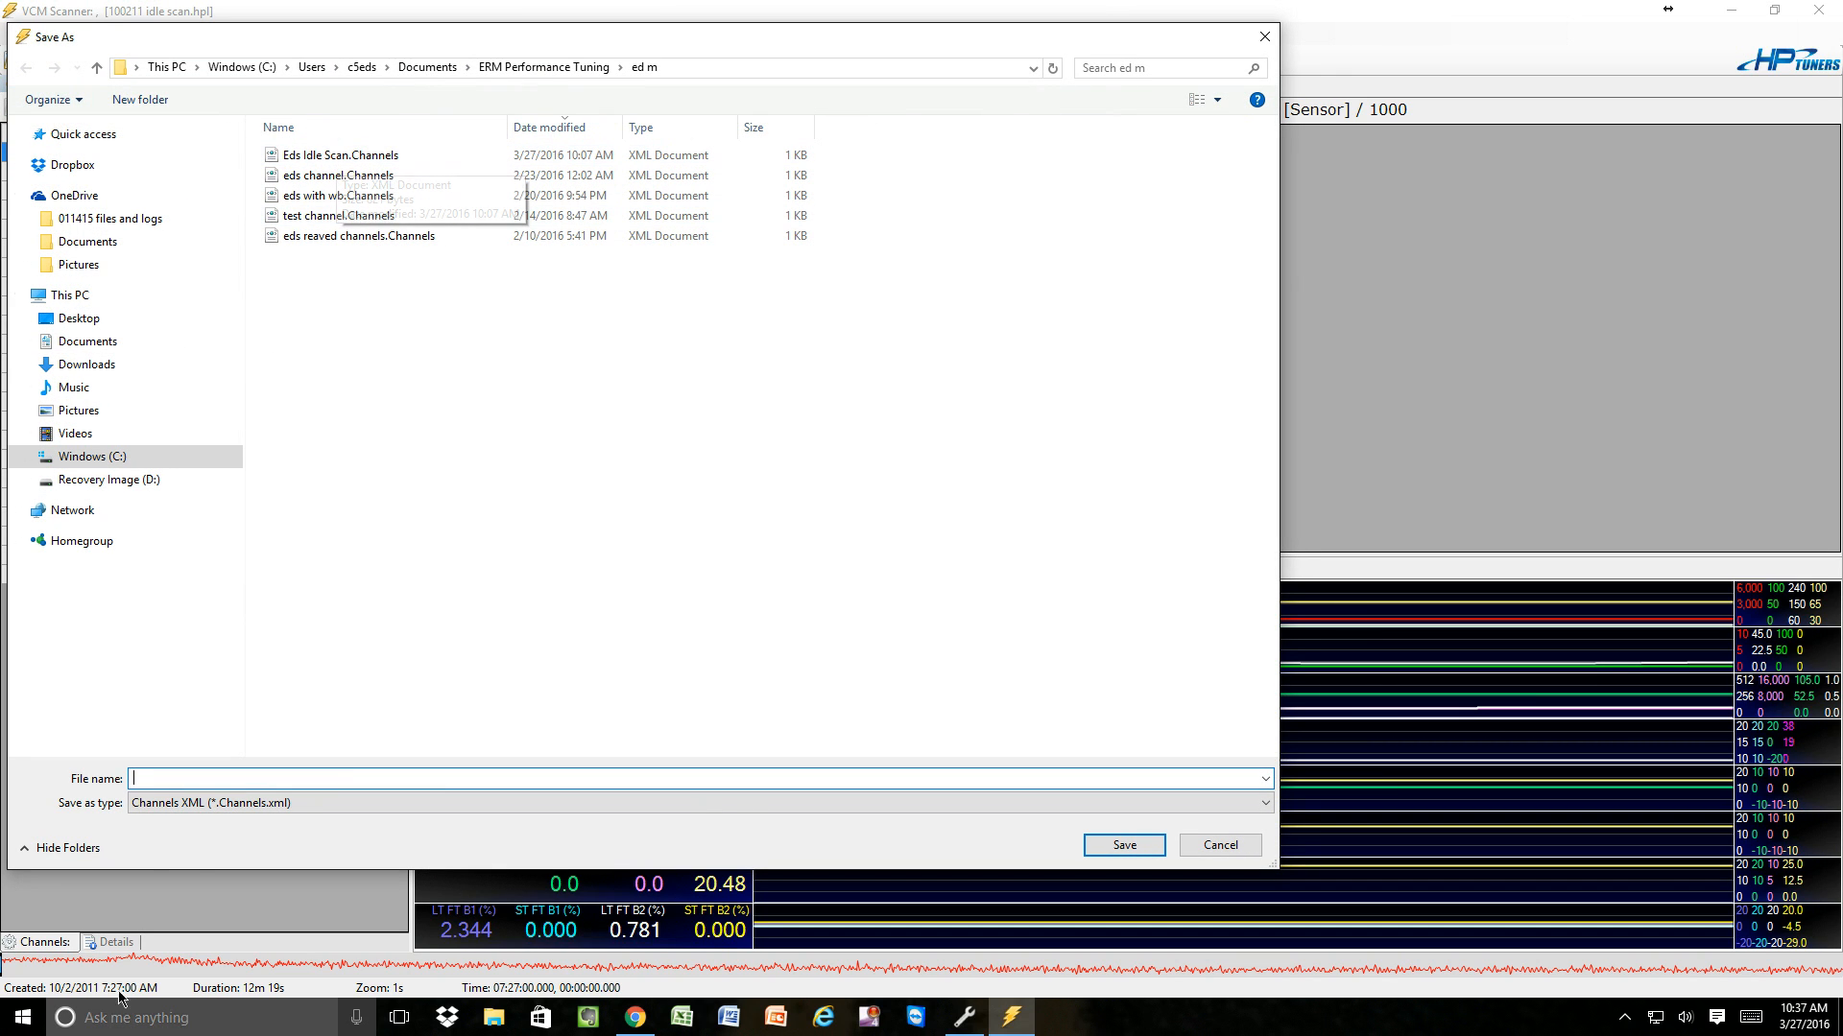
click(343, 165)
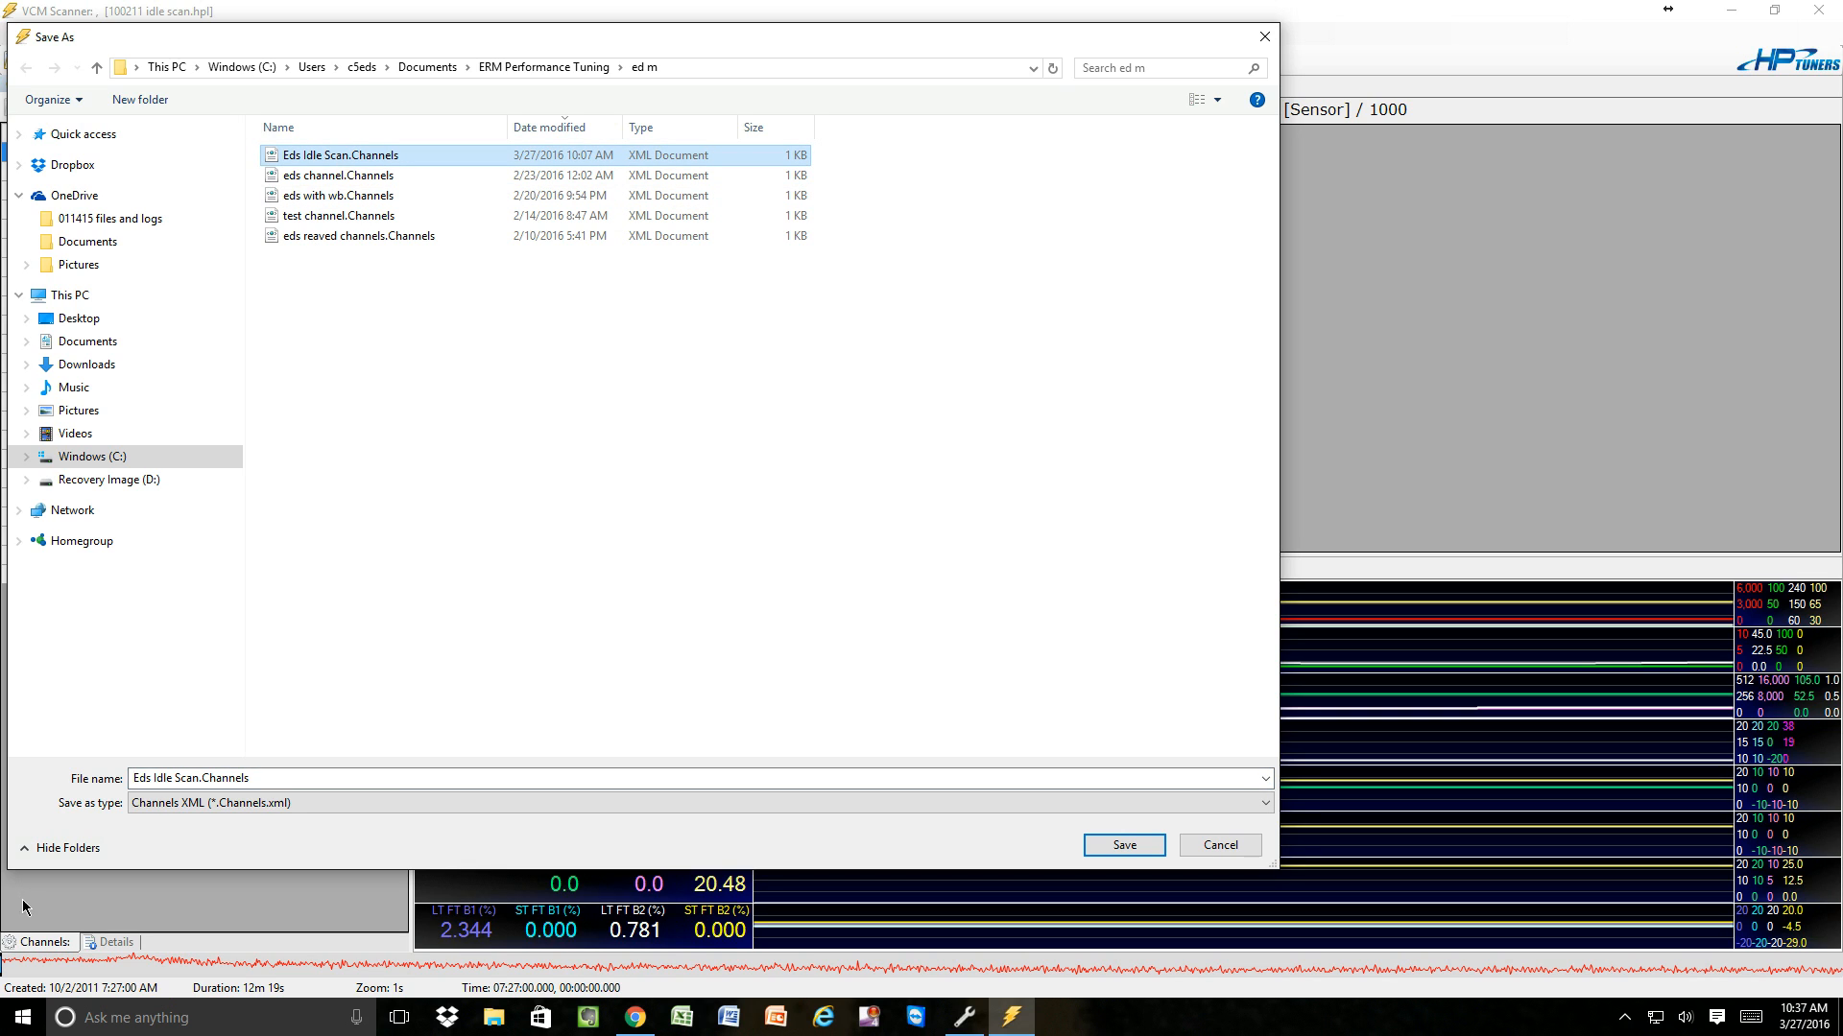
click(1140, 850)
click(965, 516)
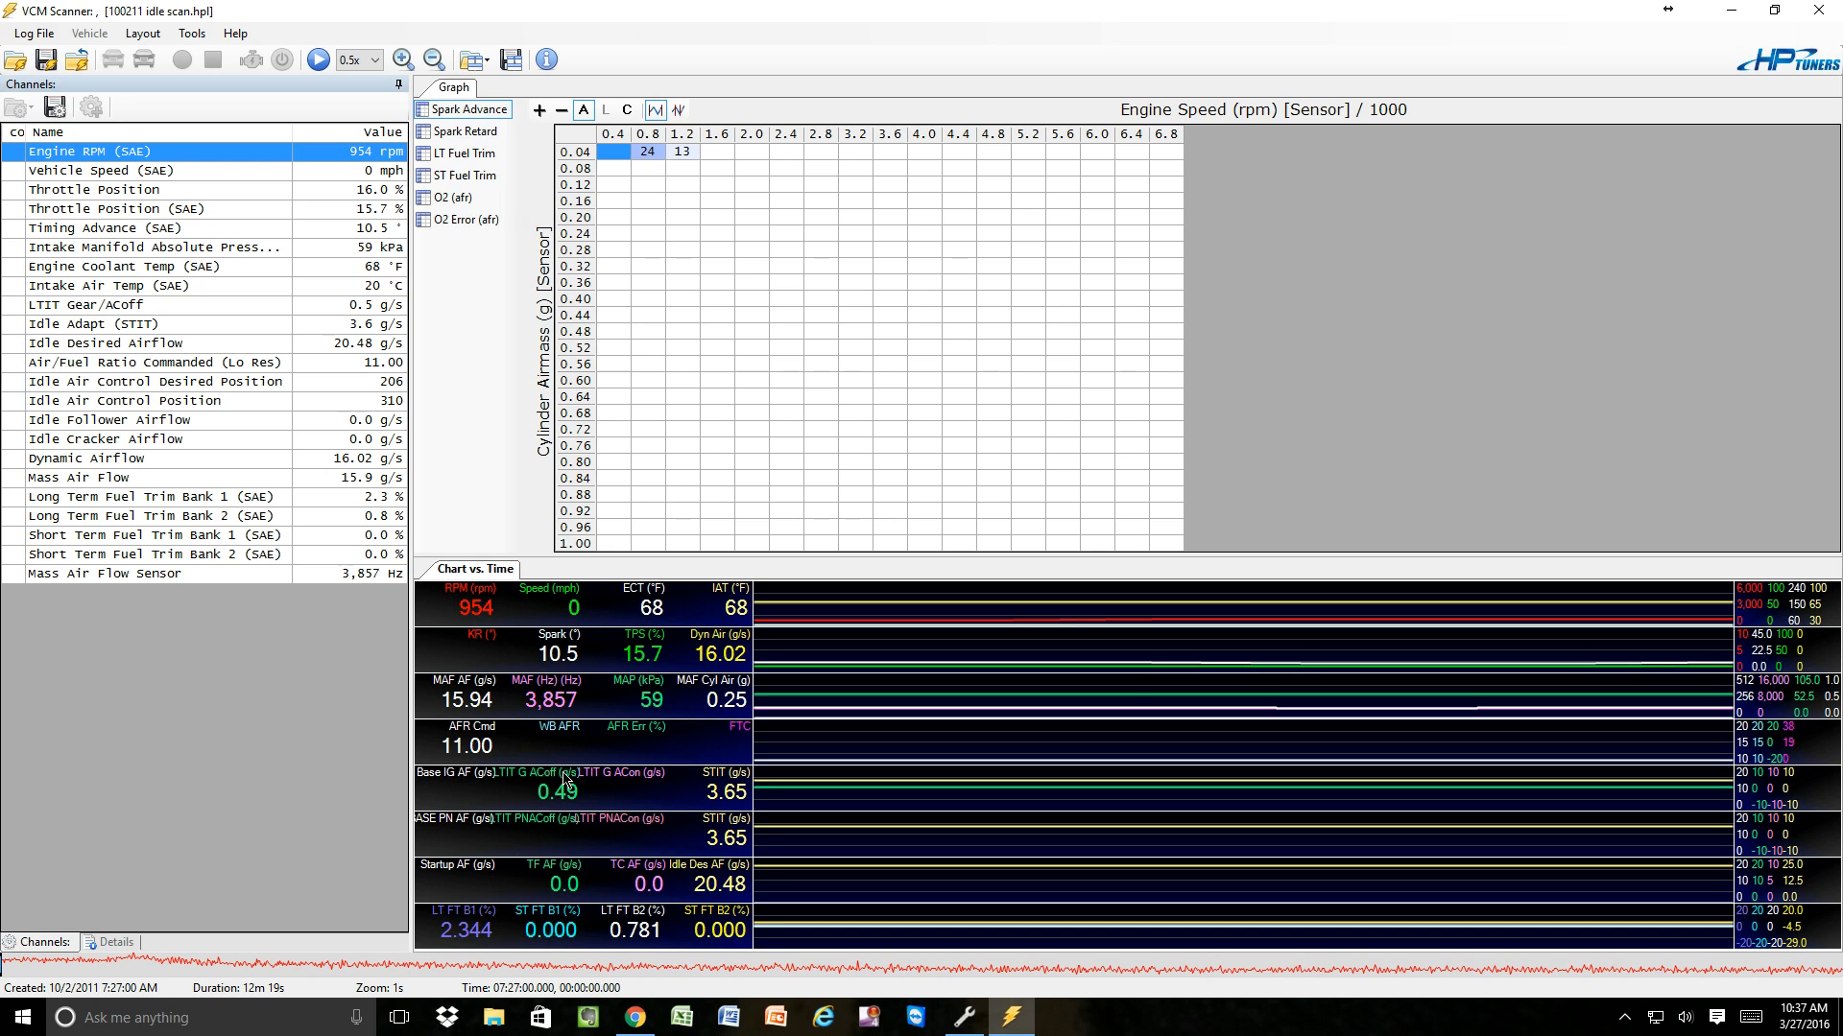
Browse the chart files in the Group 6 -- Gen III Idle Tuning folder from the chart layout editor, without loading any.
right_click(473, 785)
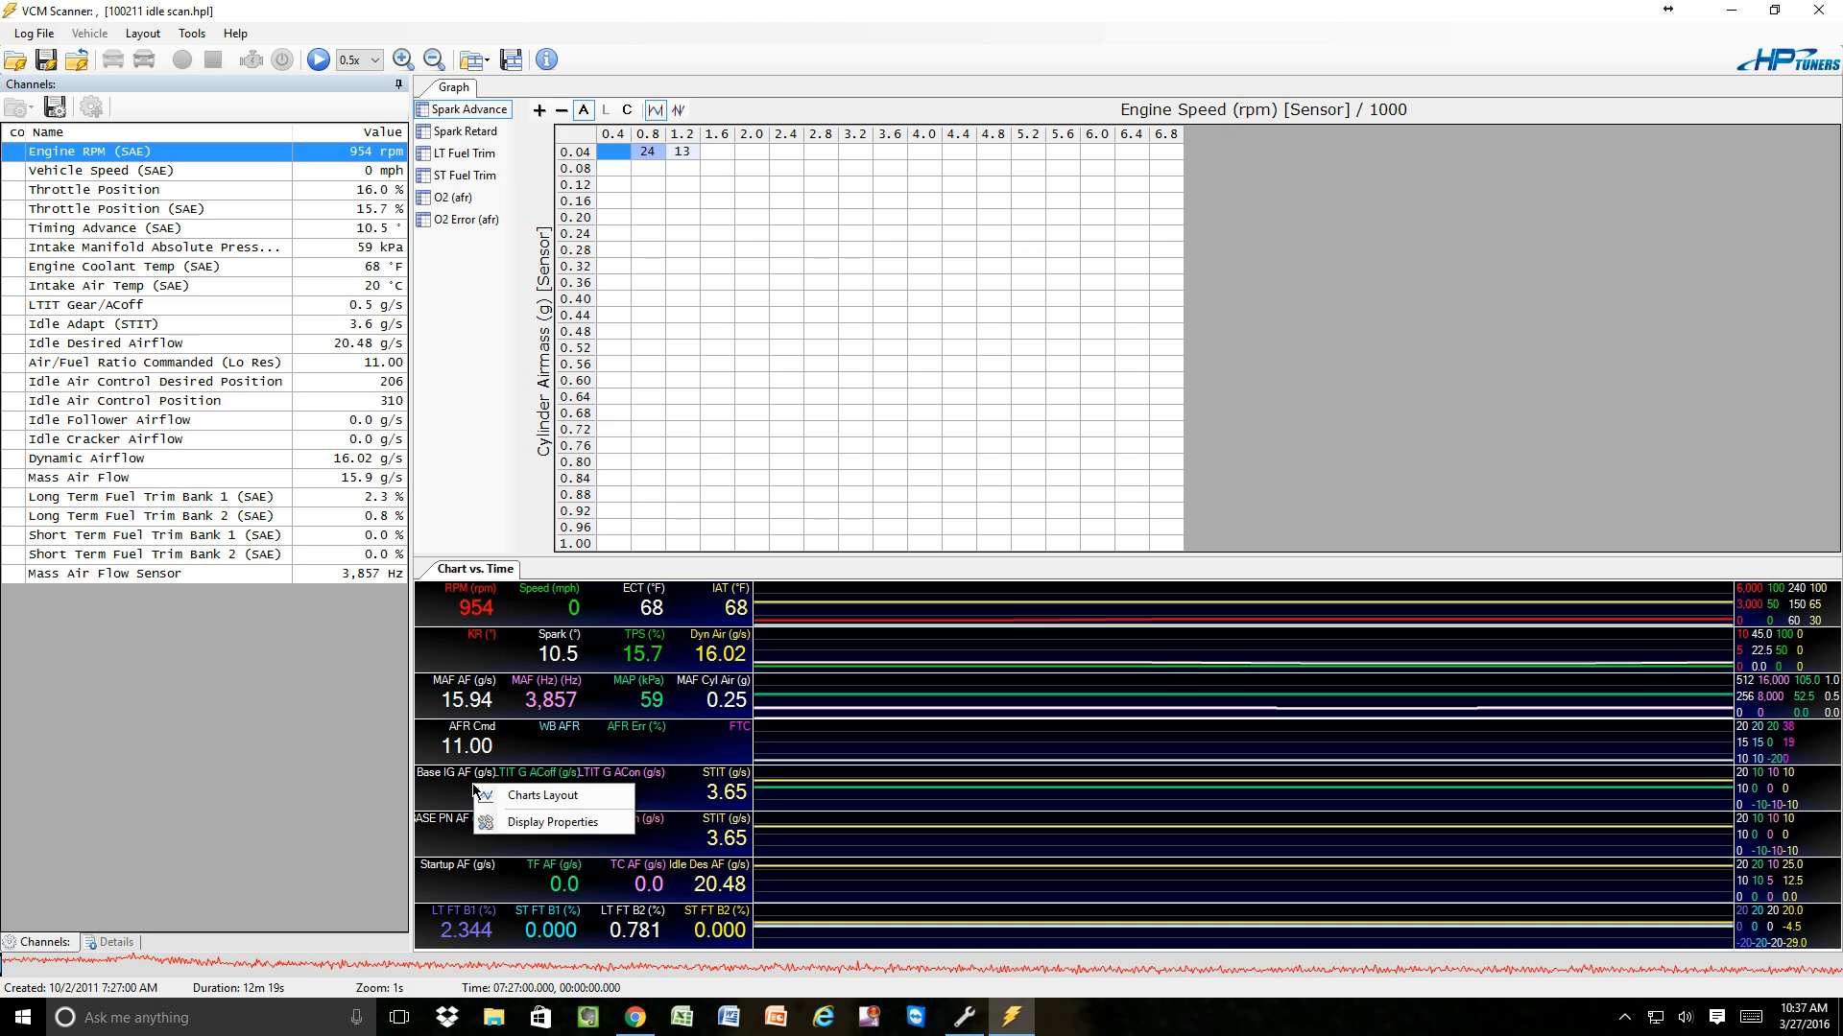
click(544, 796)
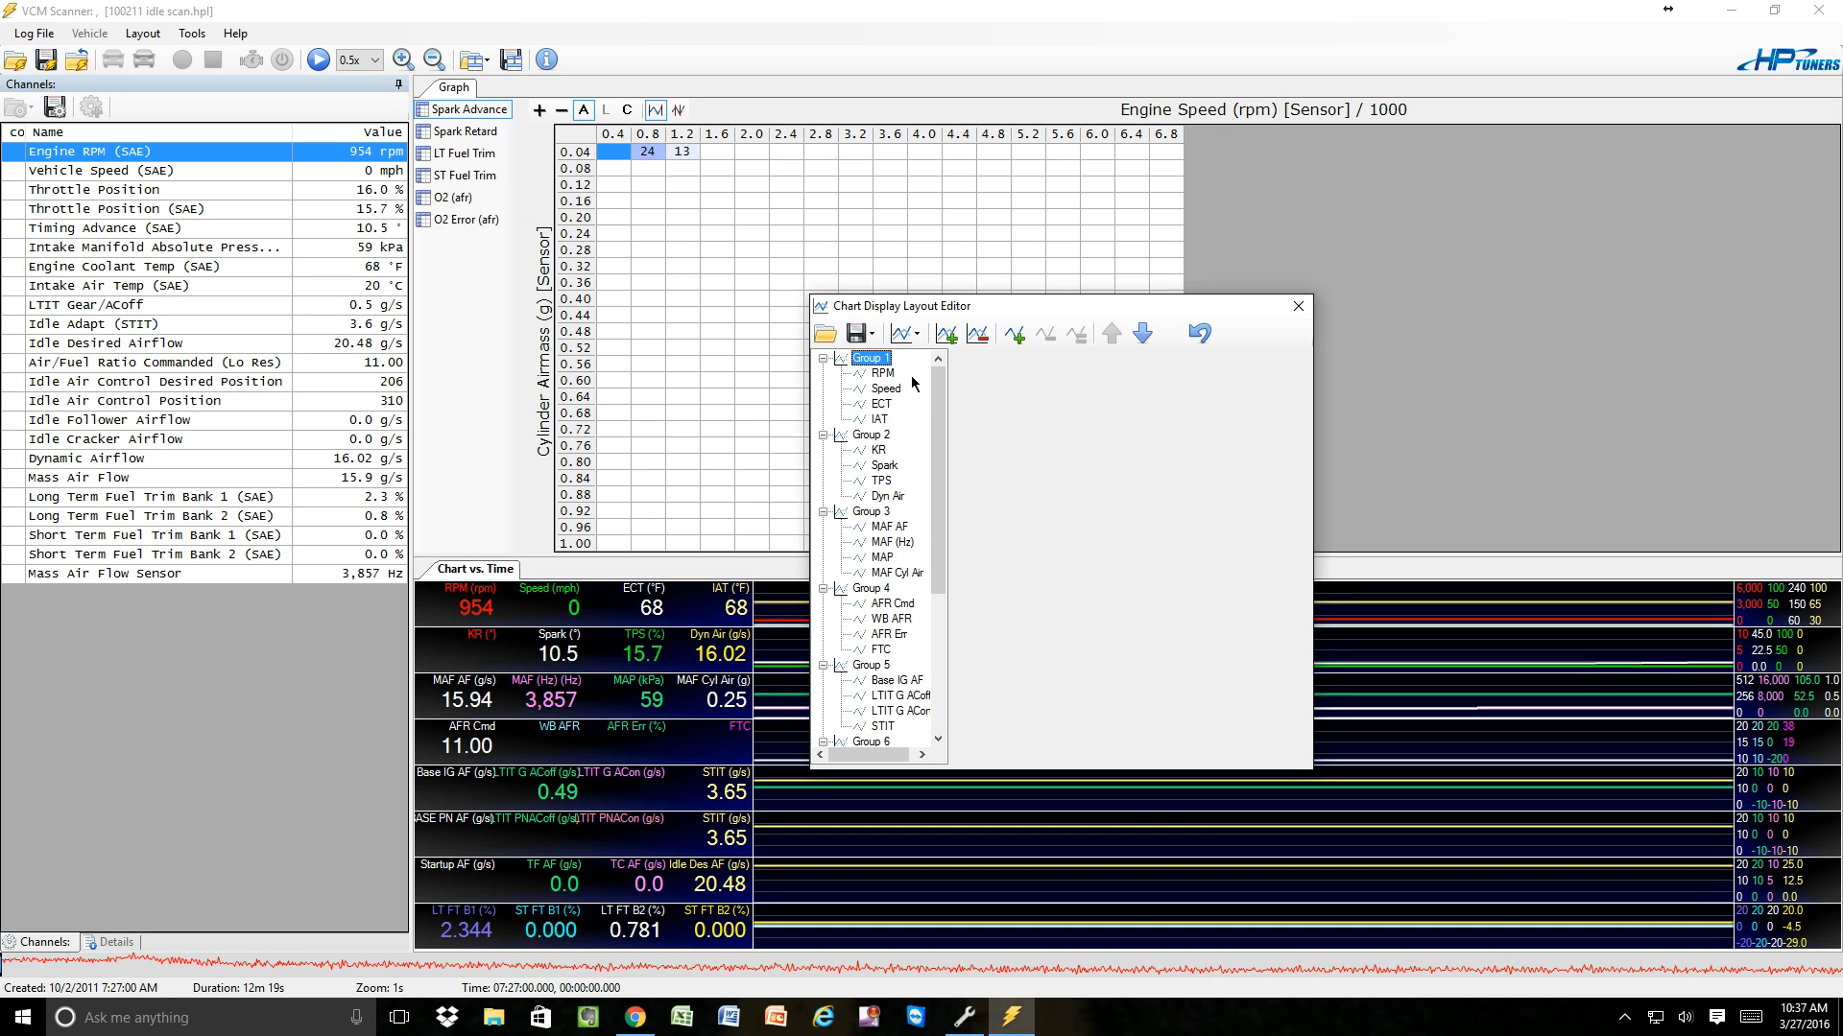
click(818, 344)
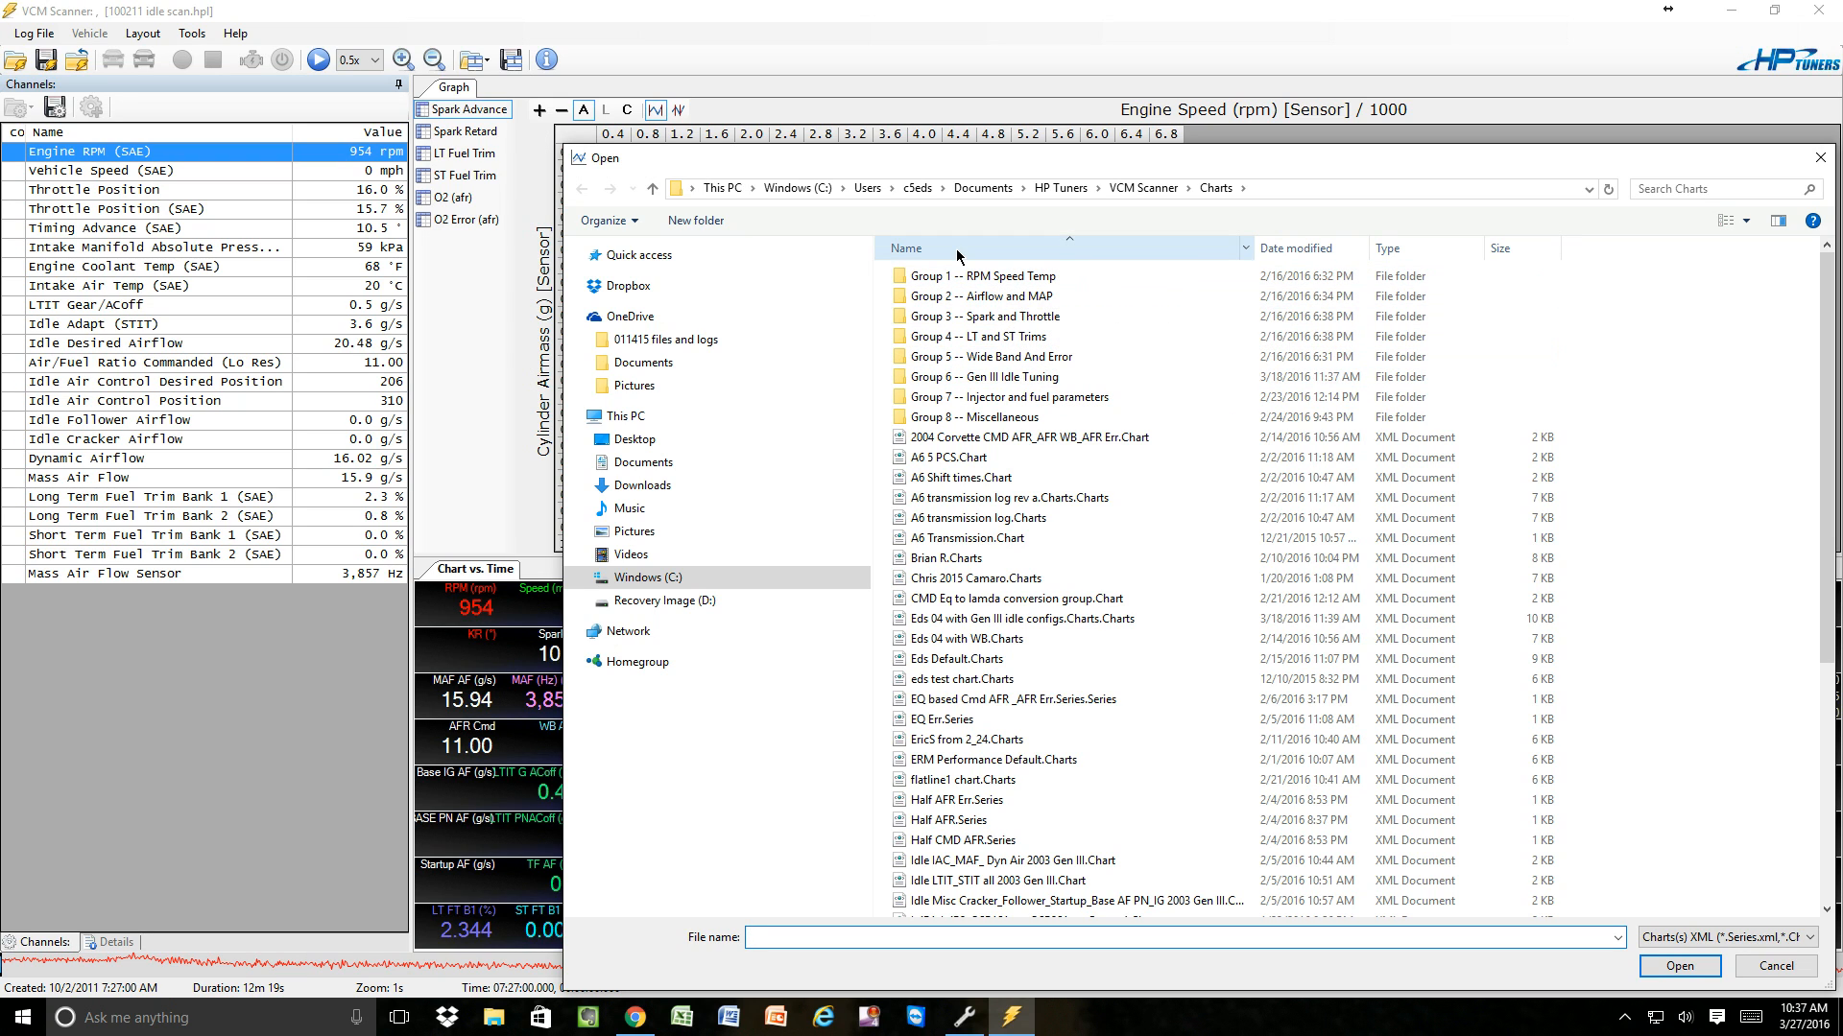
mouse_move(1014, 276)
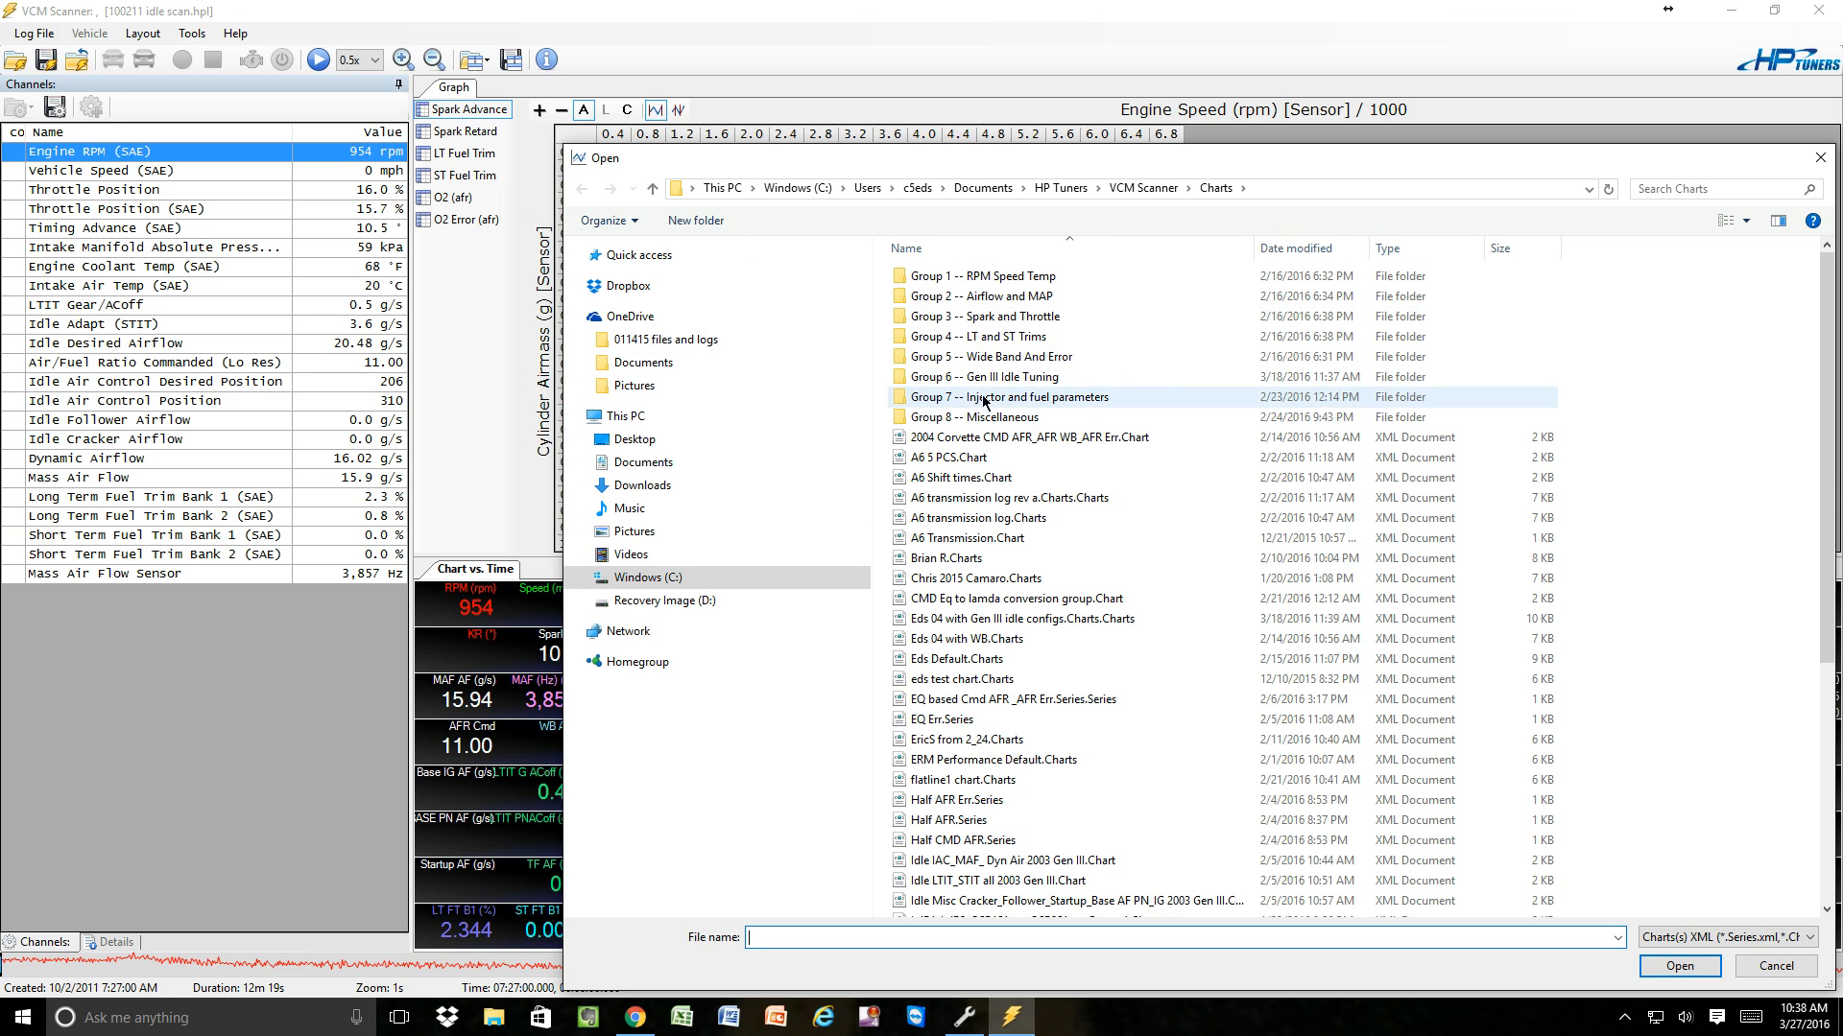
mouse_move(980, 383)
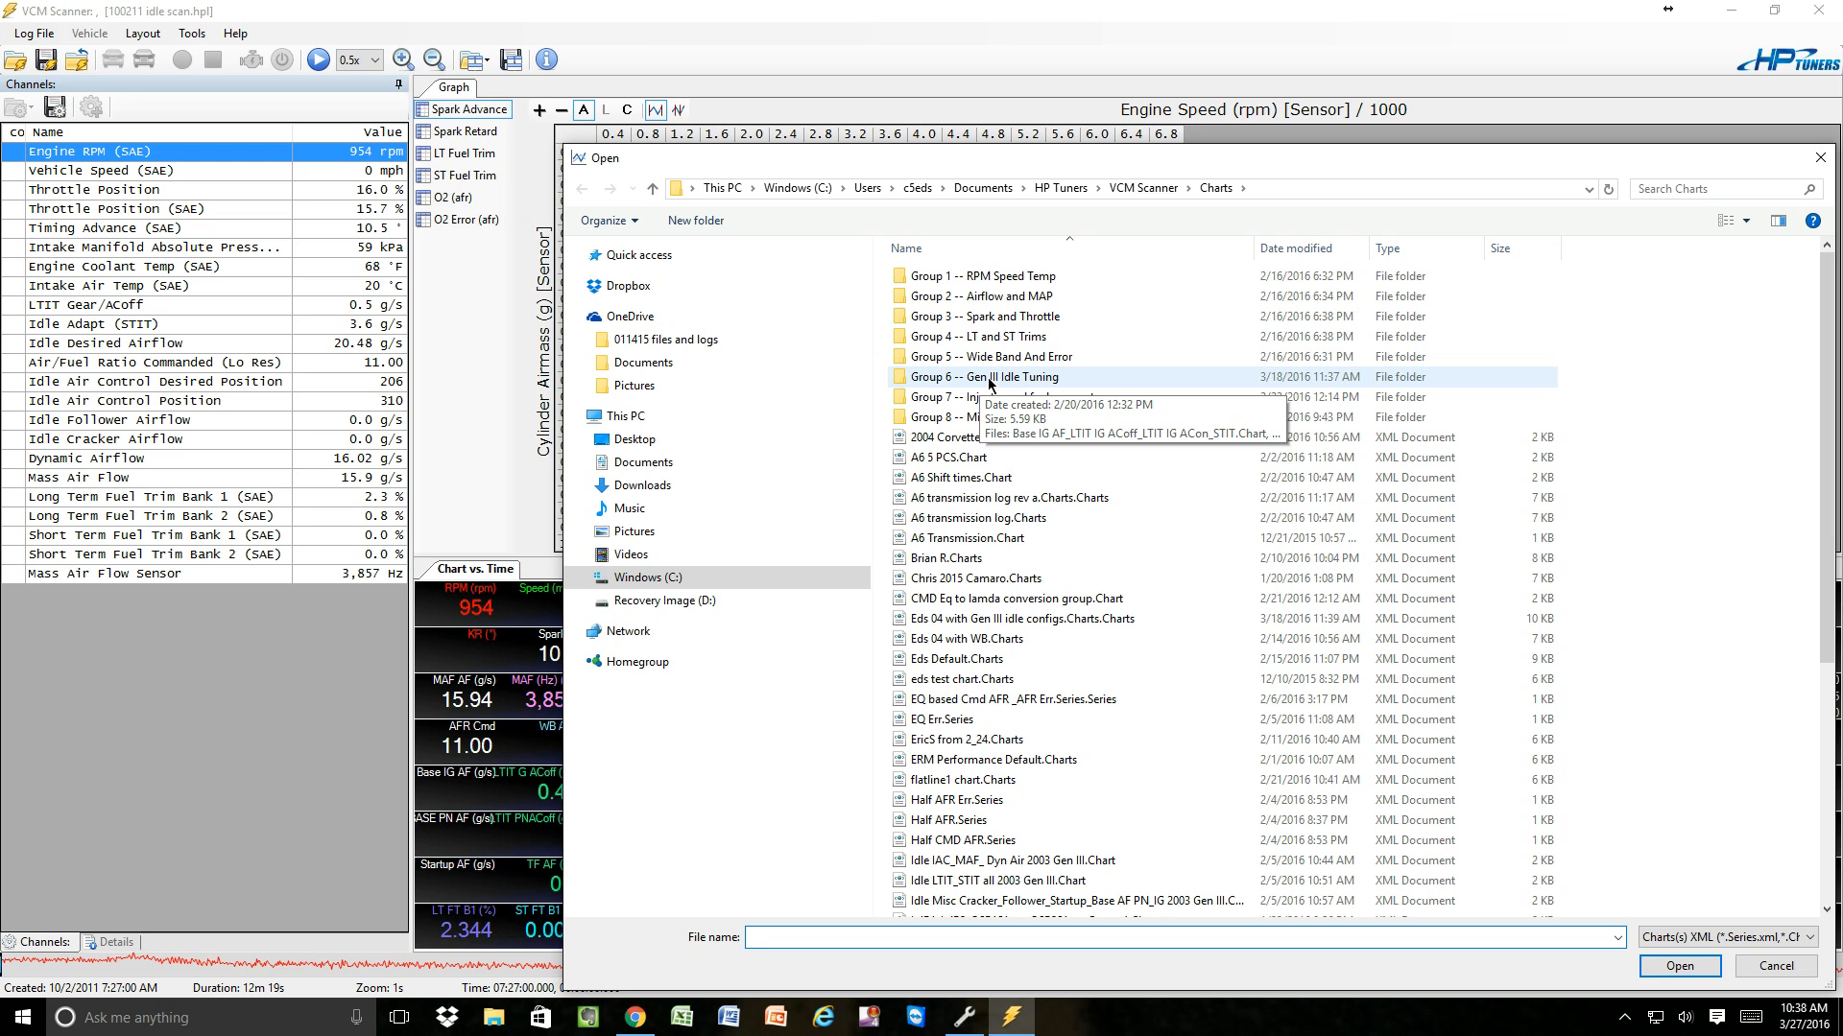
double_click(989, 378)
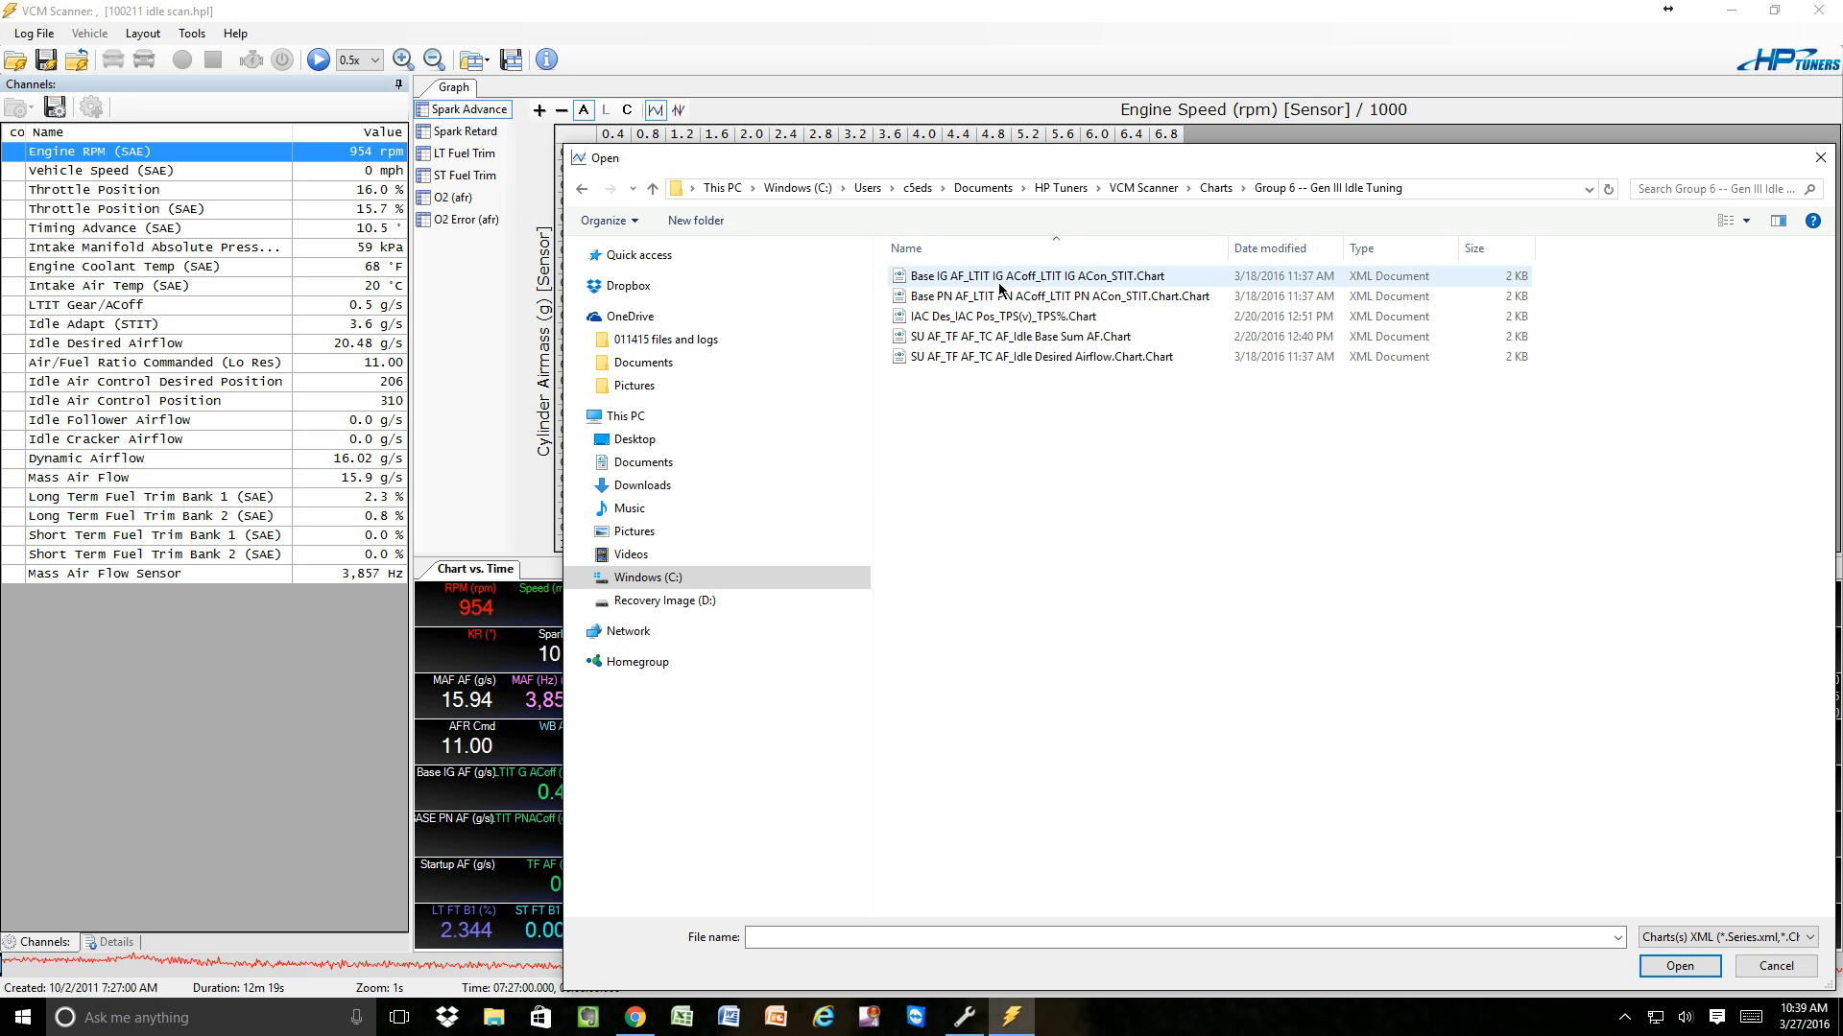
click(1823, 161)
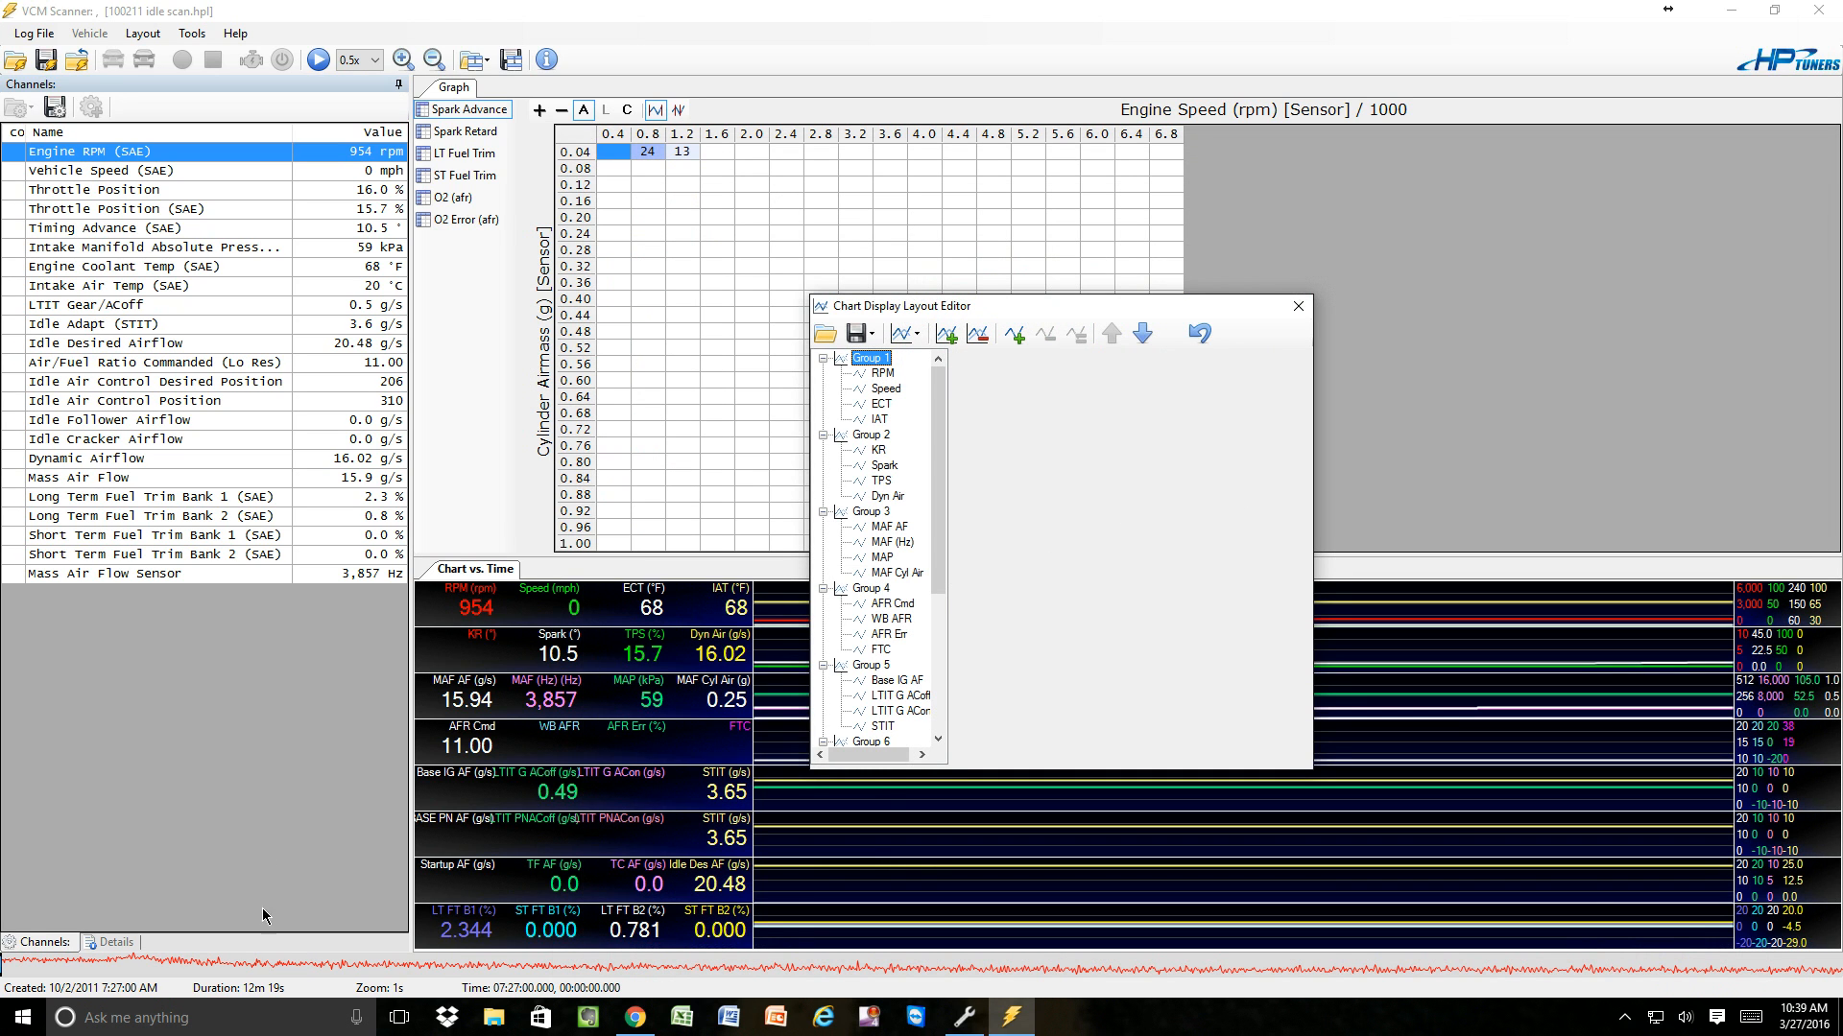
click(1297, 306)
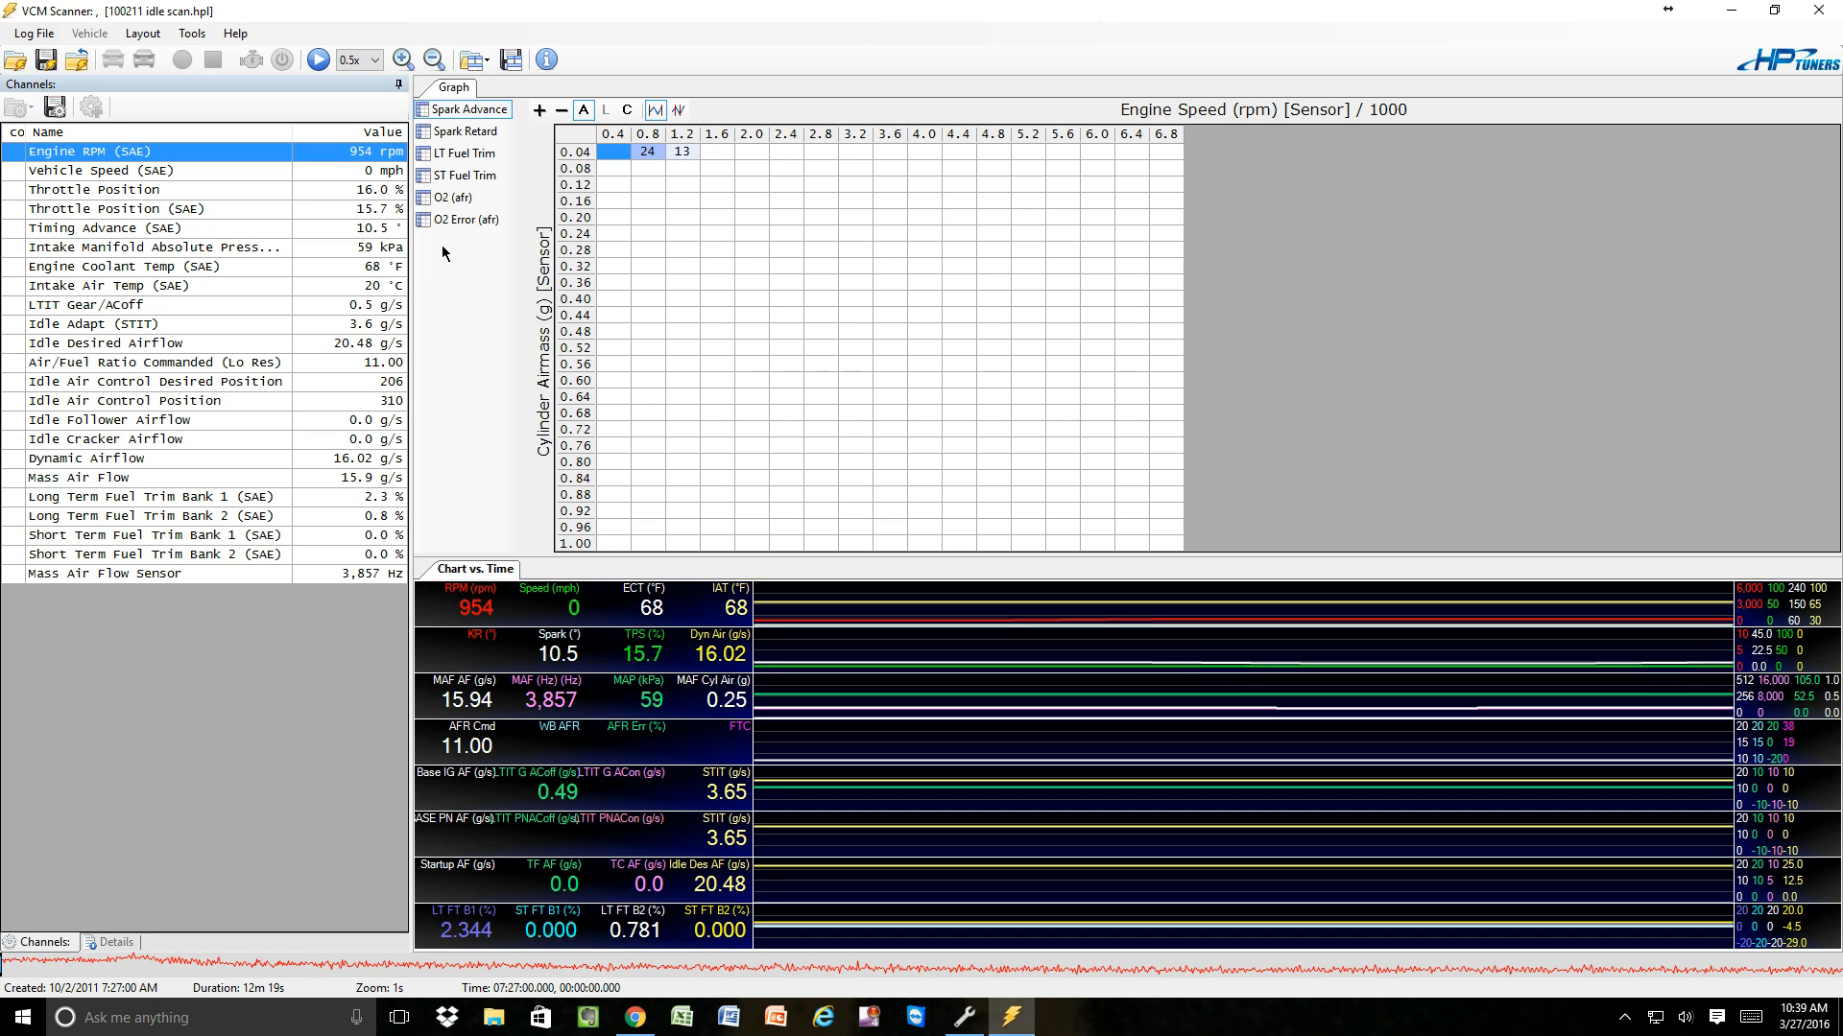
Import Idle Desired Air vs ECT 2004 vette.hst from the nested VCM Scanner Histograms folder into the graph layout.
right_click(442, 246)
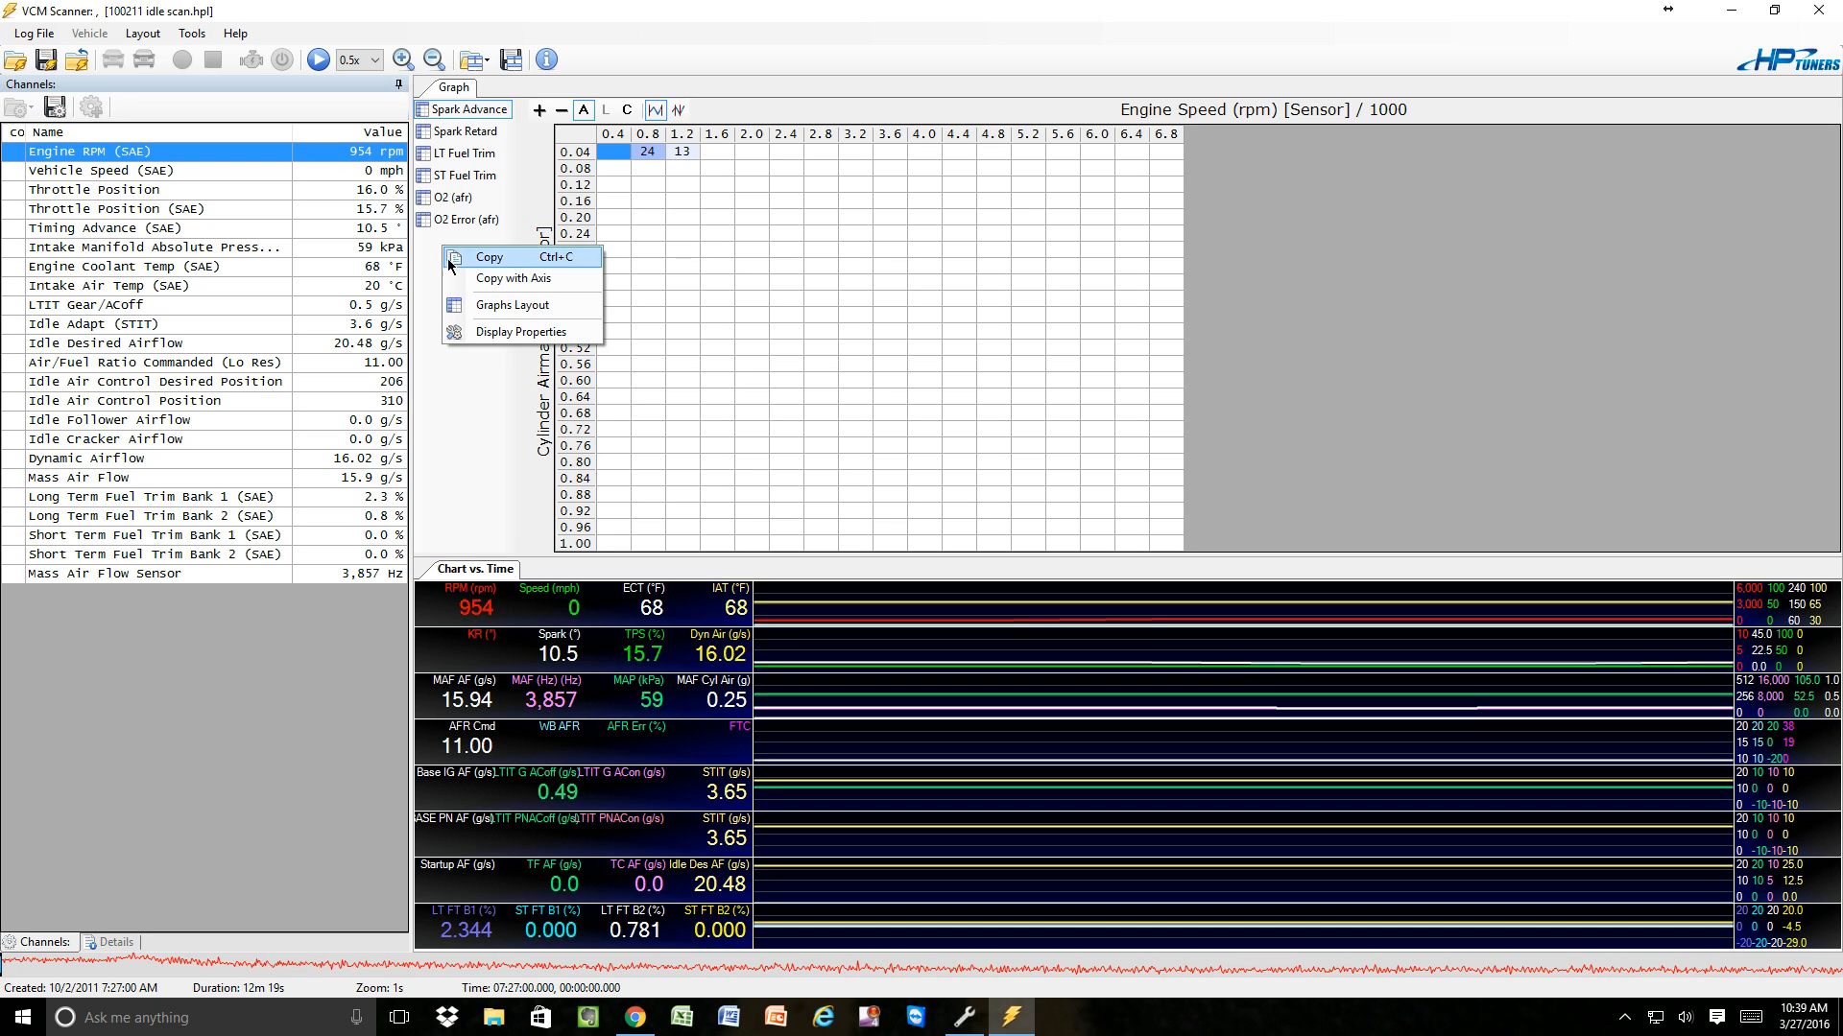
click(489, 305)
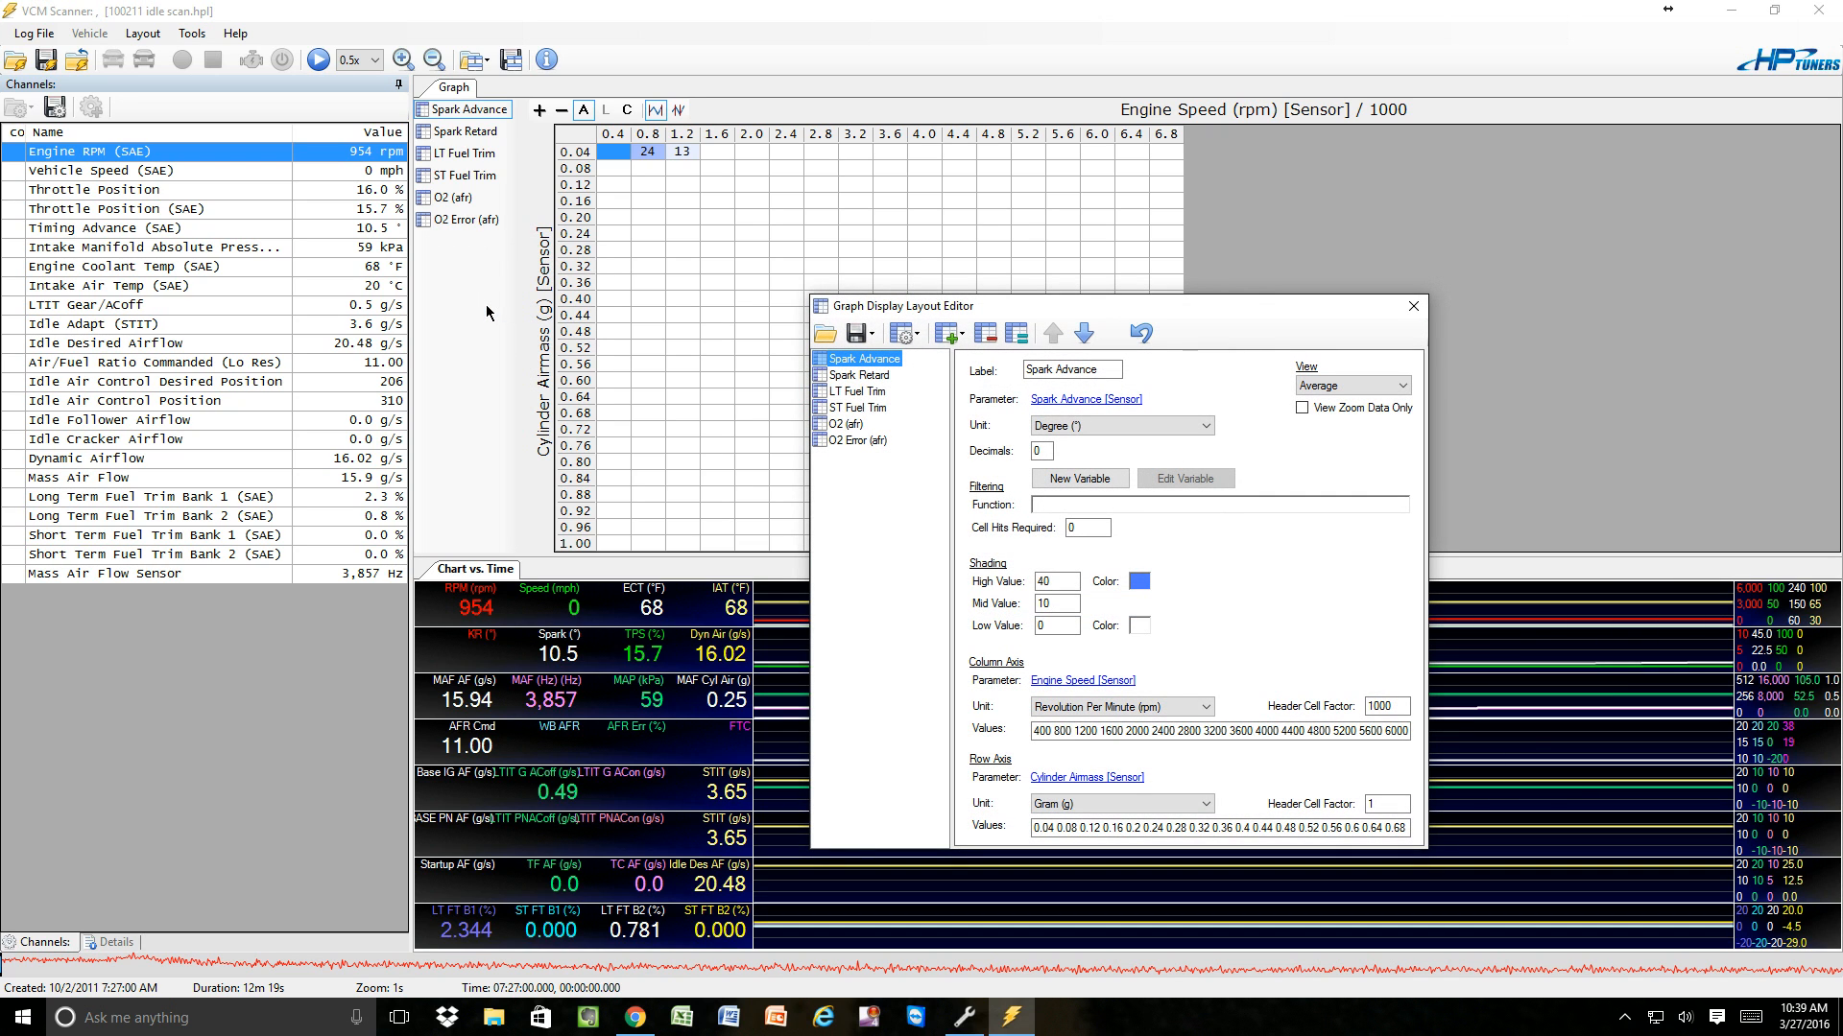
click(825, 333)
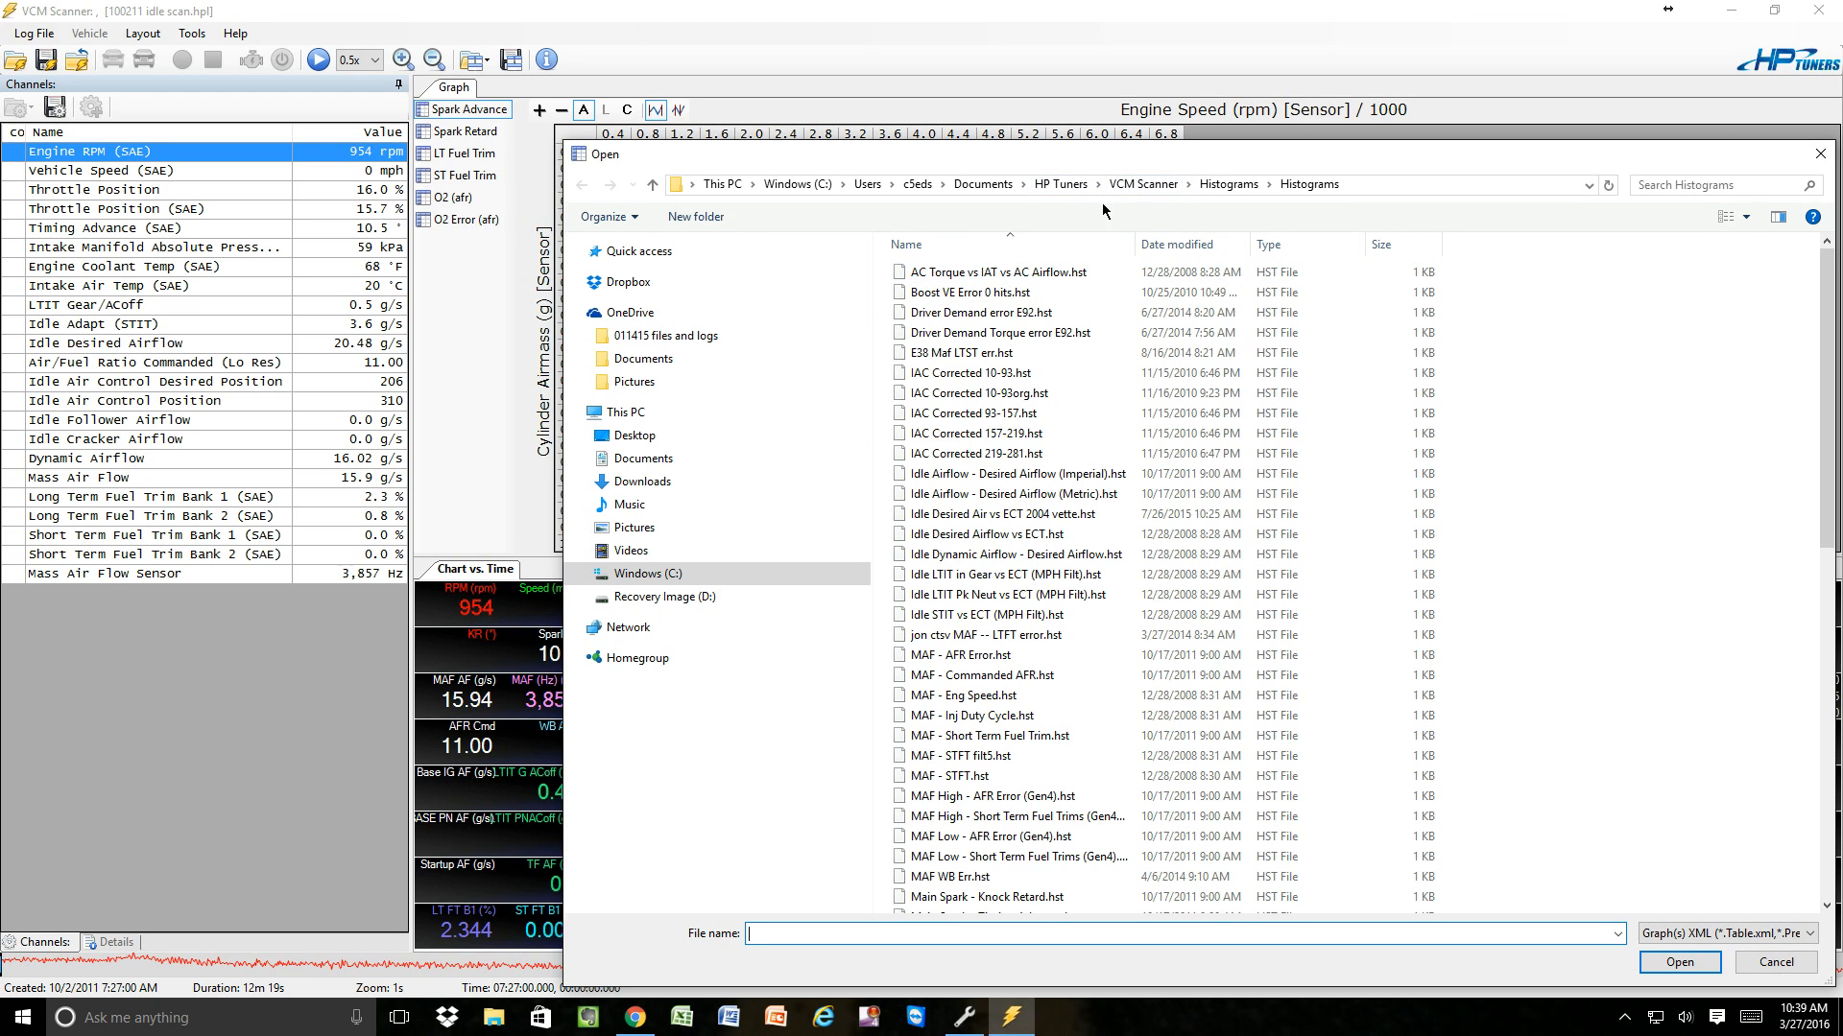
click(1146, 184)
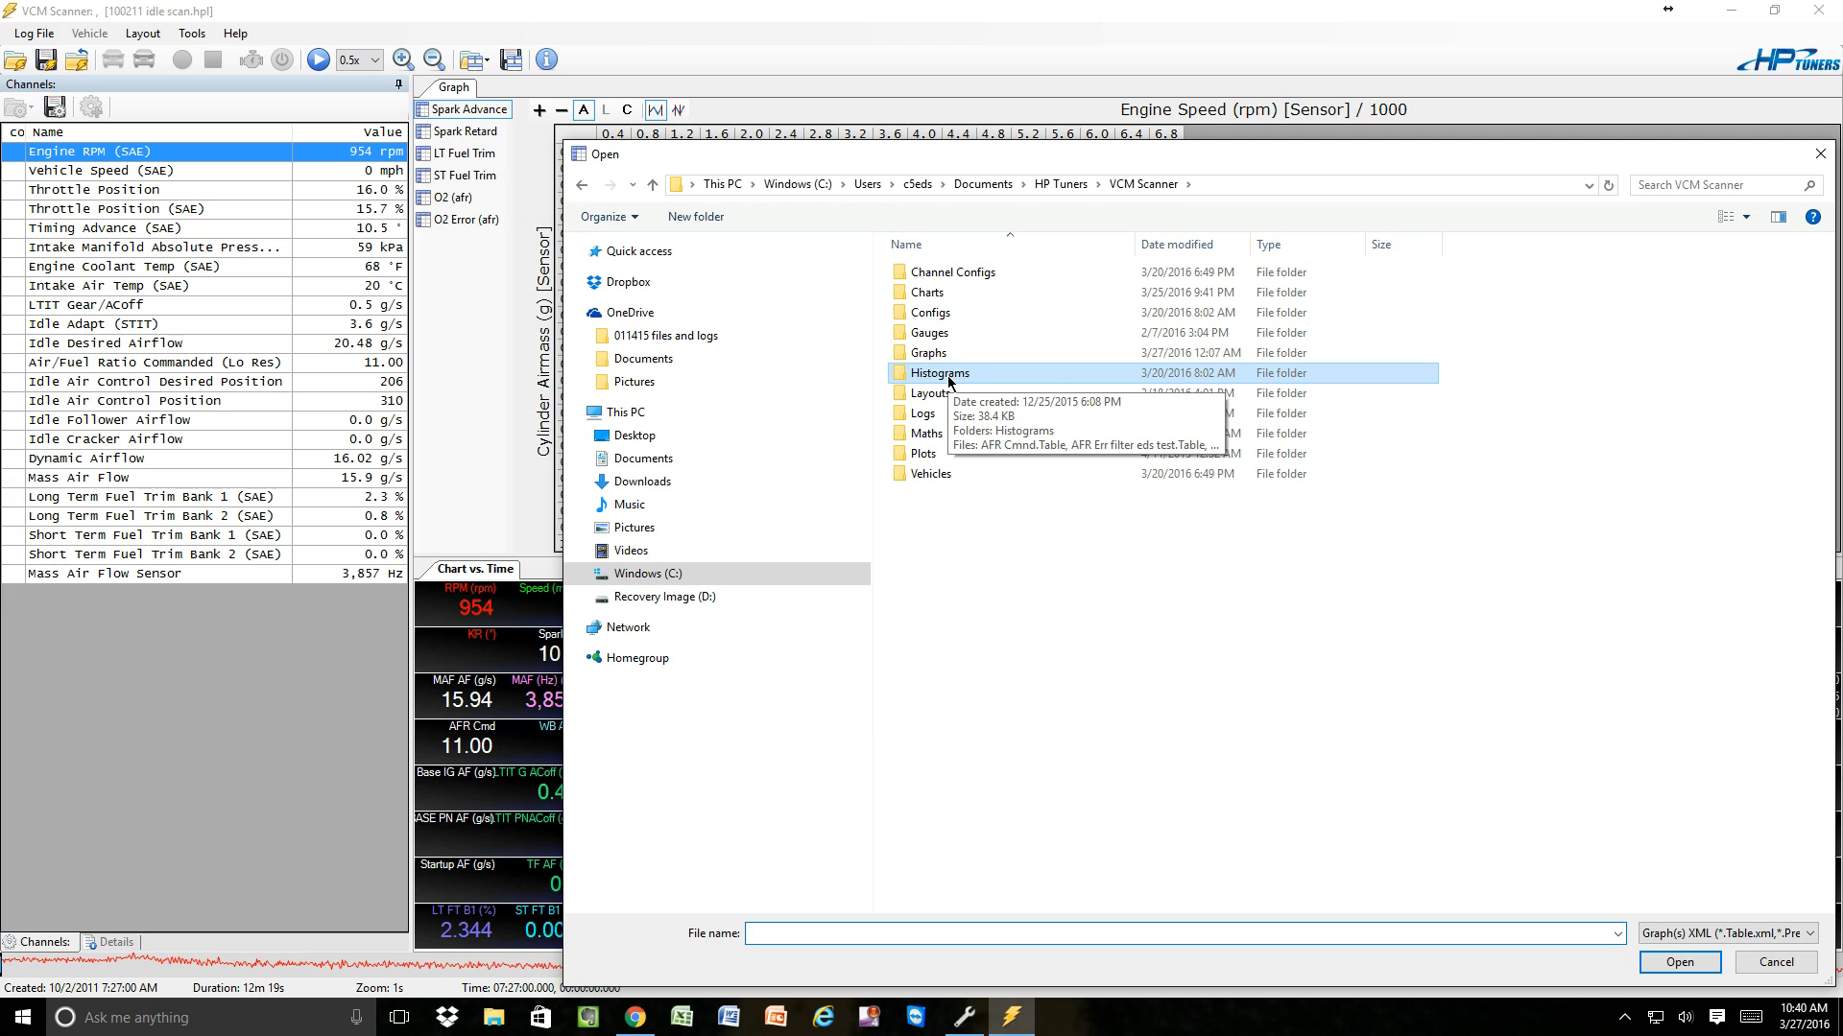
double_click(997, 370)
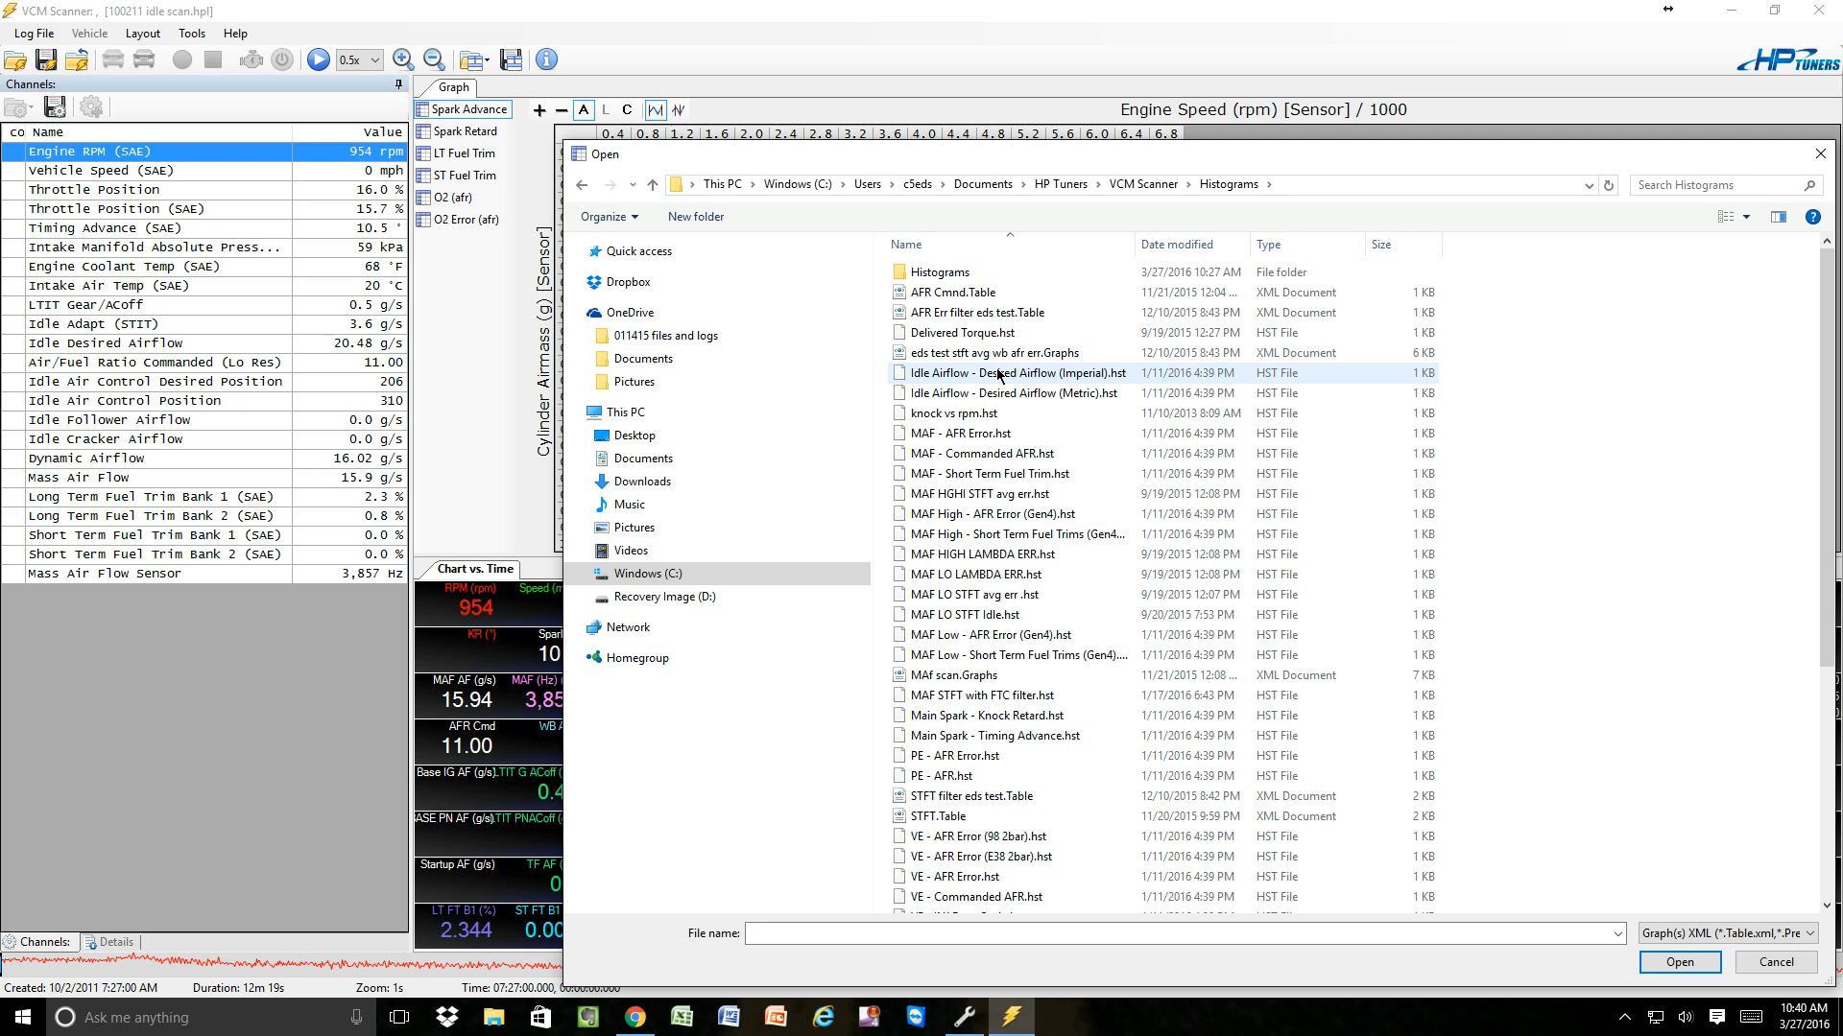
double_click(945, 274)
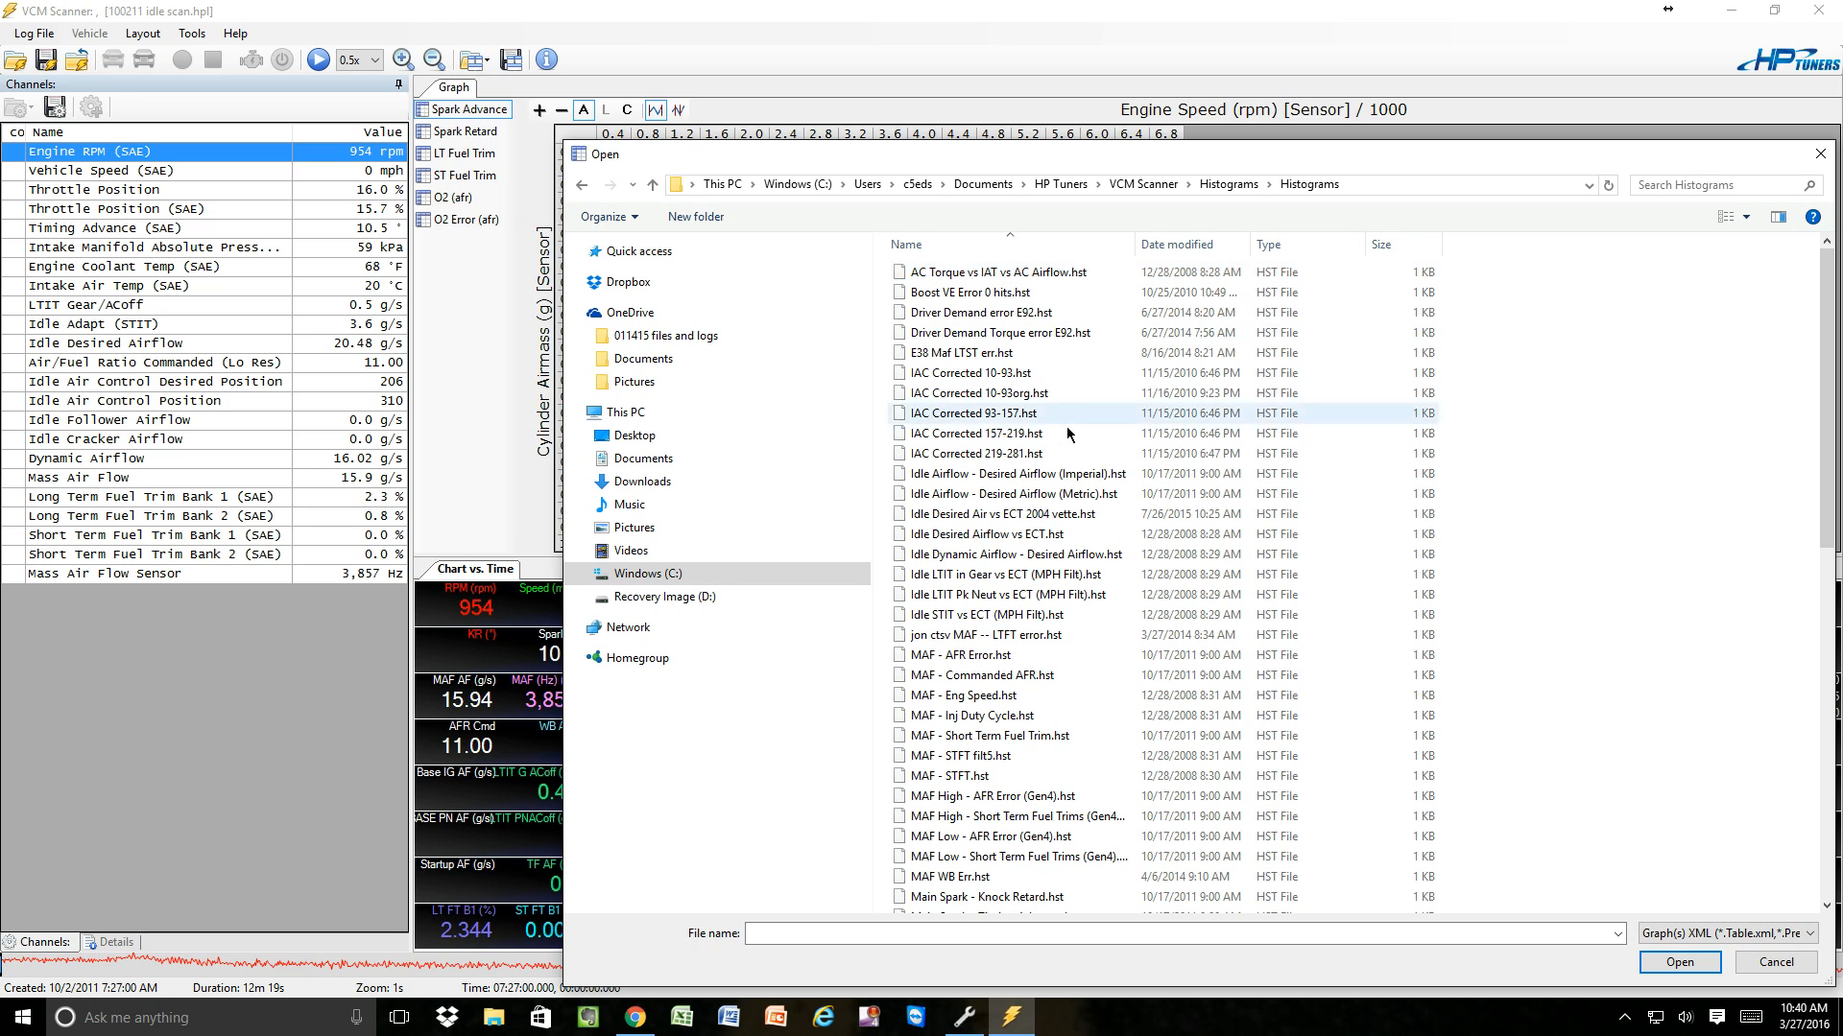
double_click(999, 515)
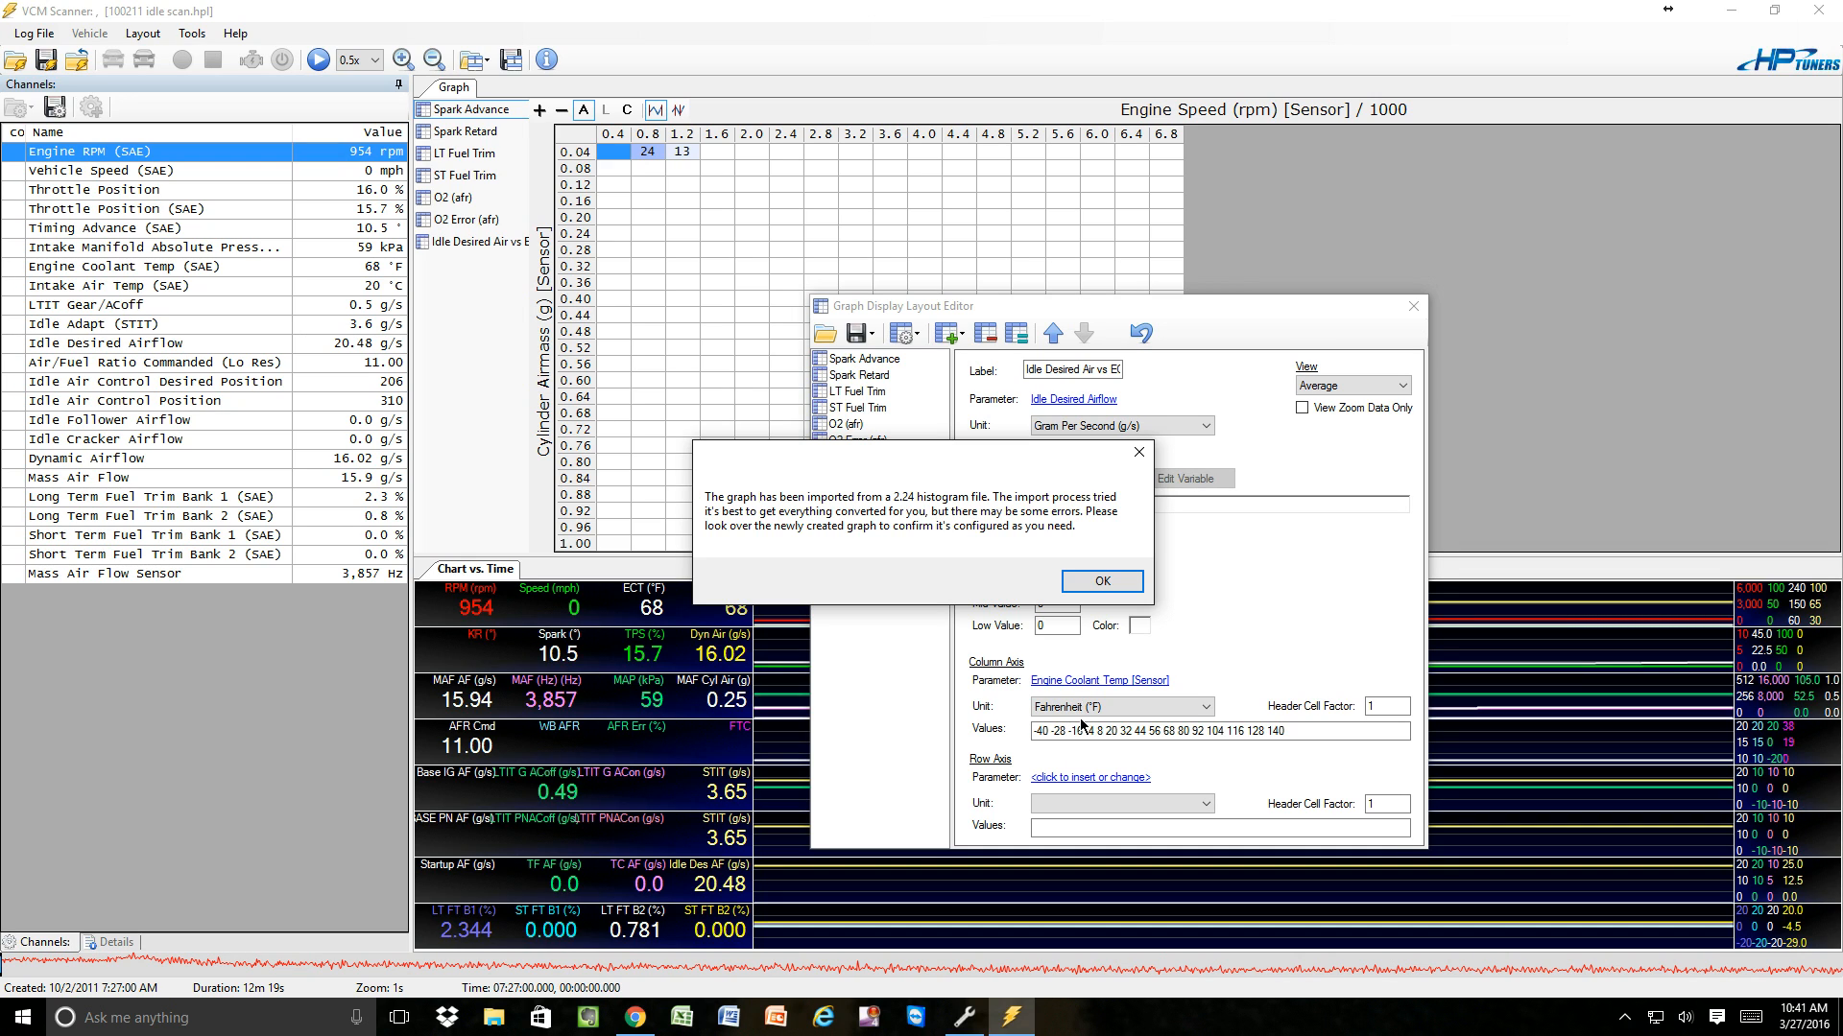
click(1099, 582)
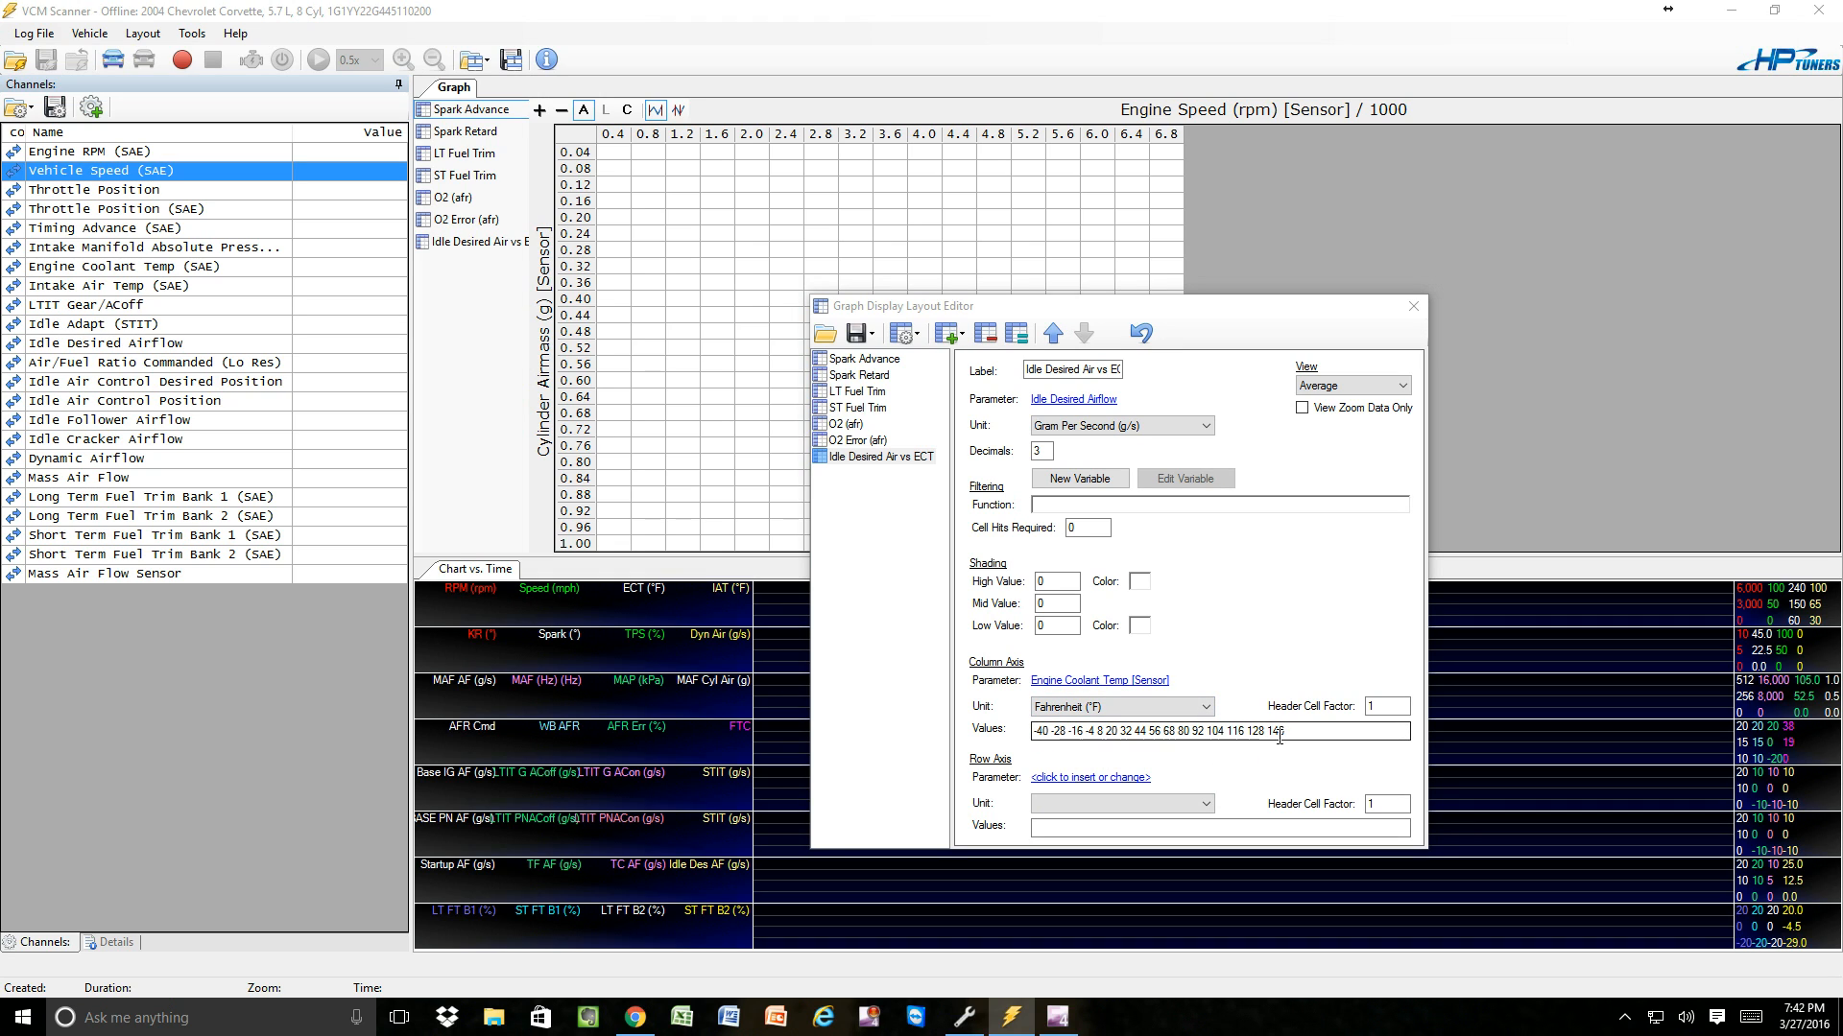
Set the column axis unit of the Idle Desired Air vs ECT graph to Celsius and display that graph.
click(1207, 708)
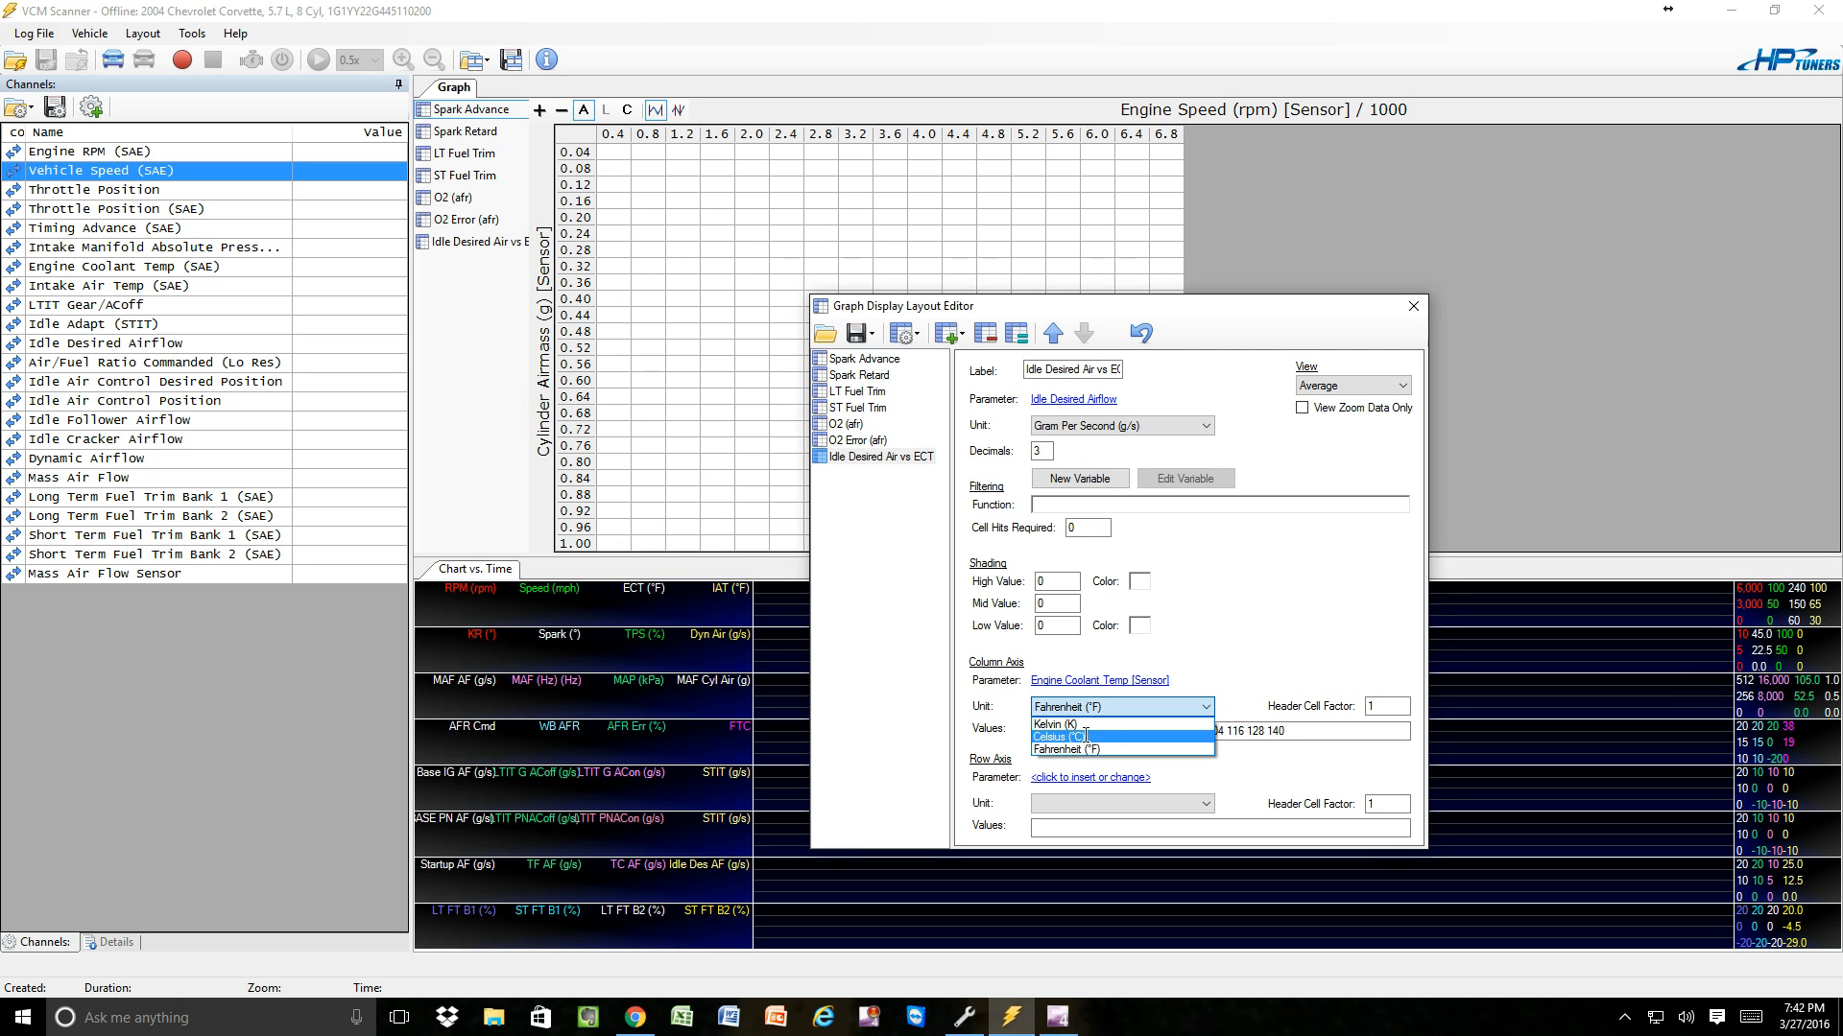
click(1087, 737)
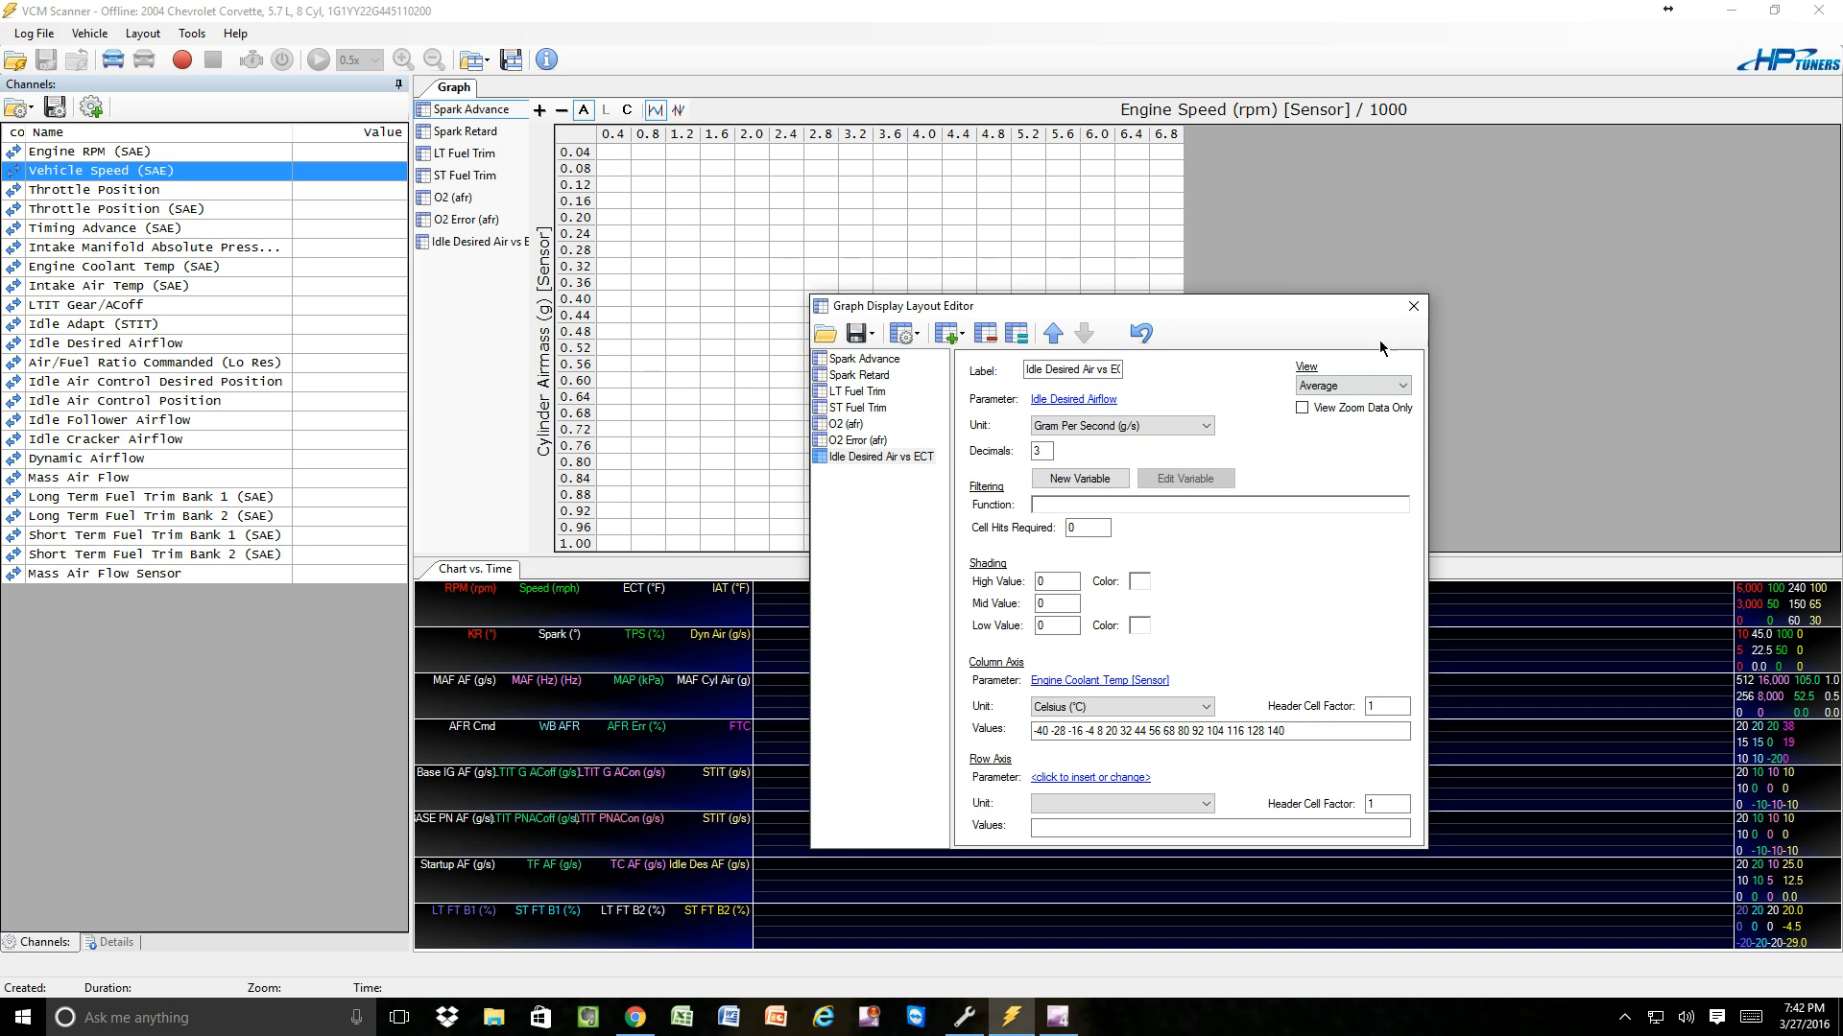
click(1412, 305)
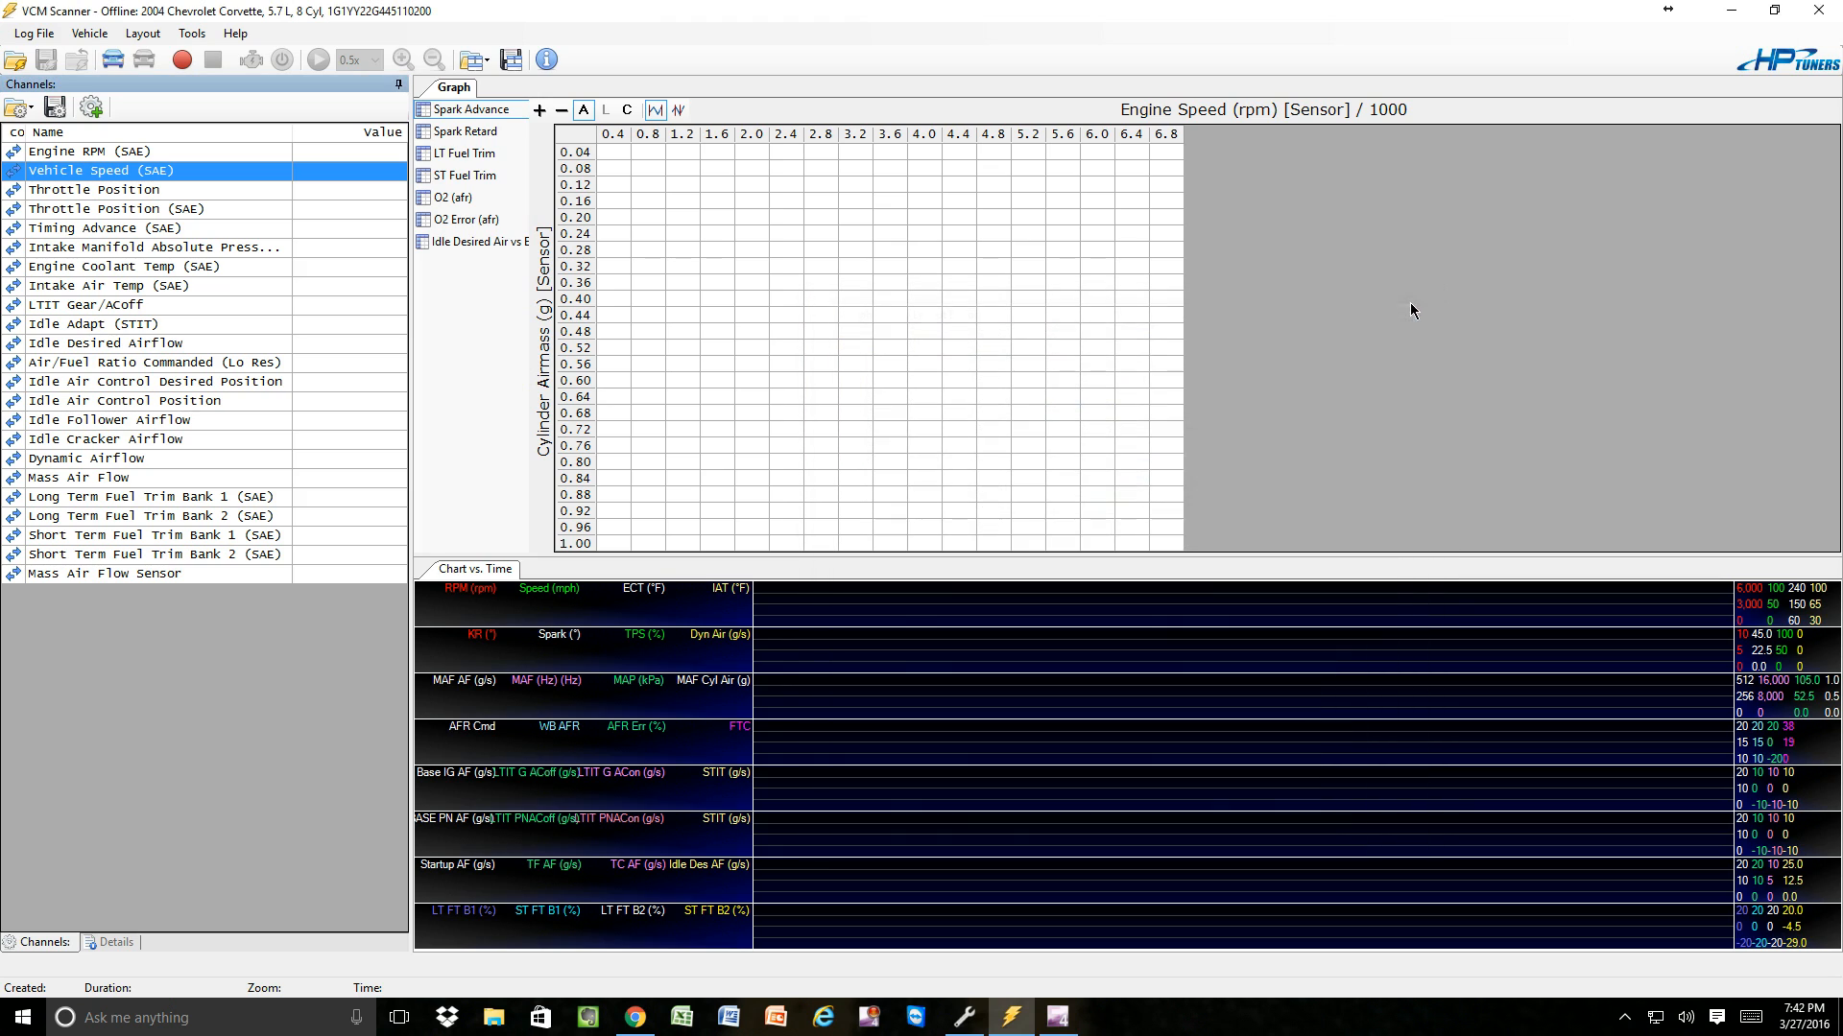
click(478, 244)
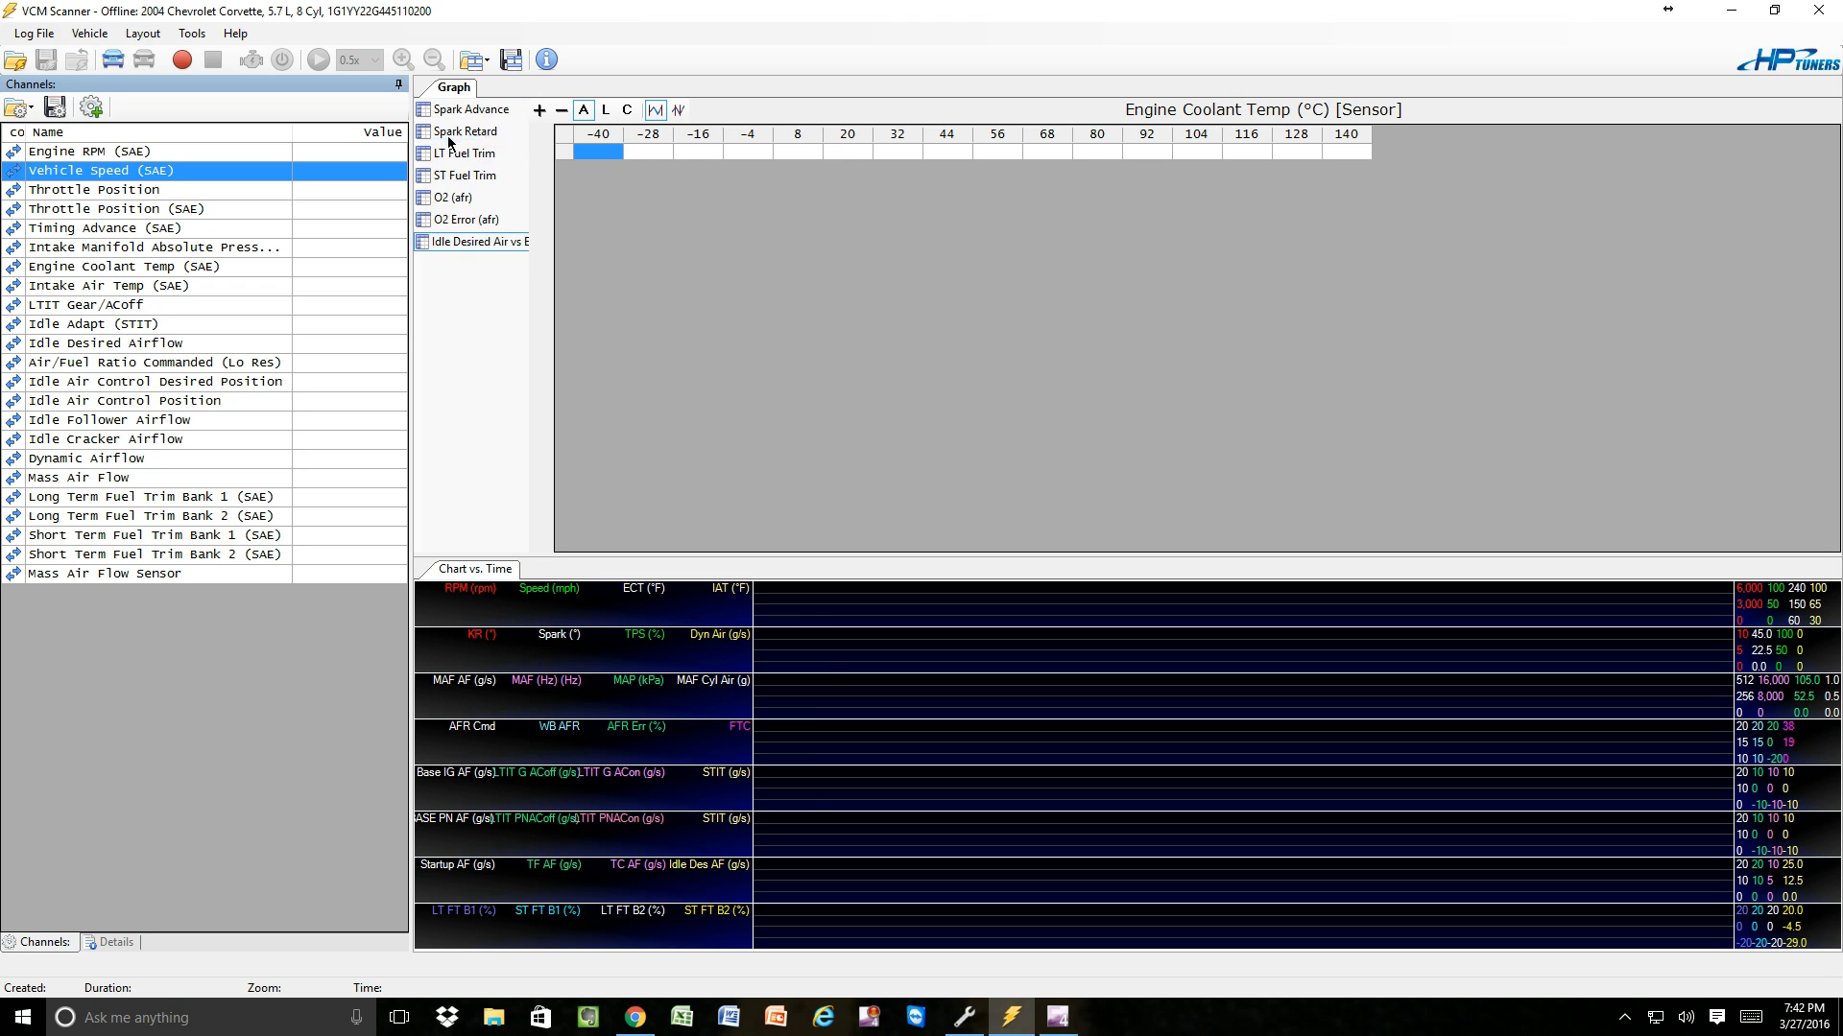
Import the histogram Idle Airflow - Desired Airflow (Metric).hst into the graph layout.
right_click(453, 268)
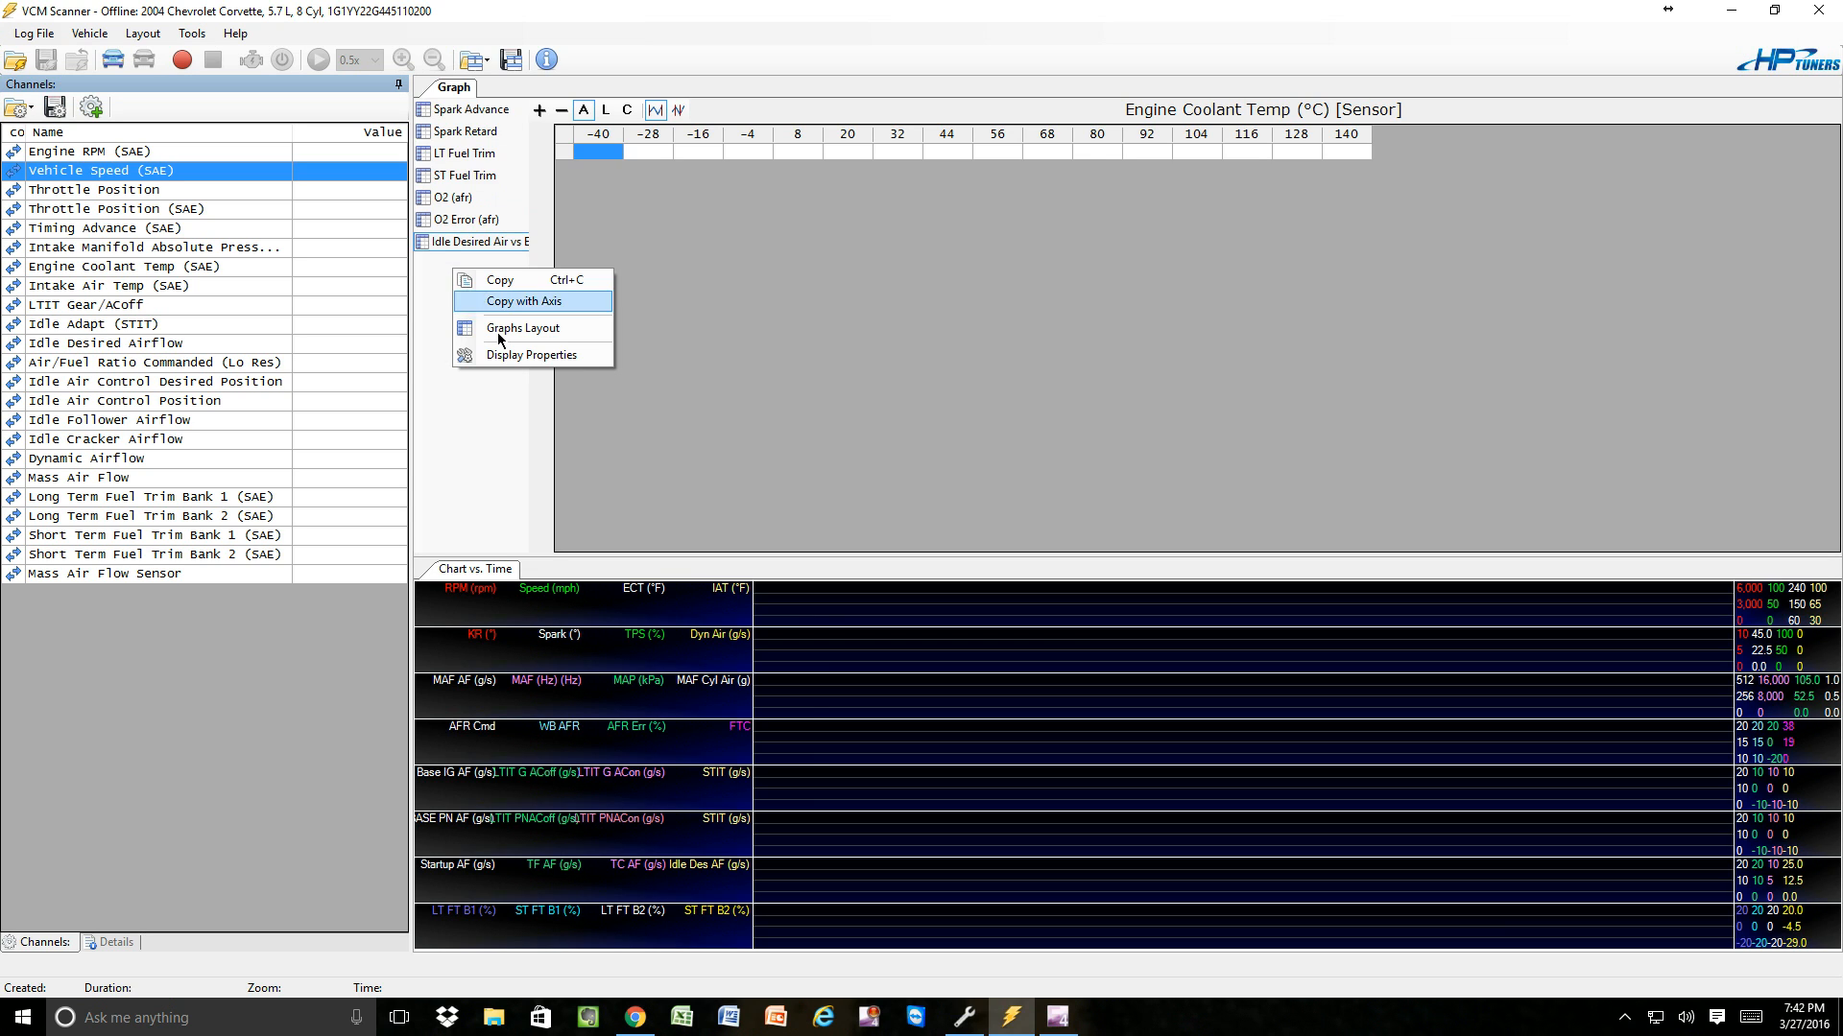
click(501, 328)
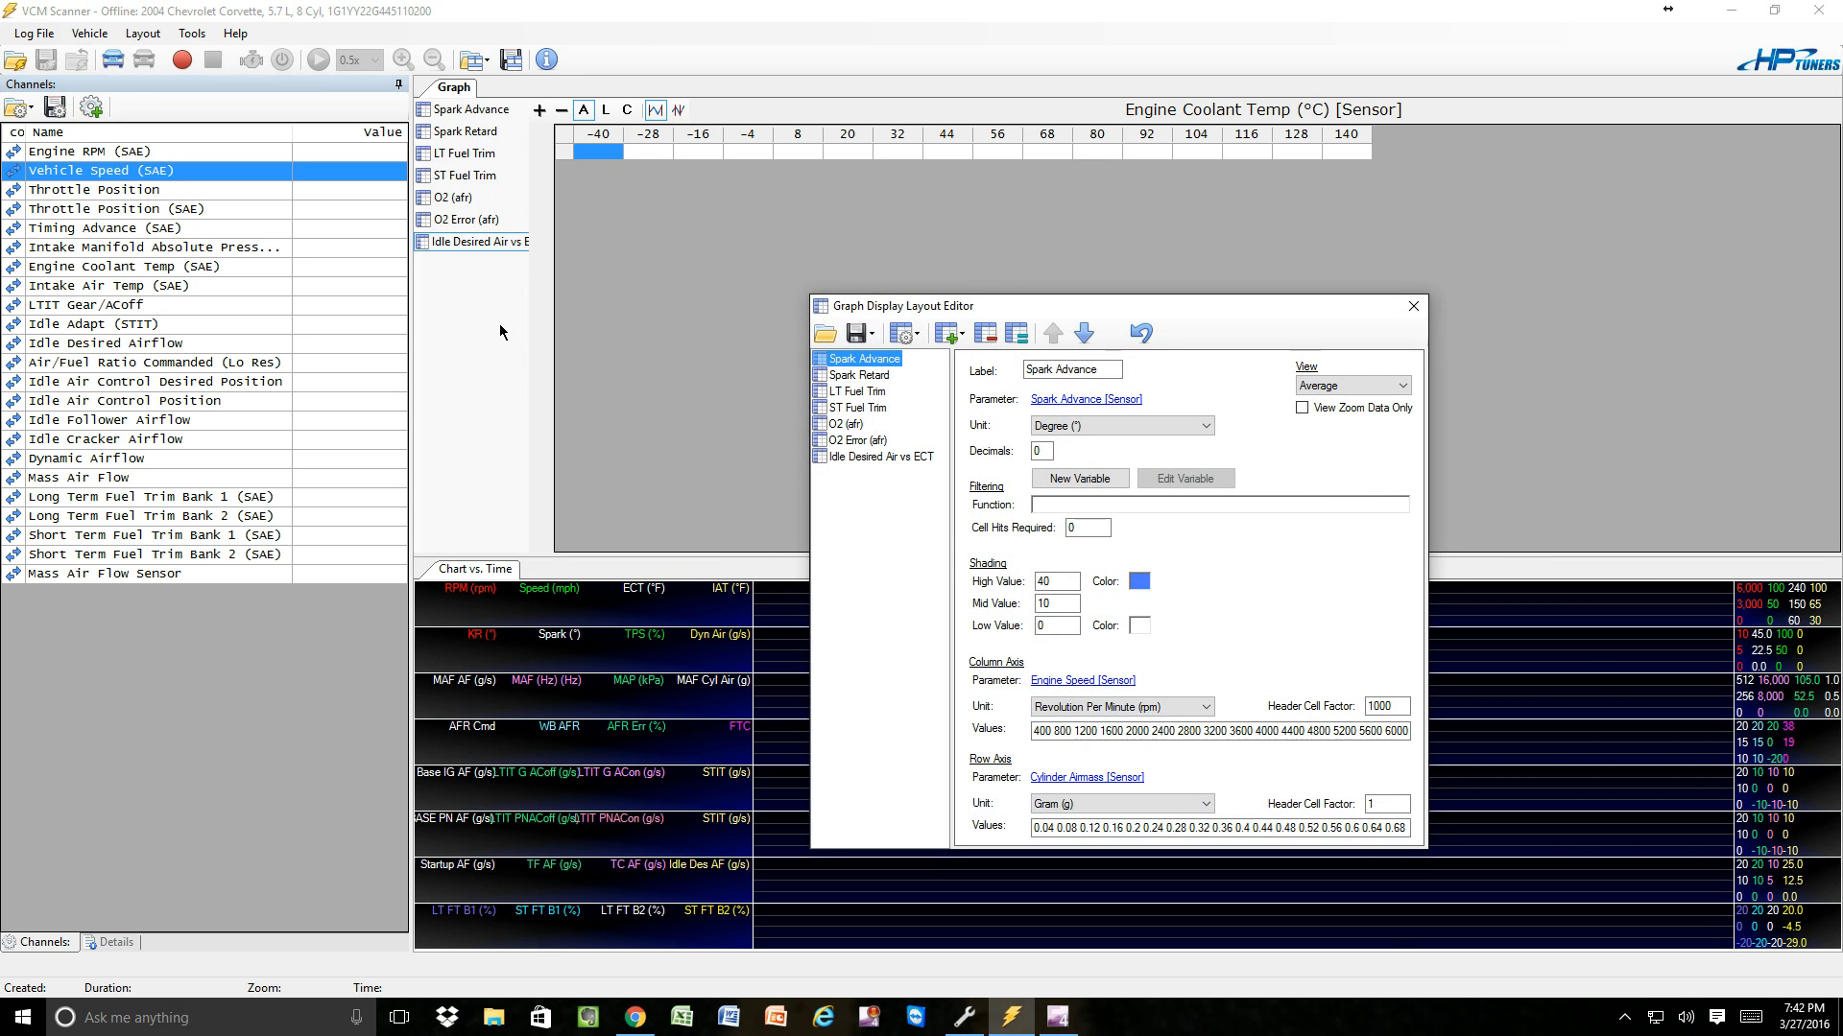
click(824, 335)
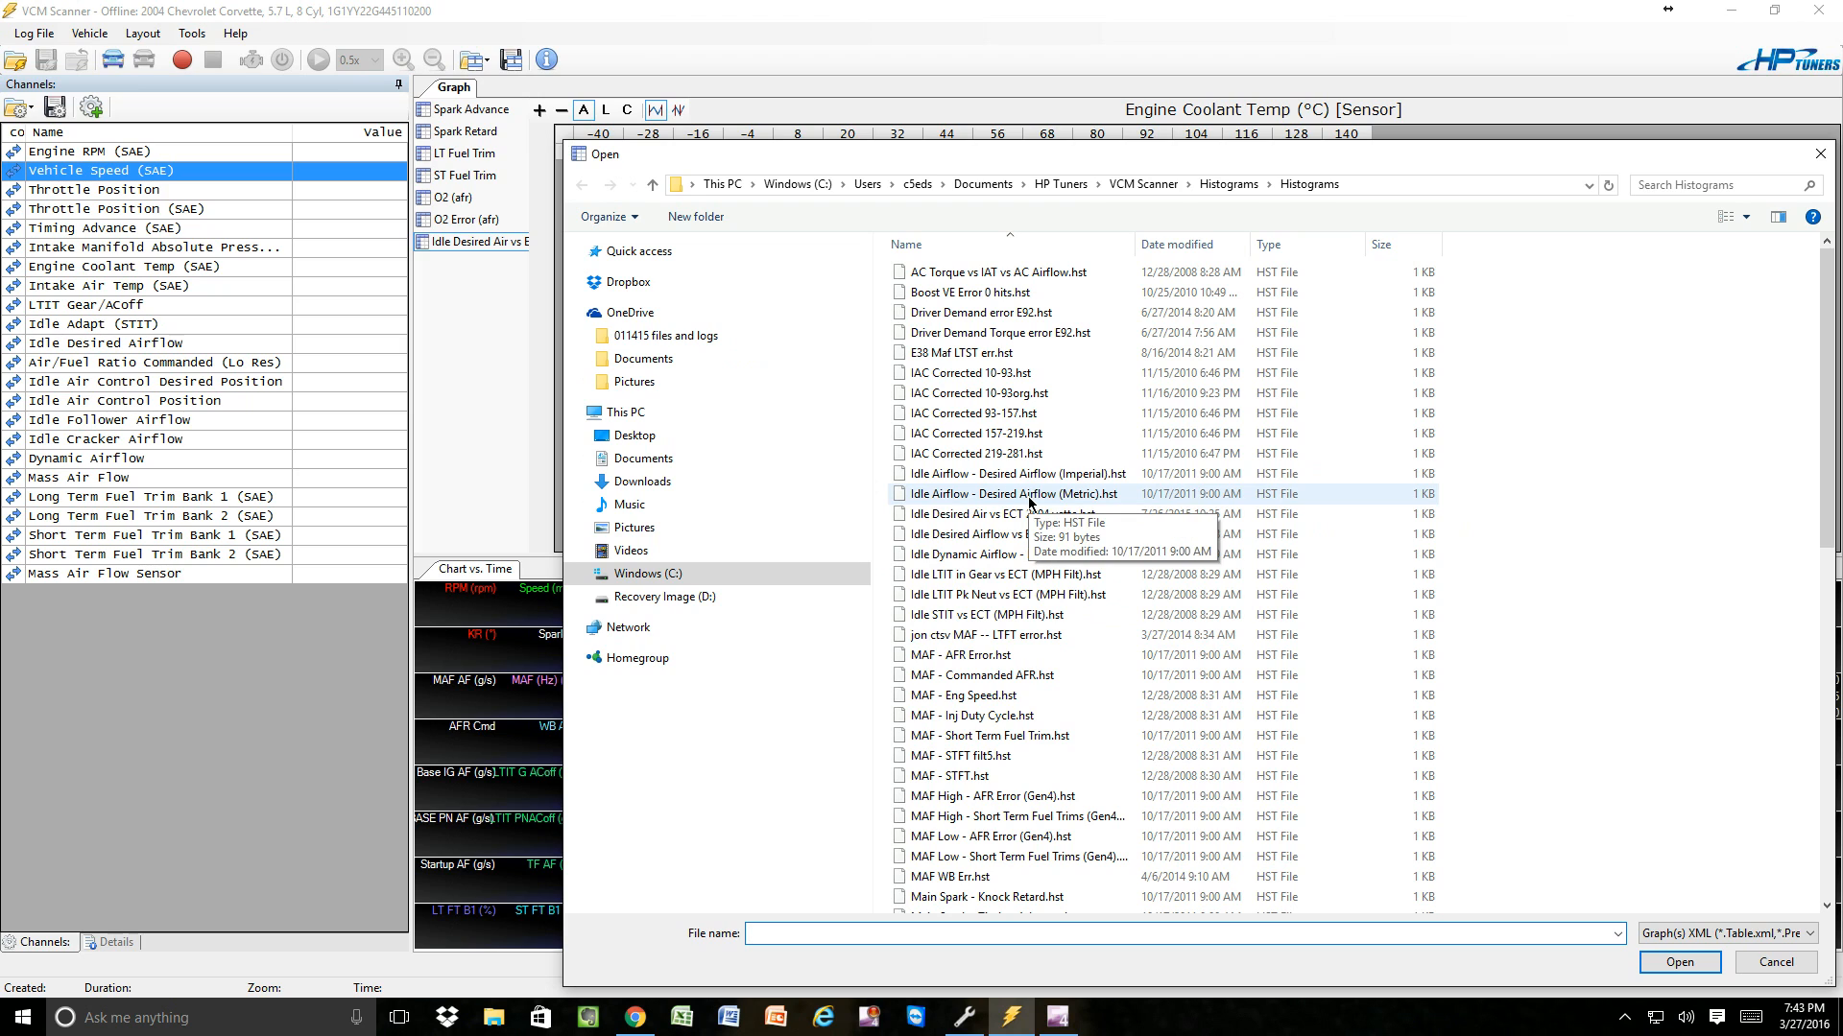
double_click(926, 494)
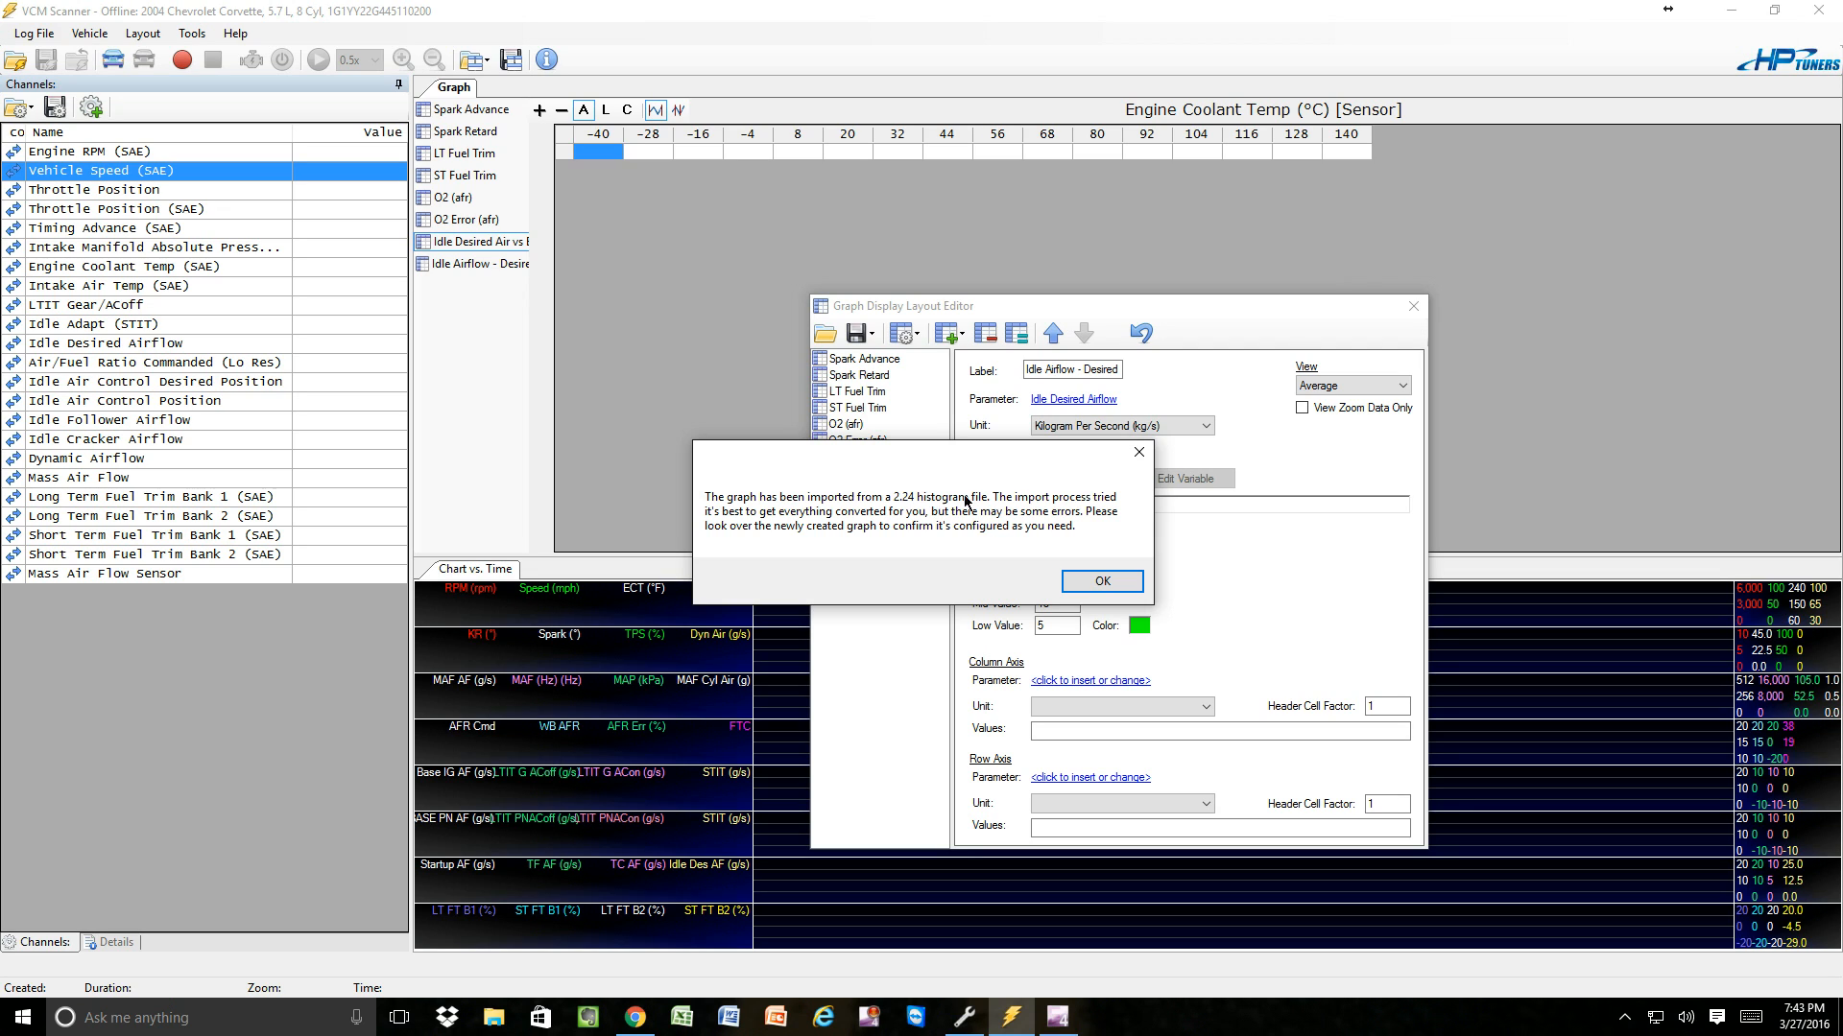
click(1110, 581)
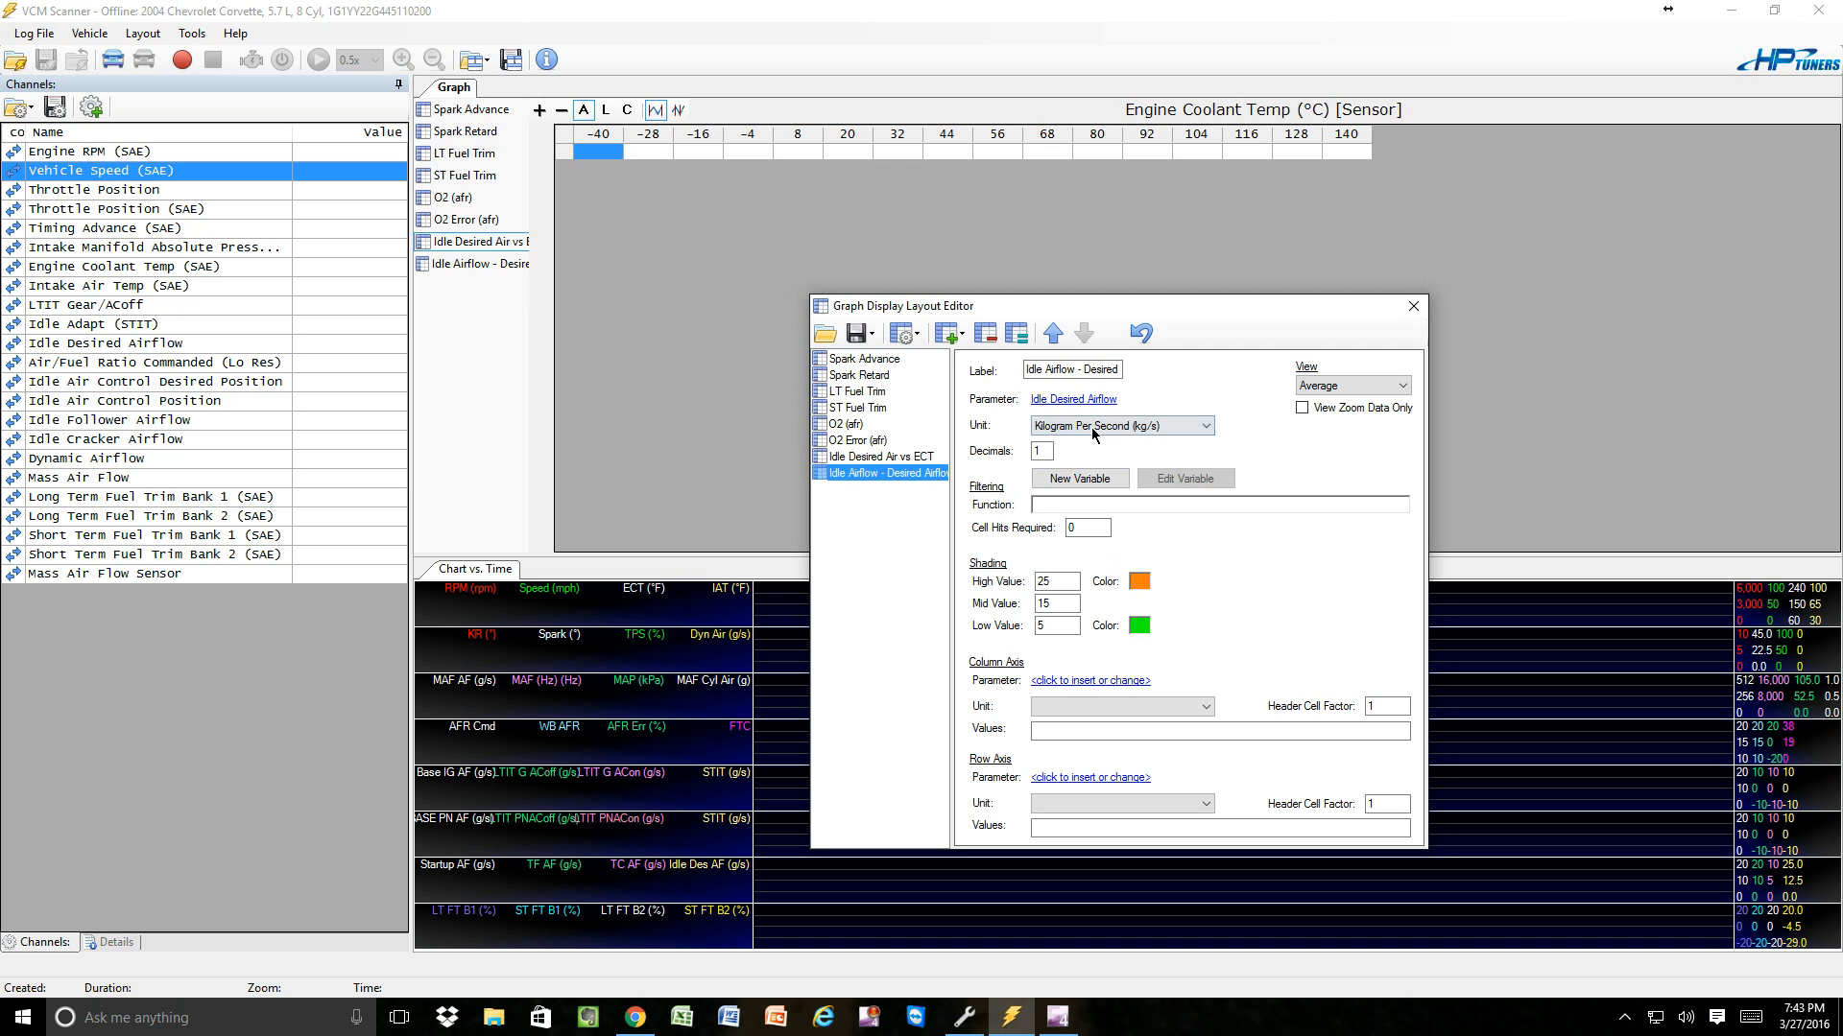
Set the Idle Airflow - Desired Airflow graph's unit to Gram Per Second (g/s) with 3 decimals.
click(1207, 427)
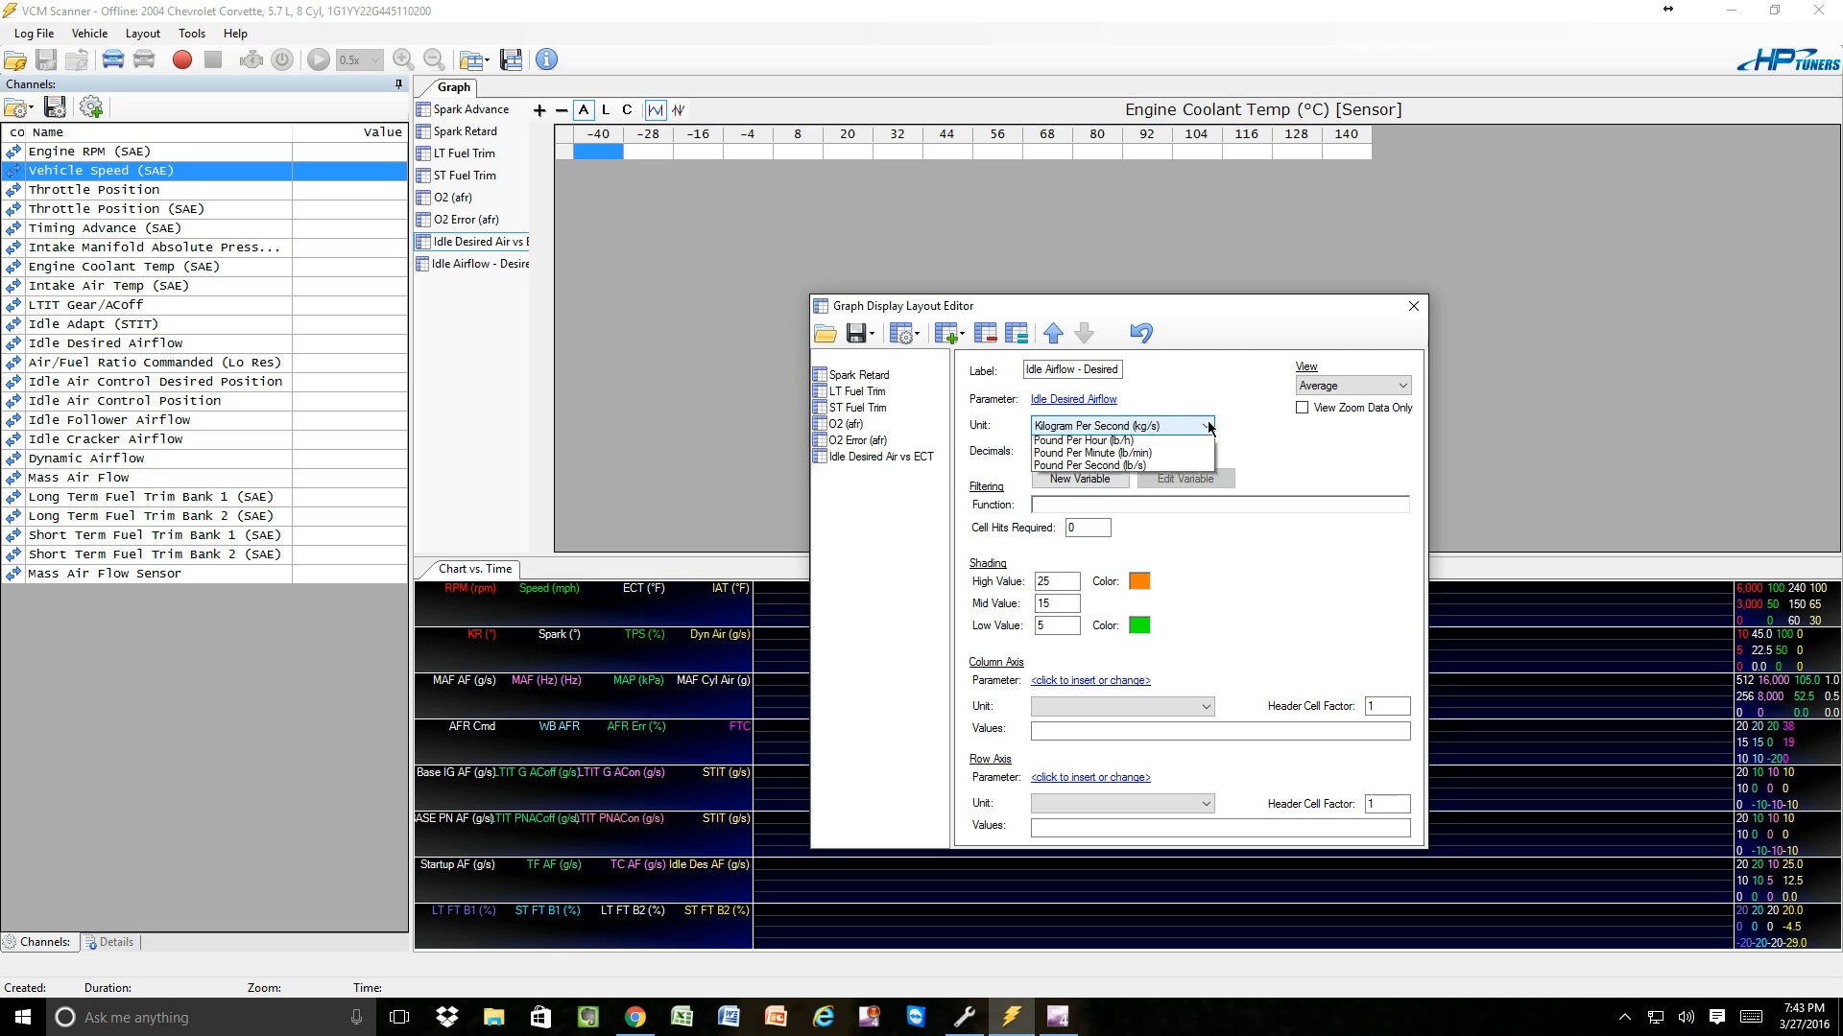
click(1085, 469)
click(1043, 451)
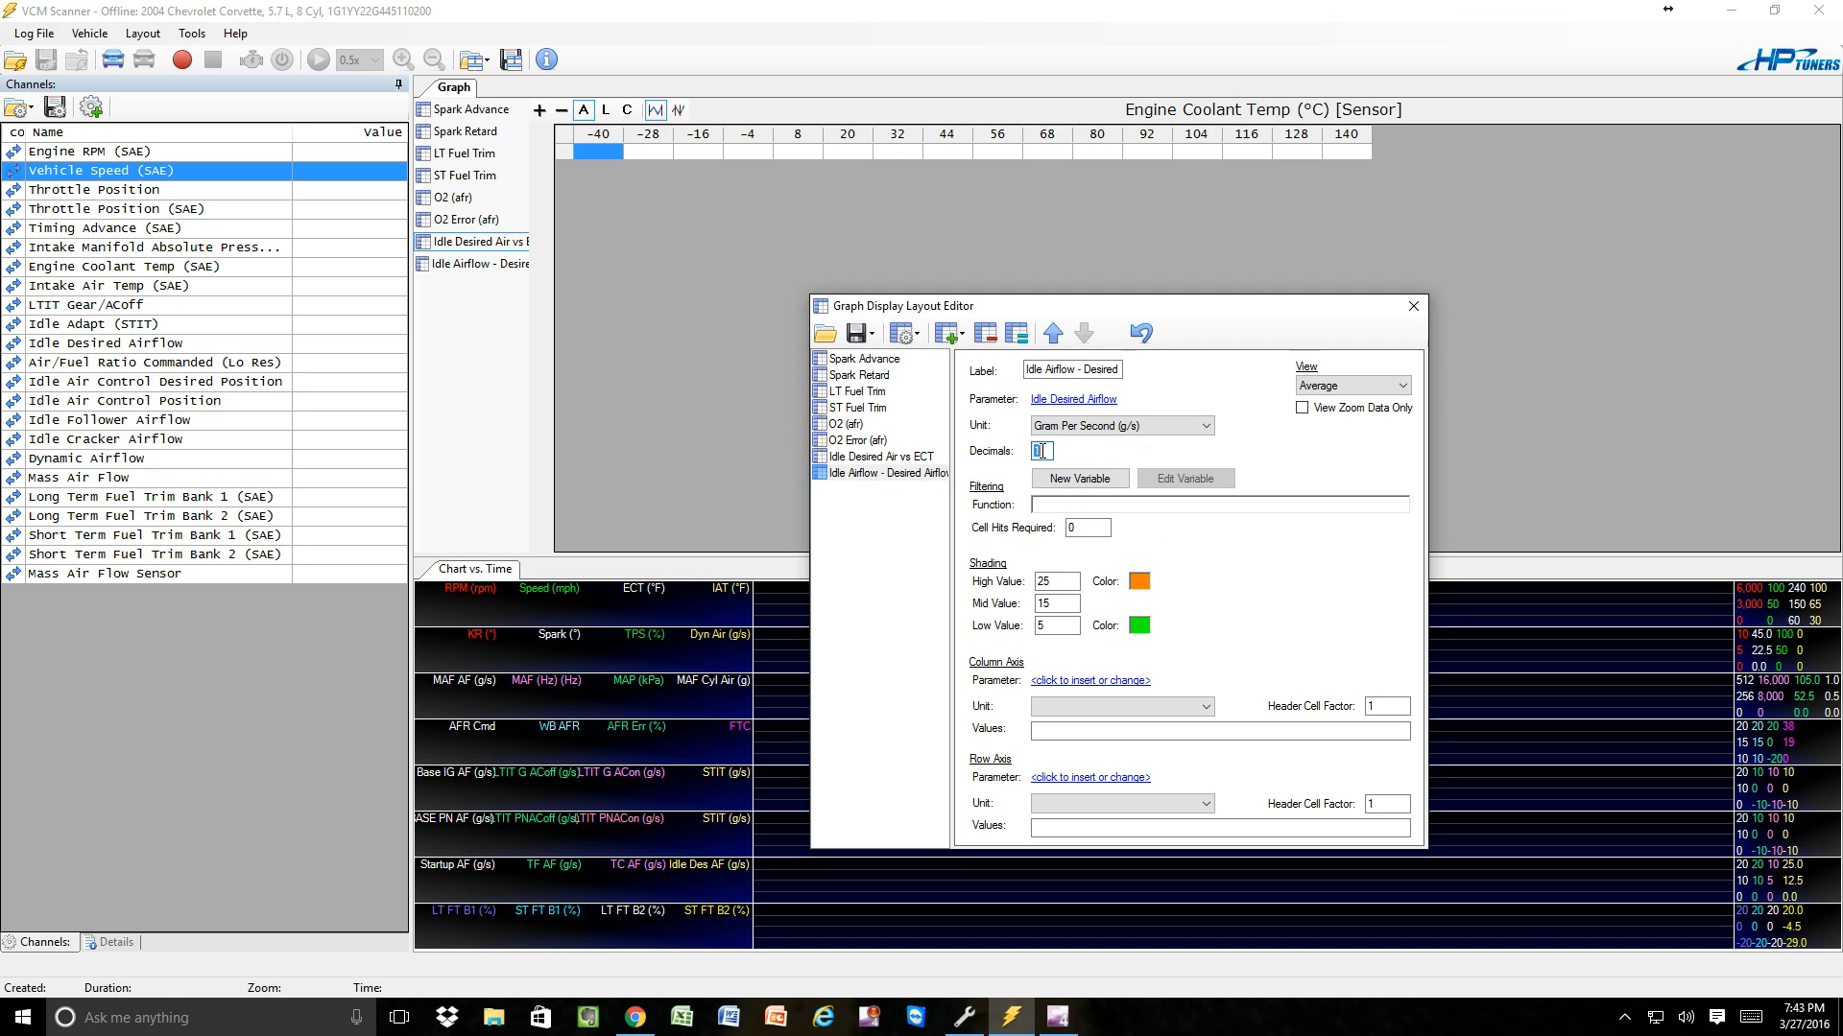
text(3)
Switch to VCM Editor and copy the column axis labels of the Idle Airflow vs. Coolant Temp table.
mouse_move(963, 1031)
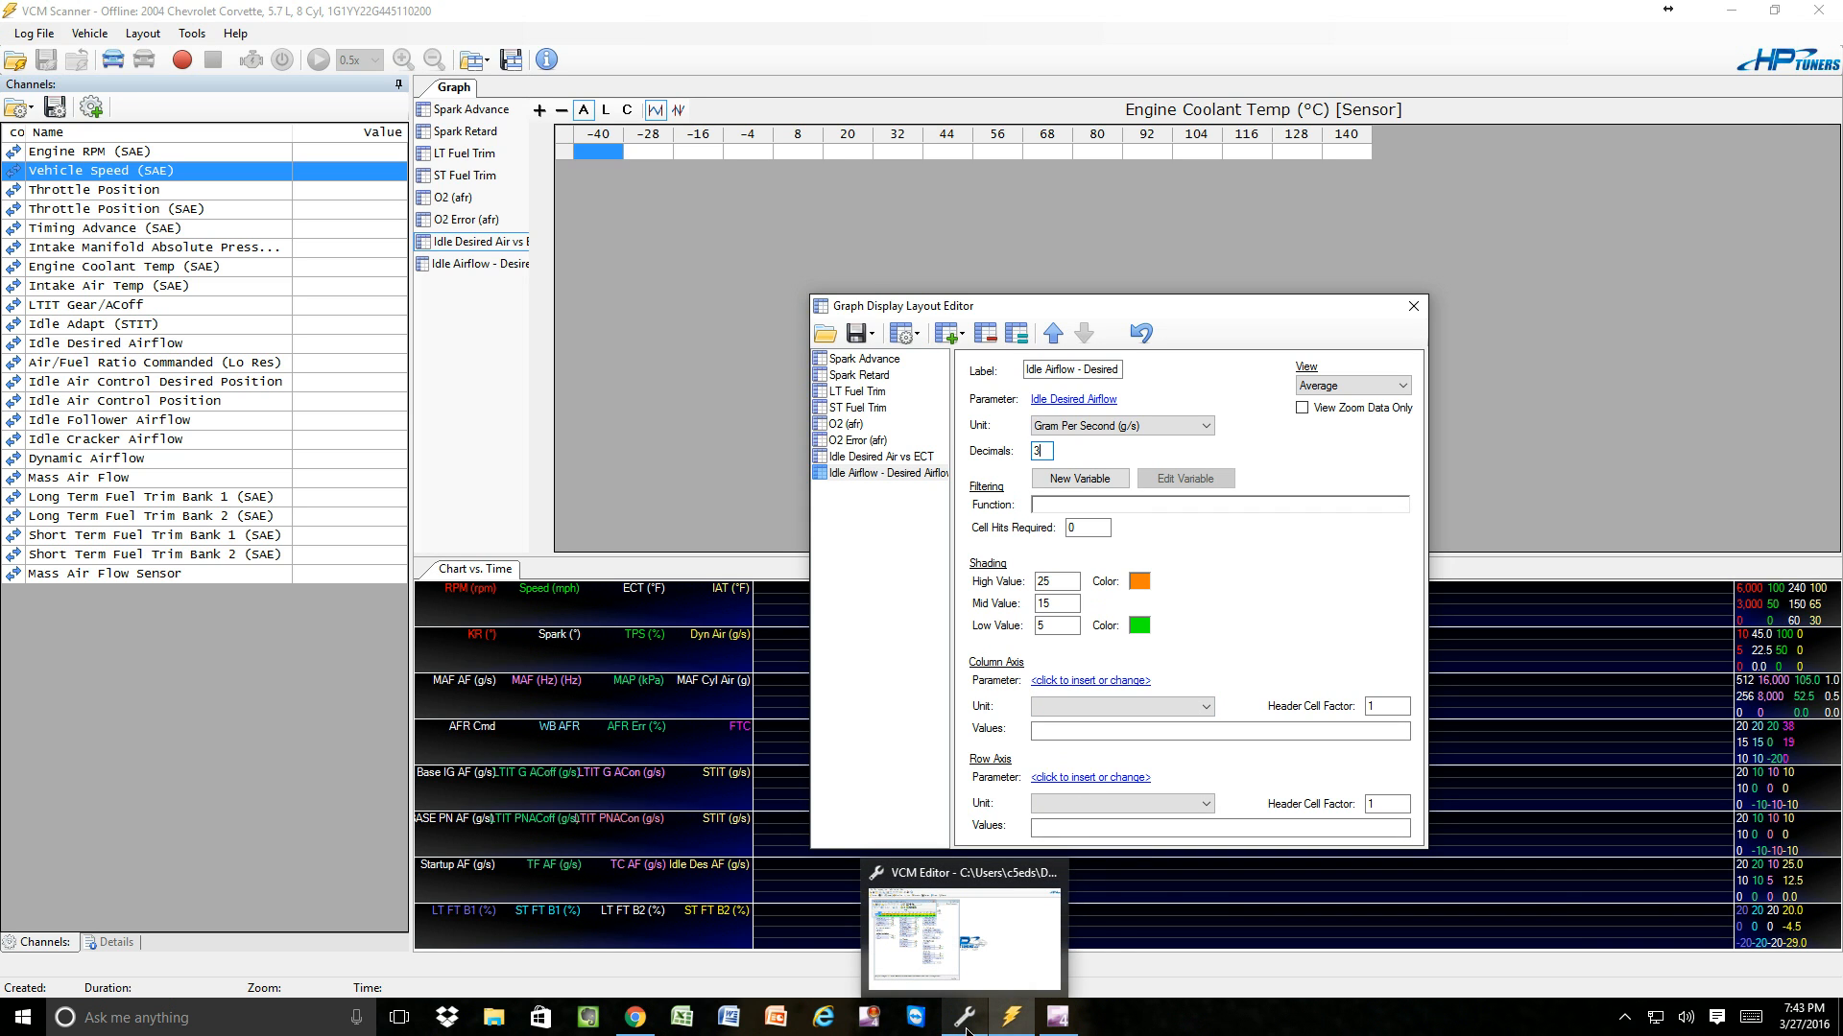
click(966, 1027)
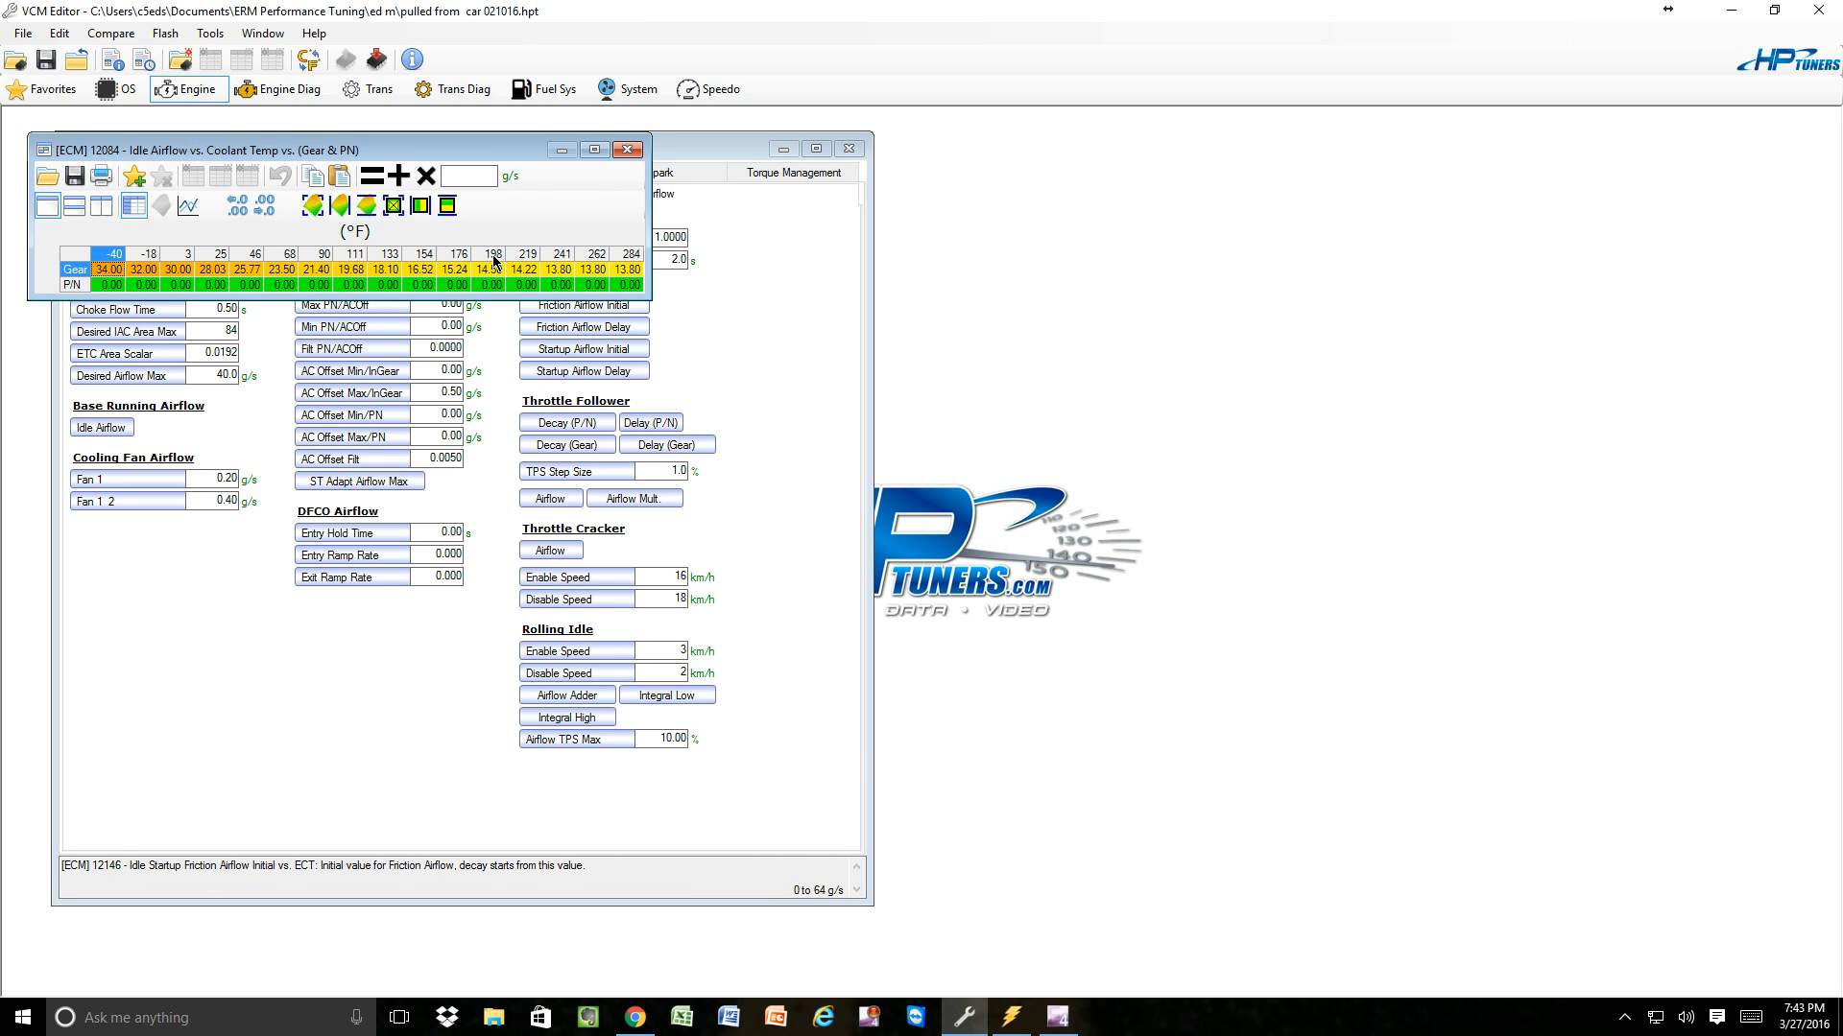
drag(161, 149, 380, 217)
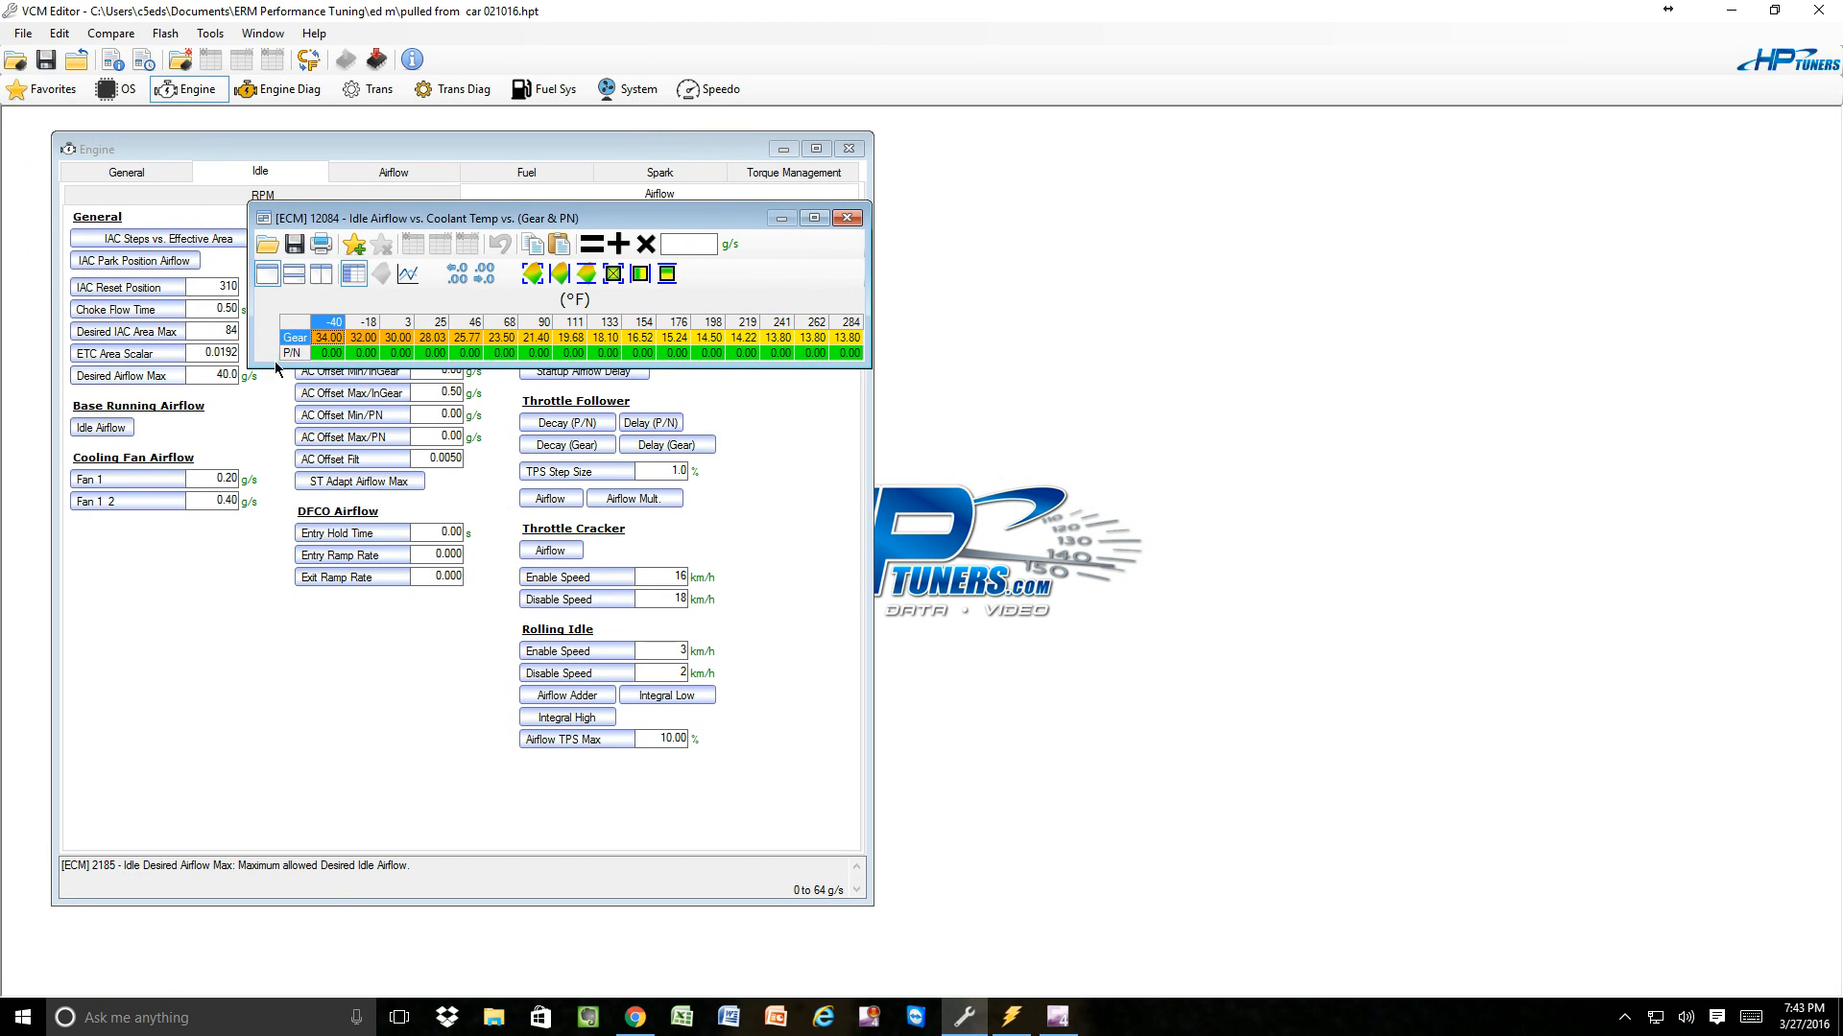
right_click(360, 323)
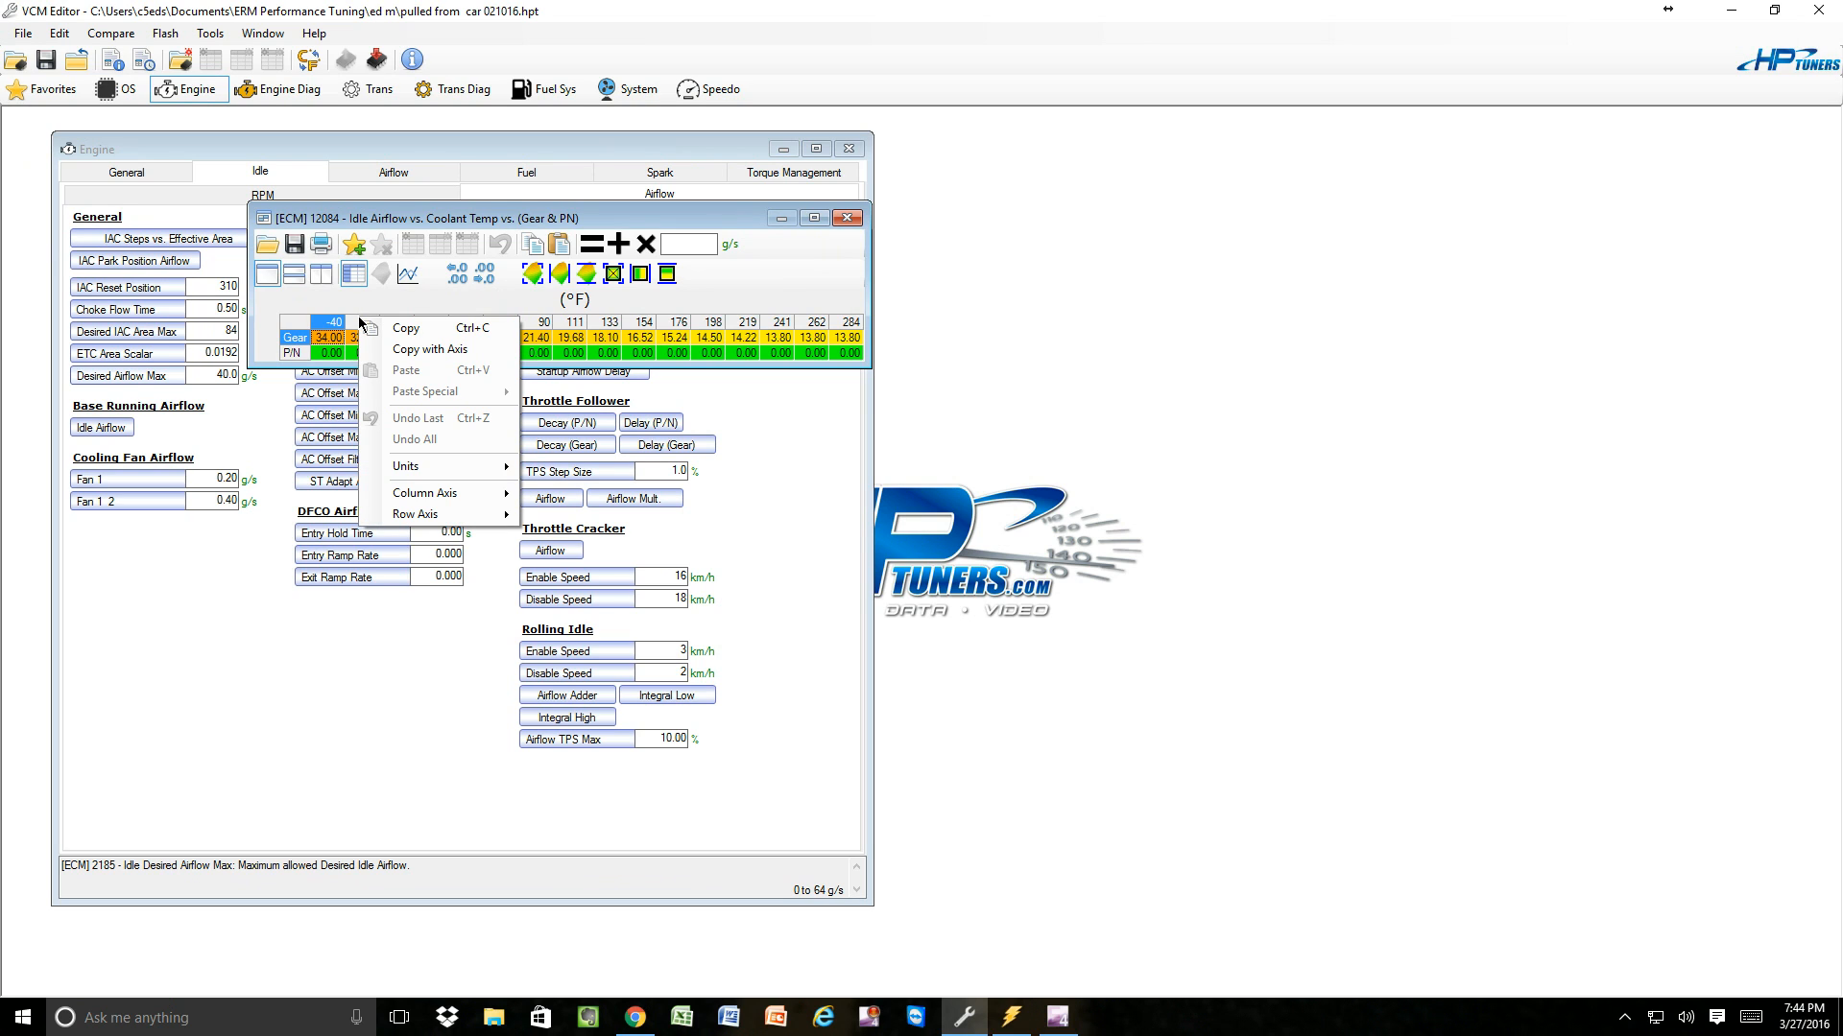
mouse_move(401, 491)
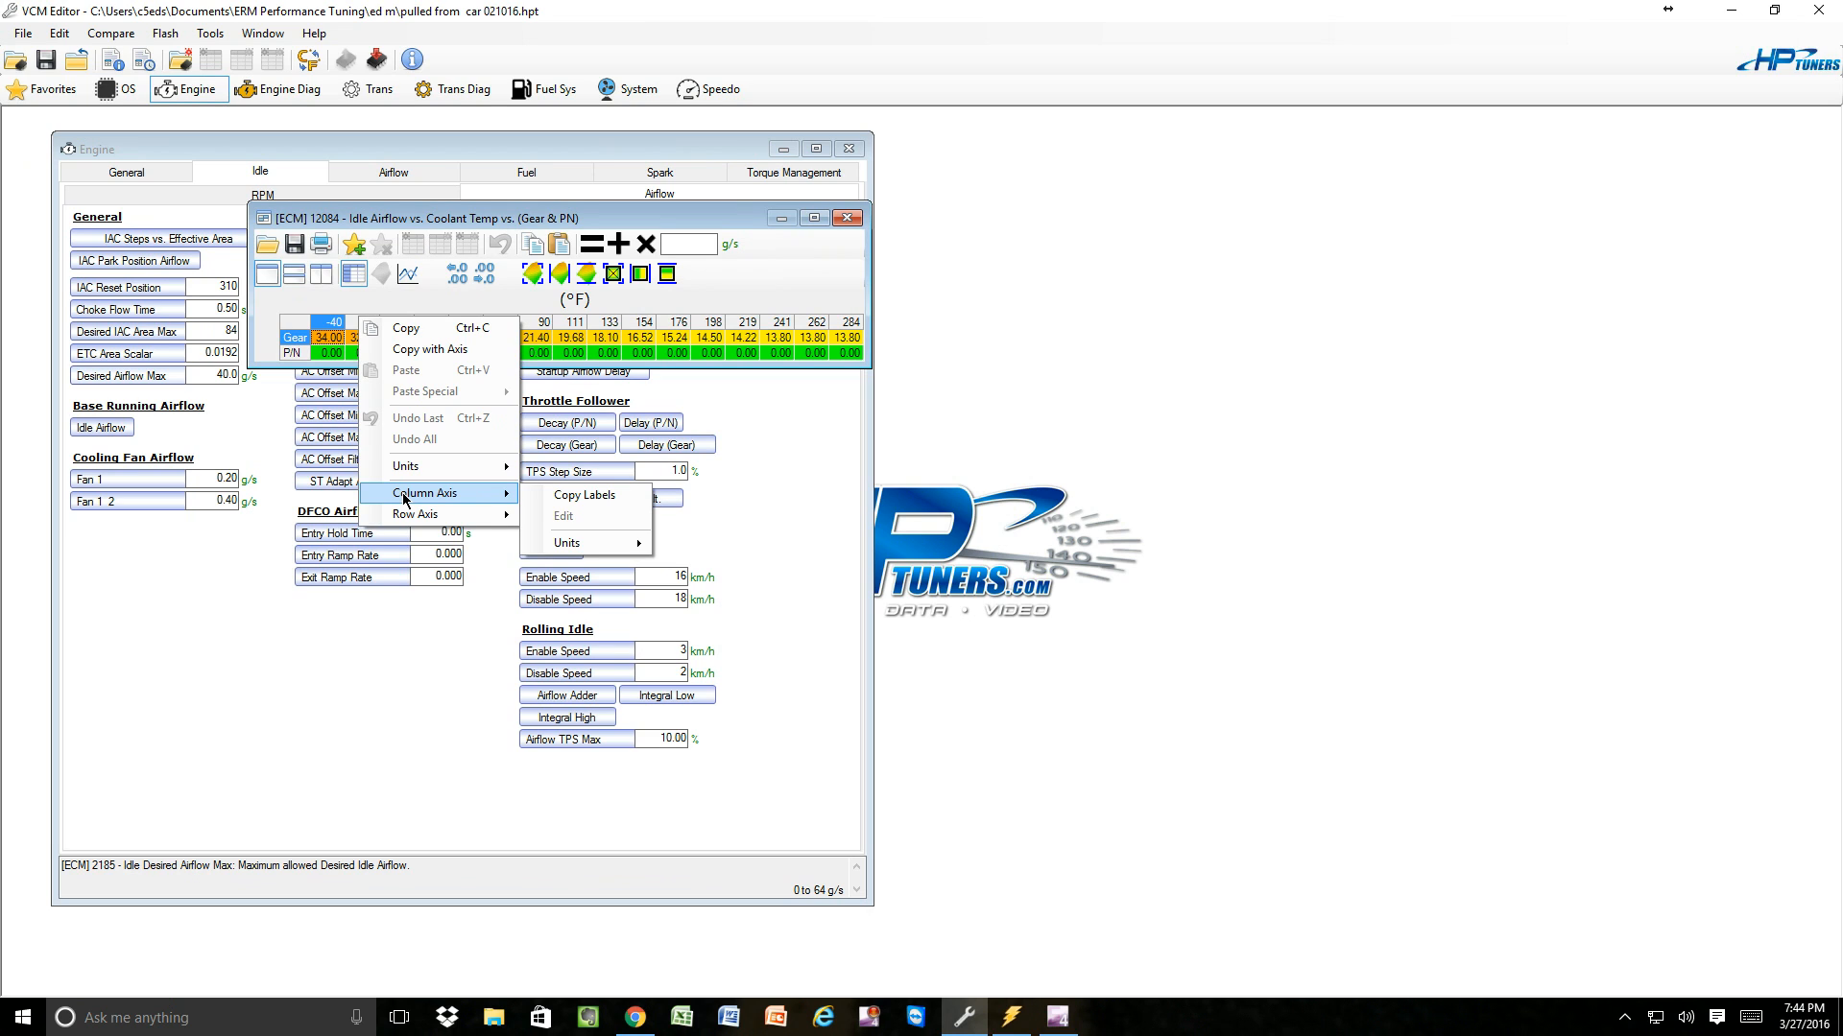
click(573, 495)
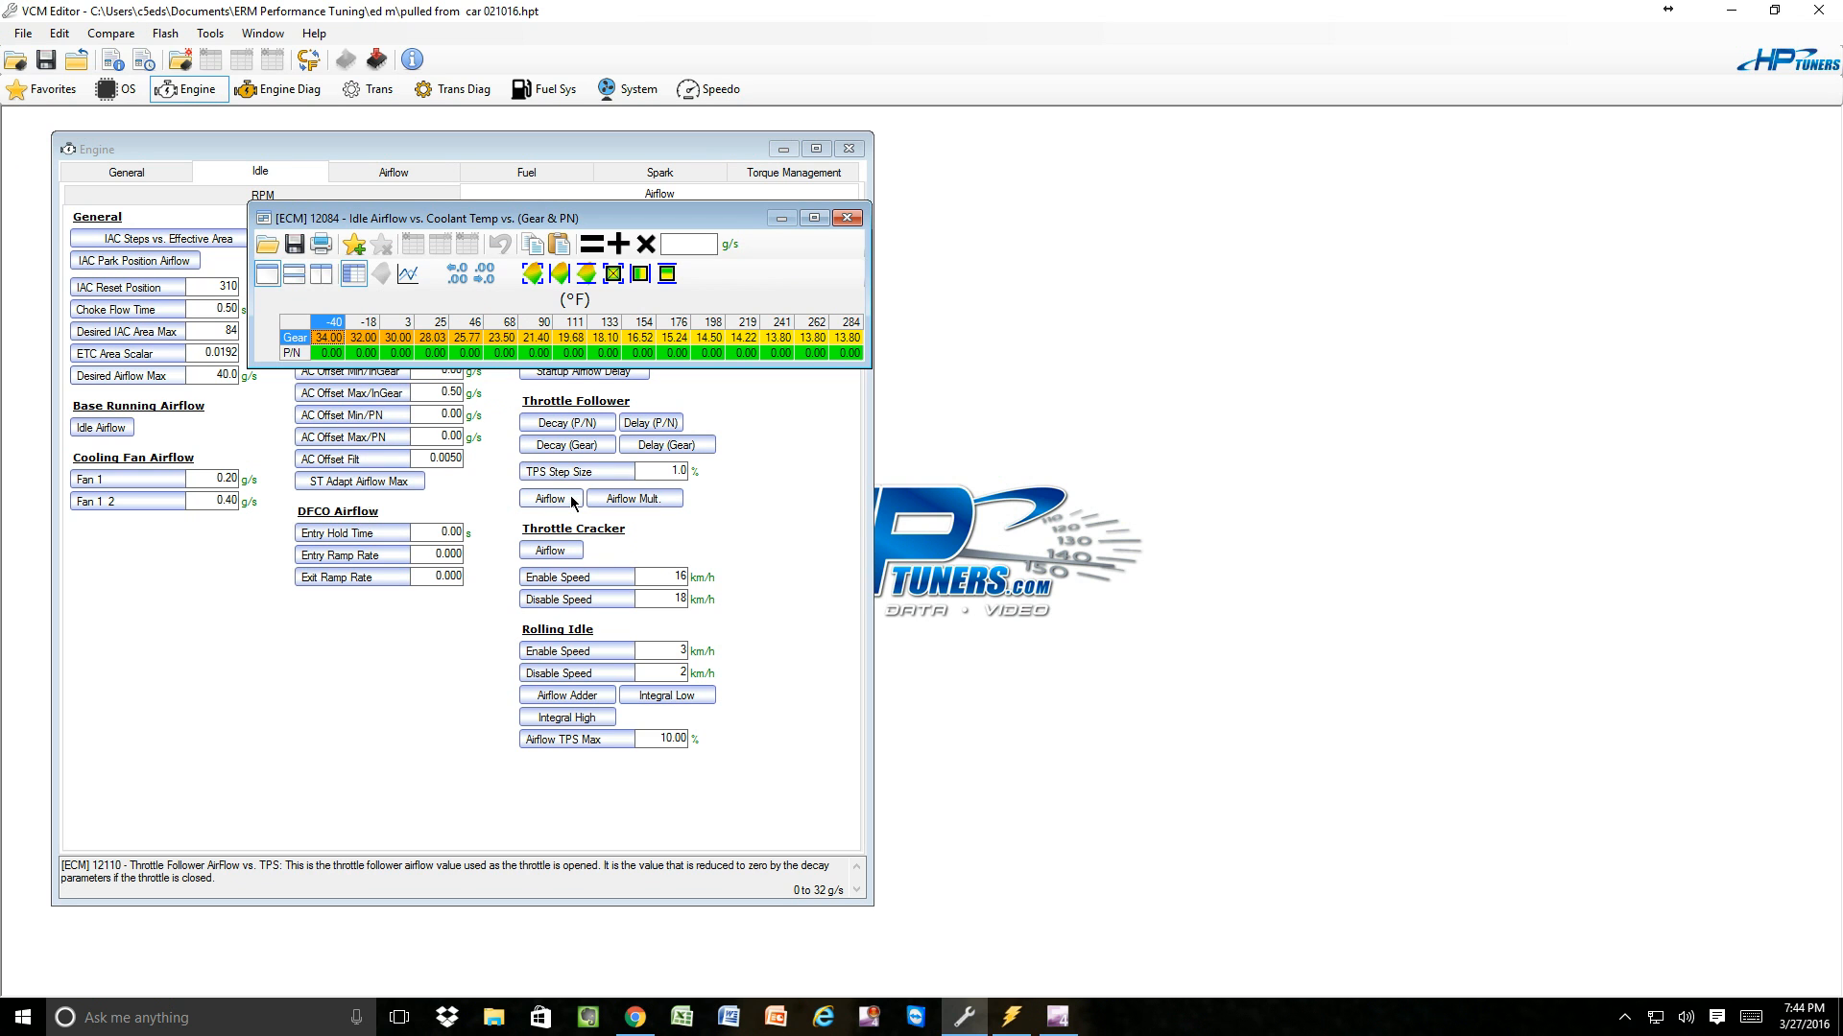
Switch back to VCM Scanner and paste the copied labels as the Idle Airflow - Desired Airflow graph's column axis values.
click(1012, 1025)
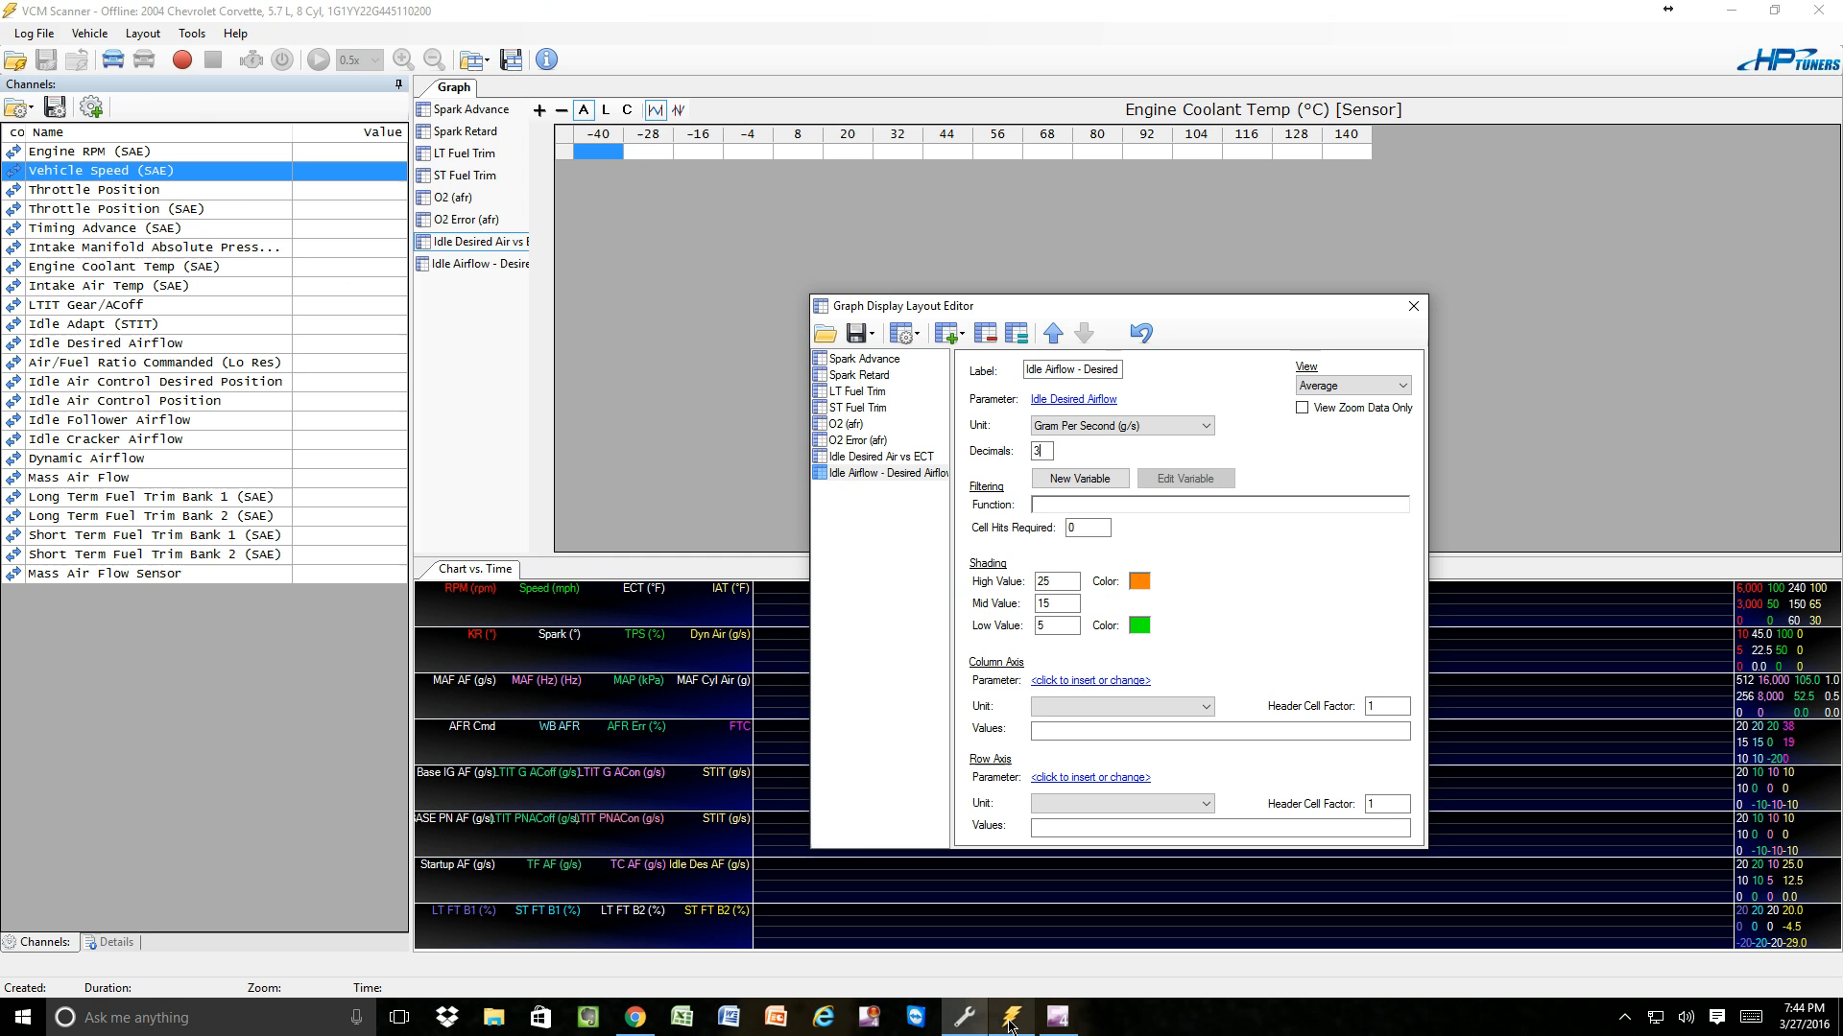
click(1039, 731)
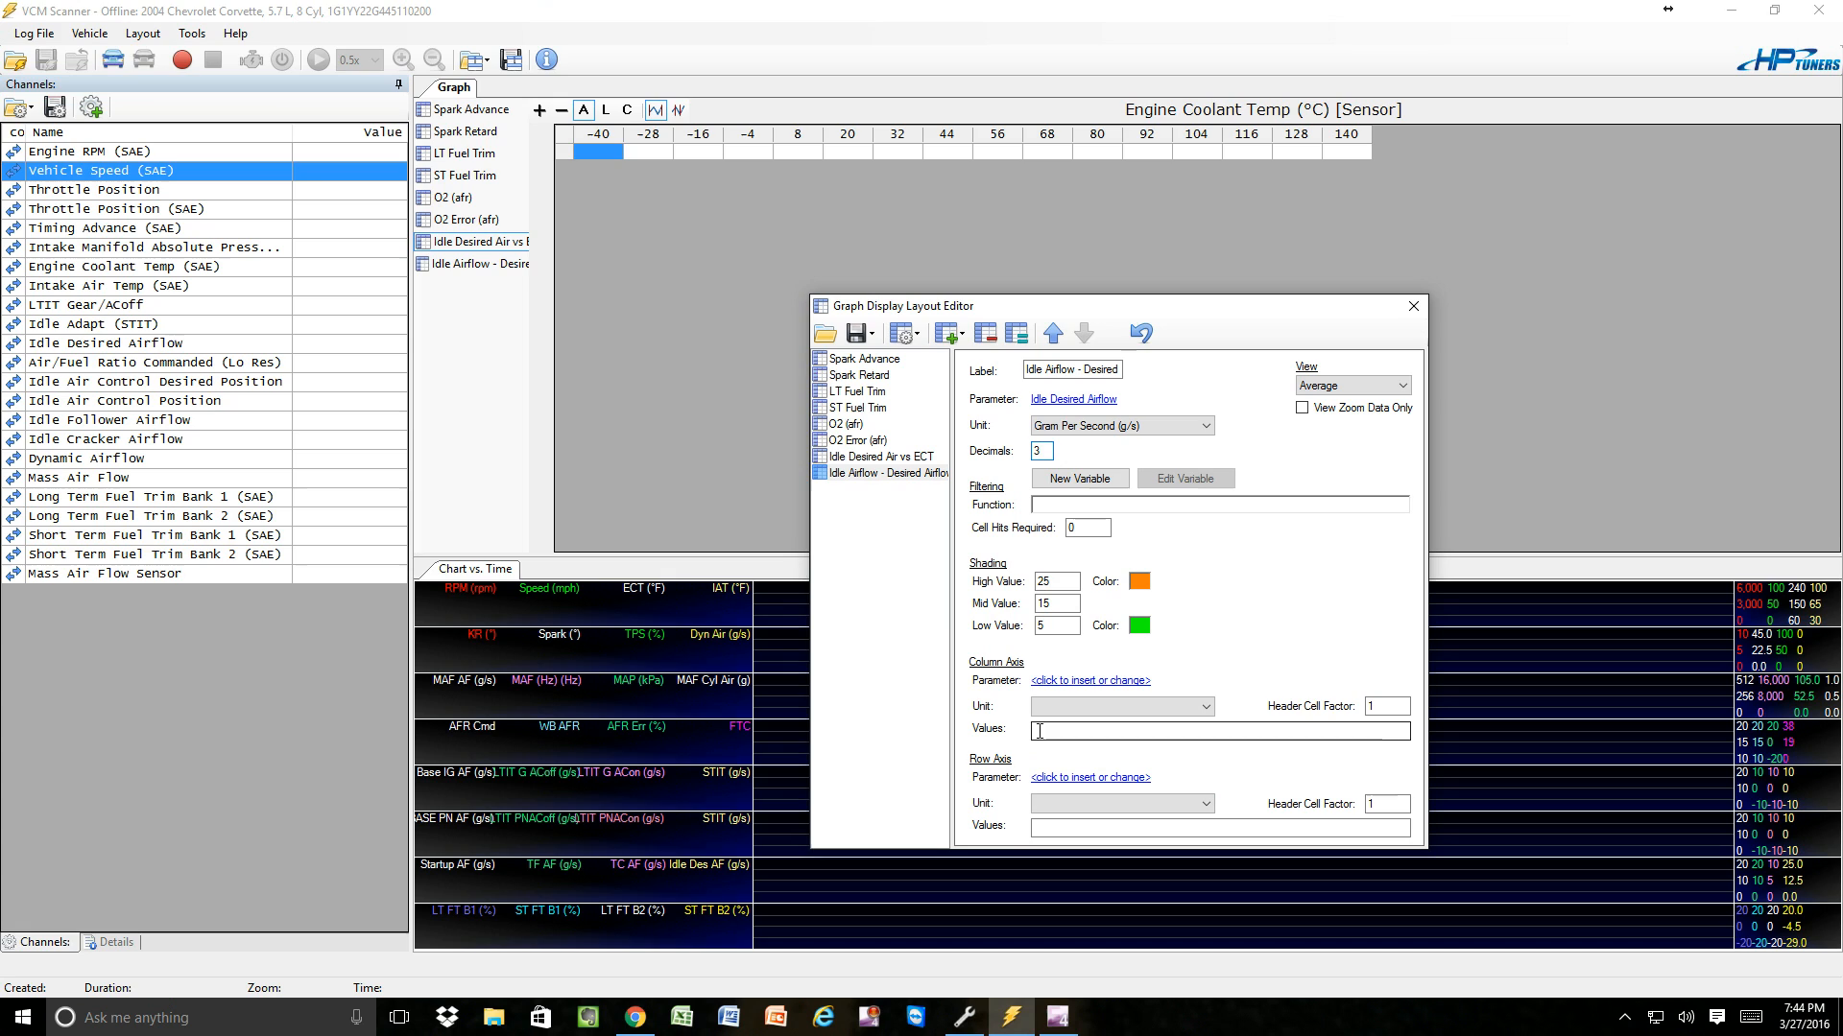
click(1040, 731)
right_click(1039, 731)
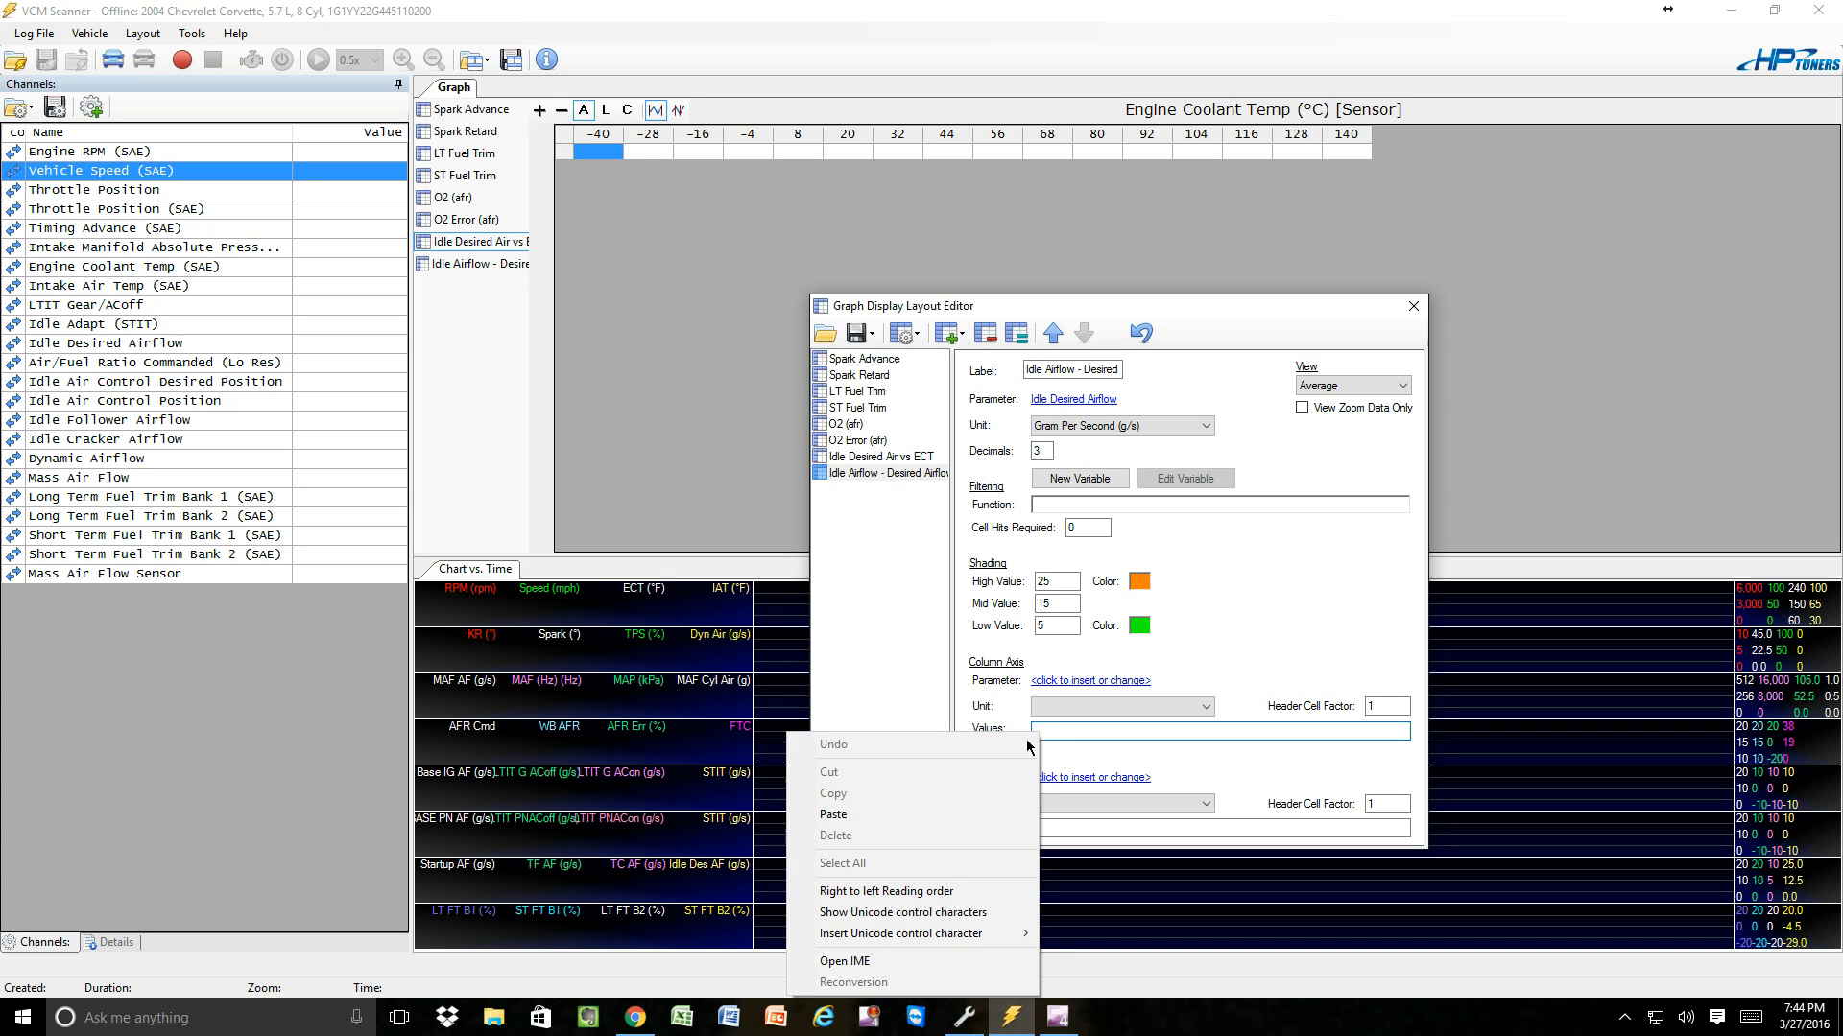
click(857, 819)
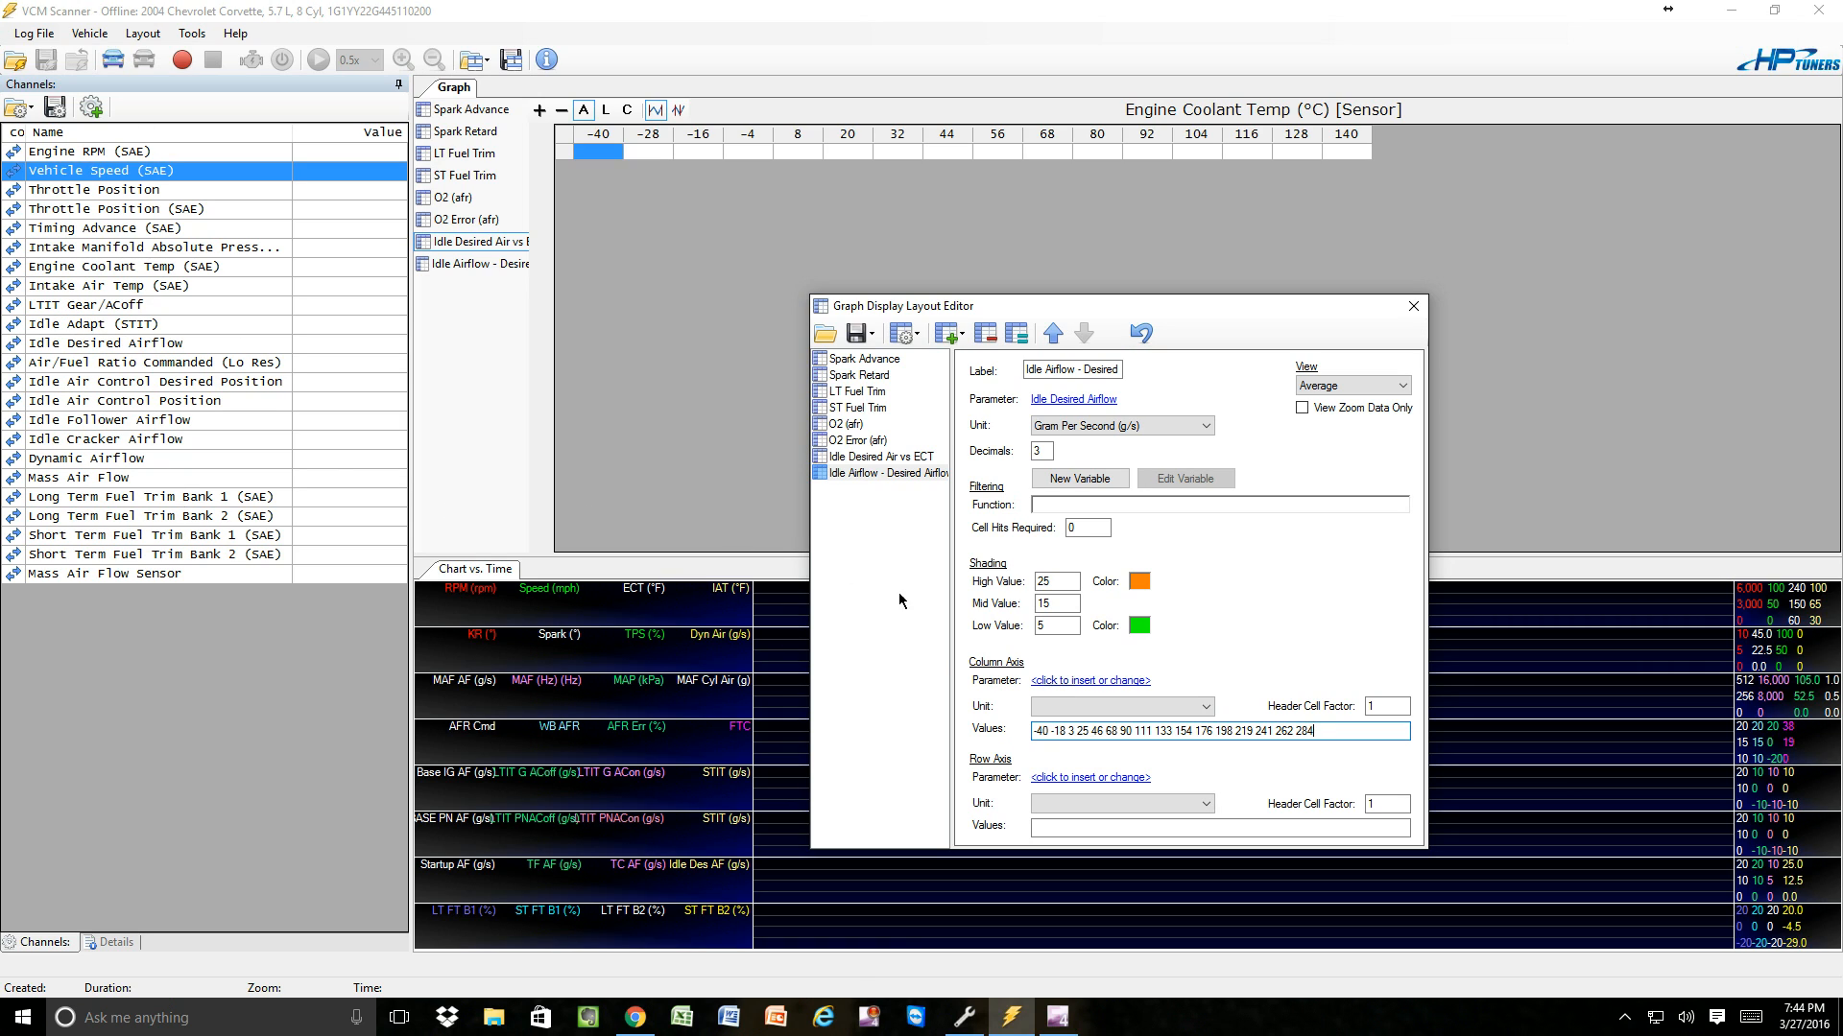
Set the graph's column axis parameter to Engine Coolant Temp (SAE), filtering for "engine coo" and declining the generic sensor.
click(1062, 681)
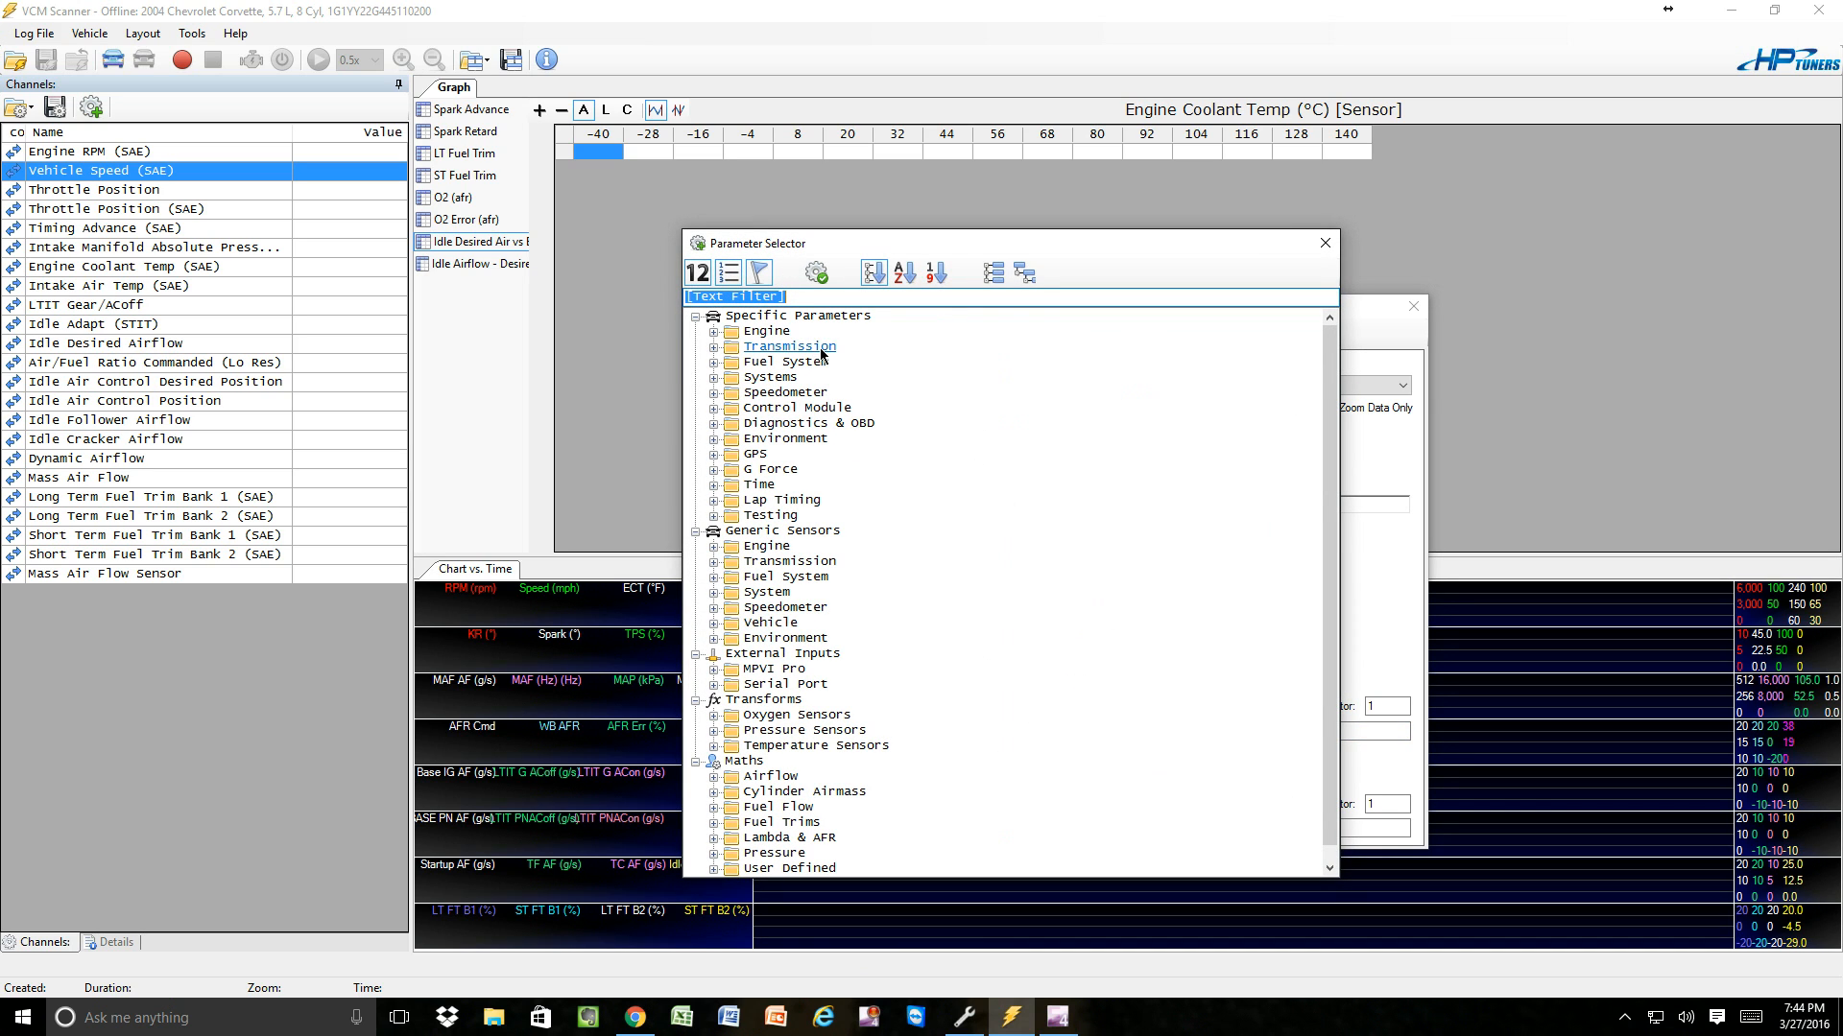
click(821, 277)
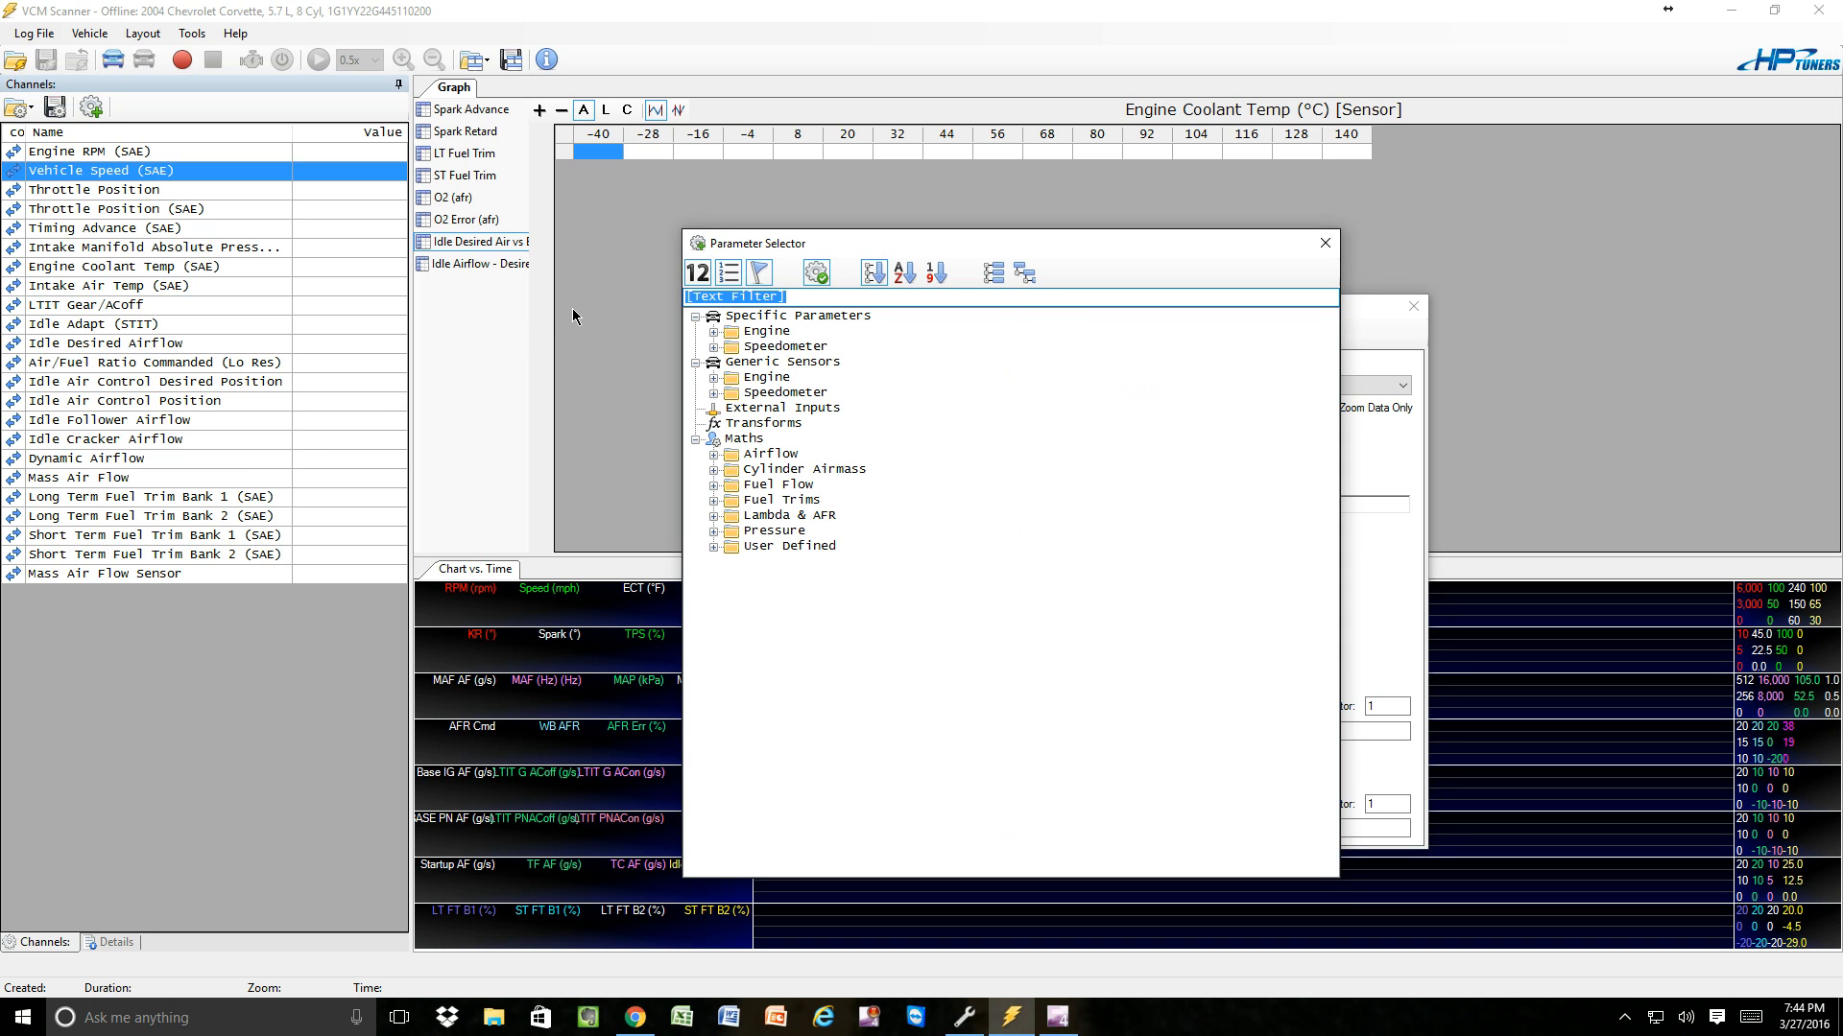
text(engi)
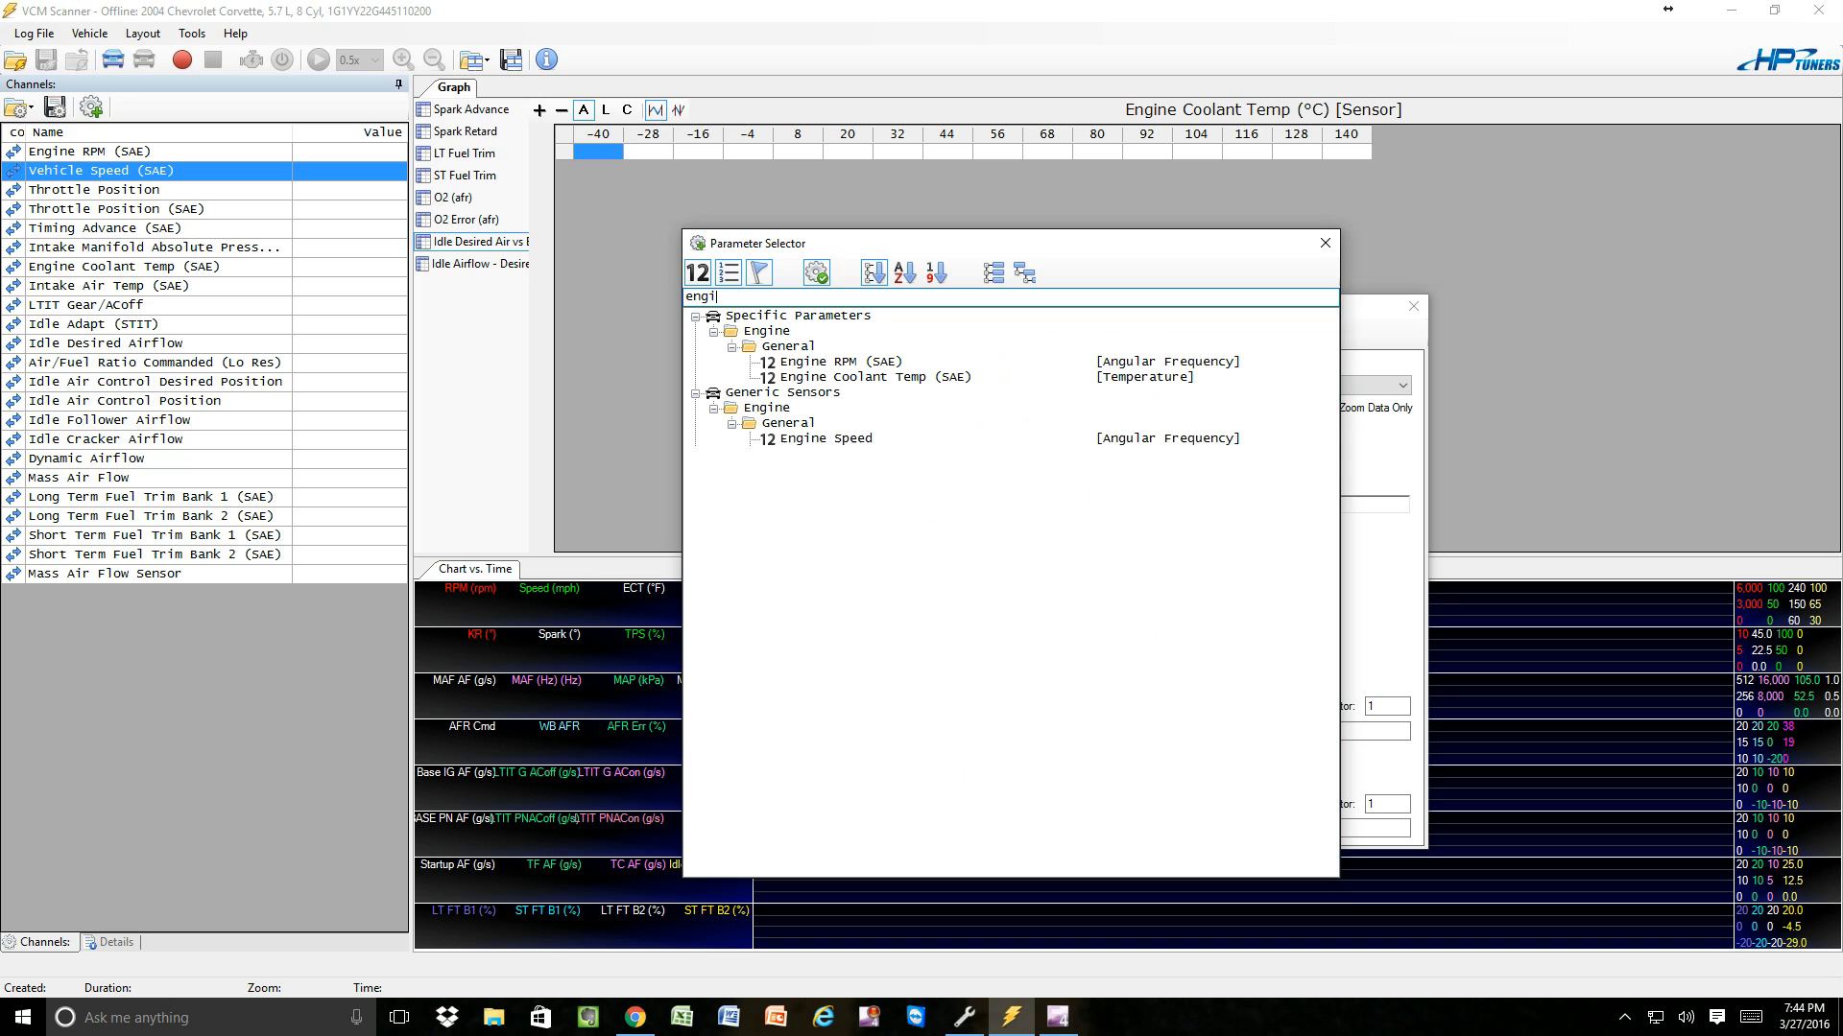
text(ne )
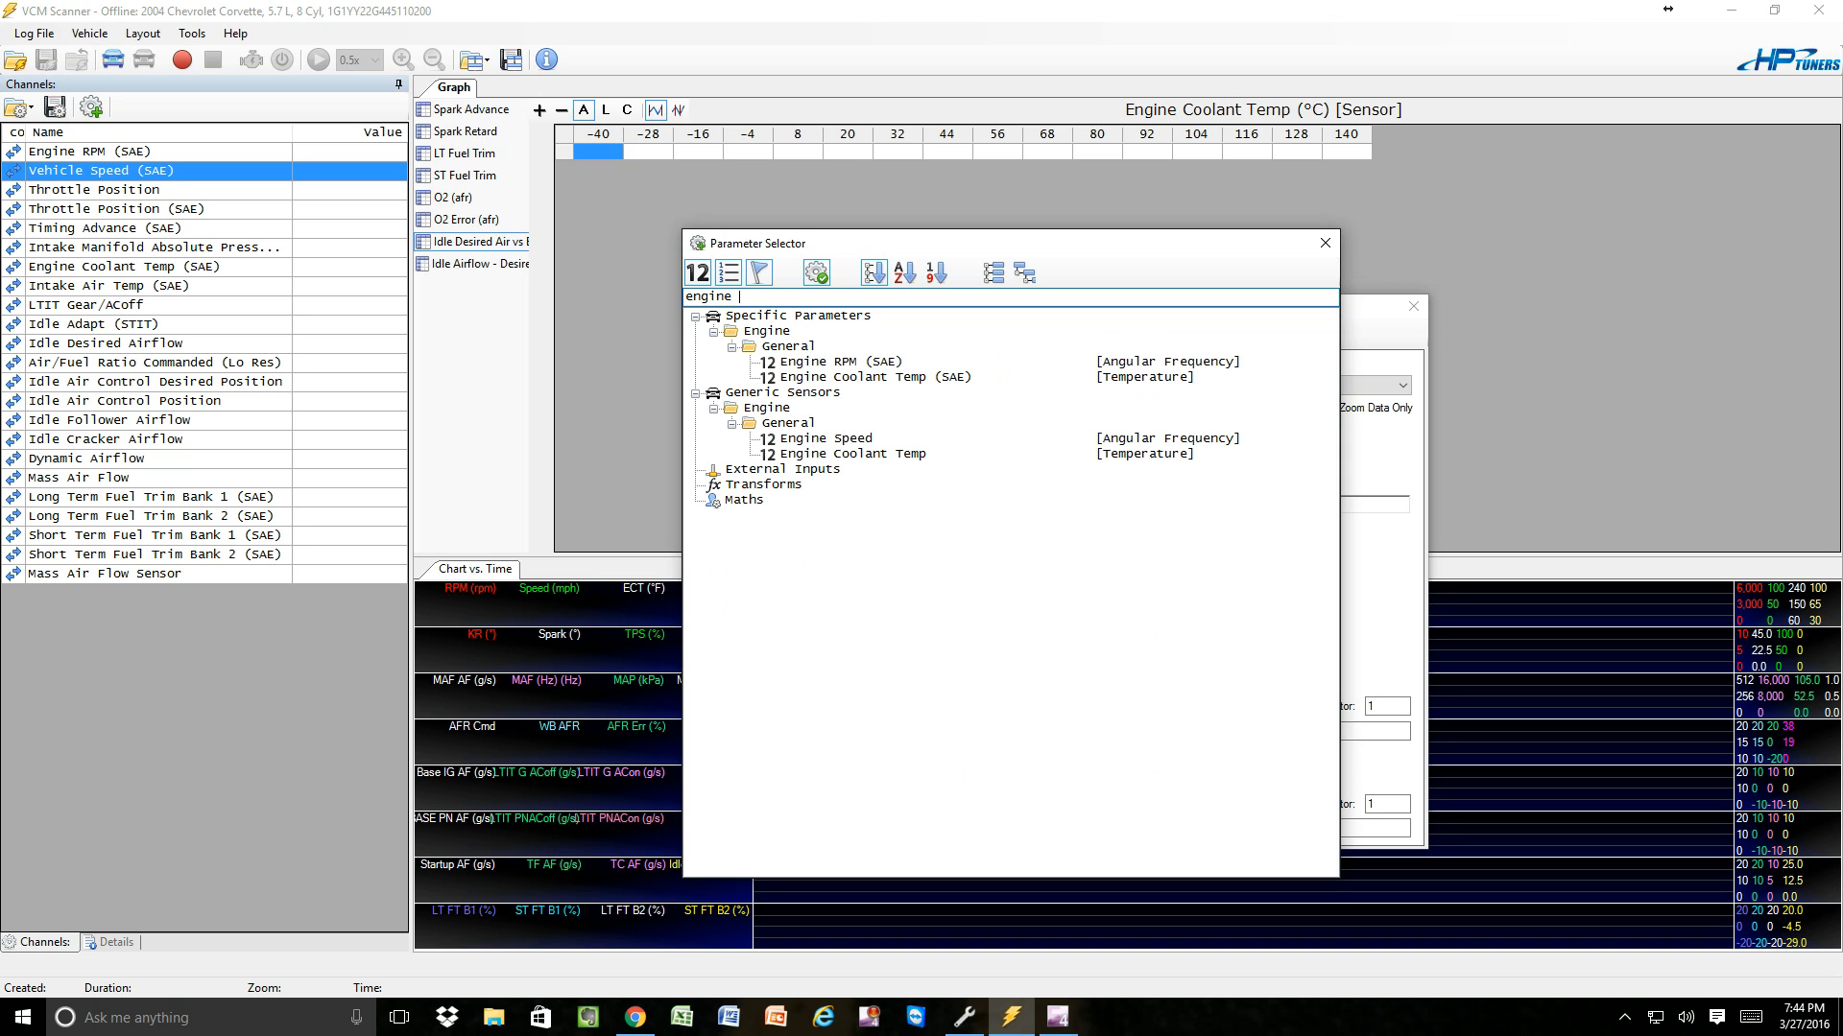
text(coo)
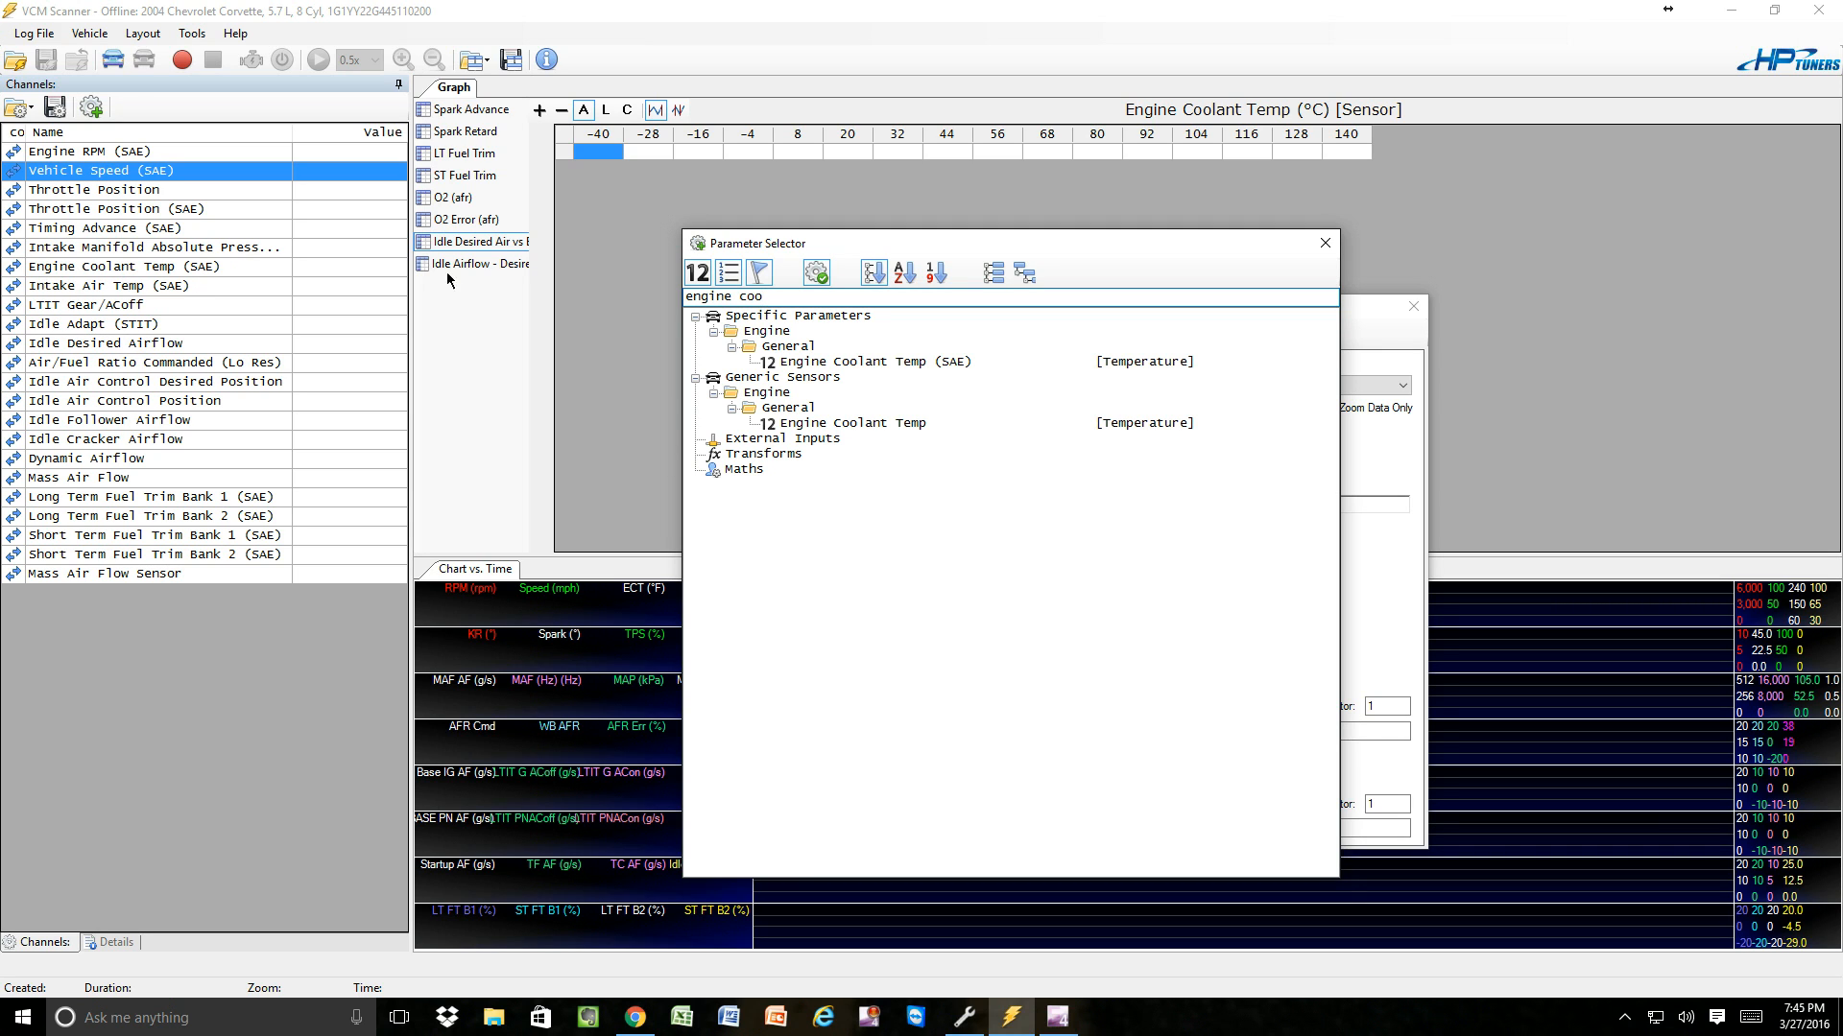
double_click(822, 363)
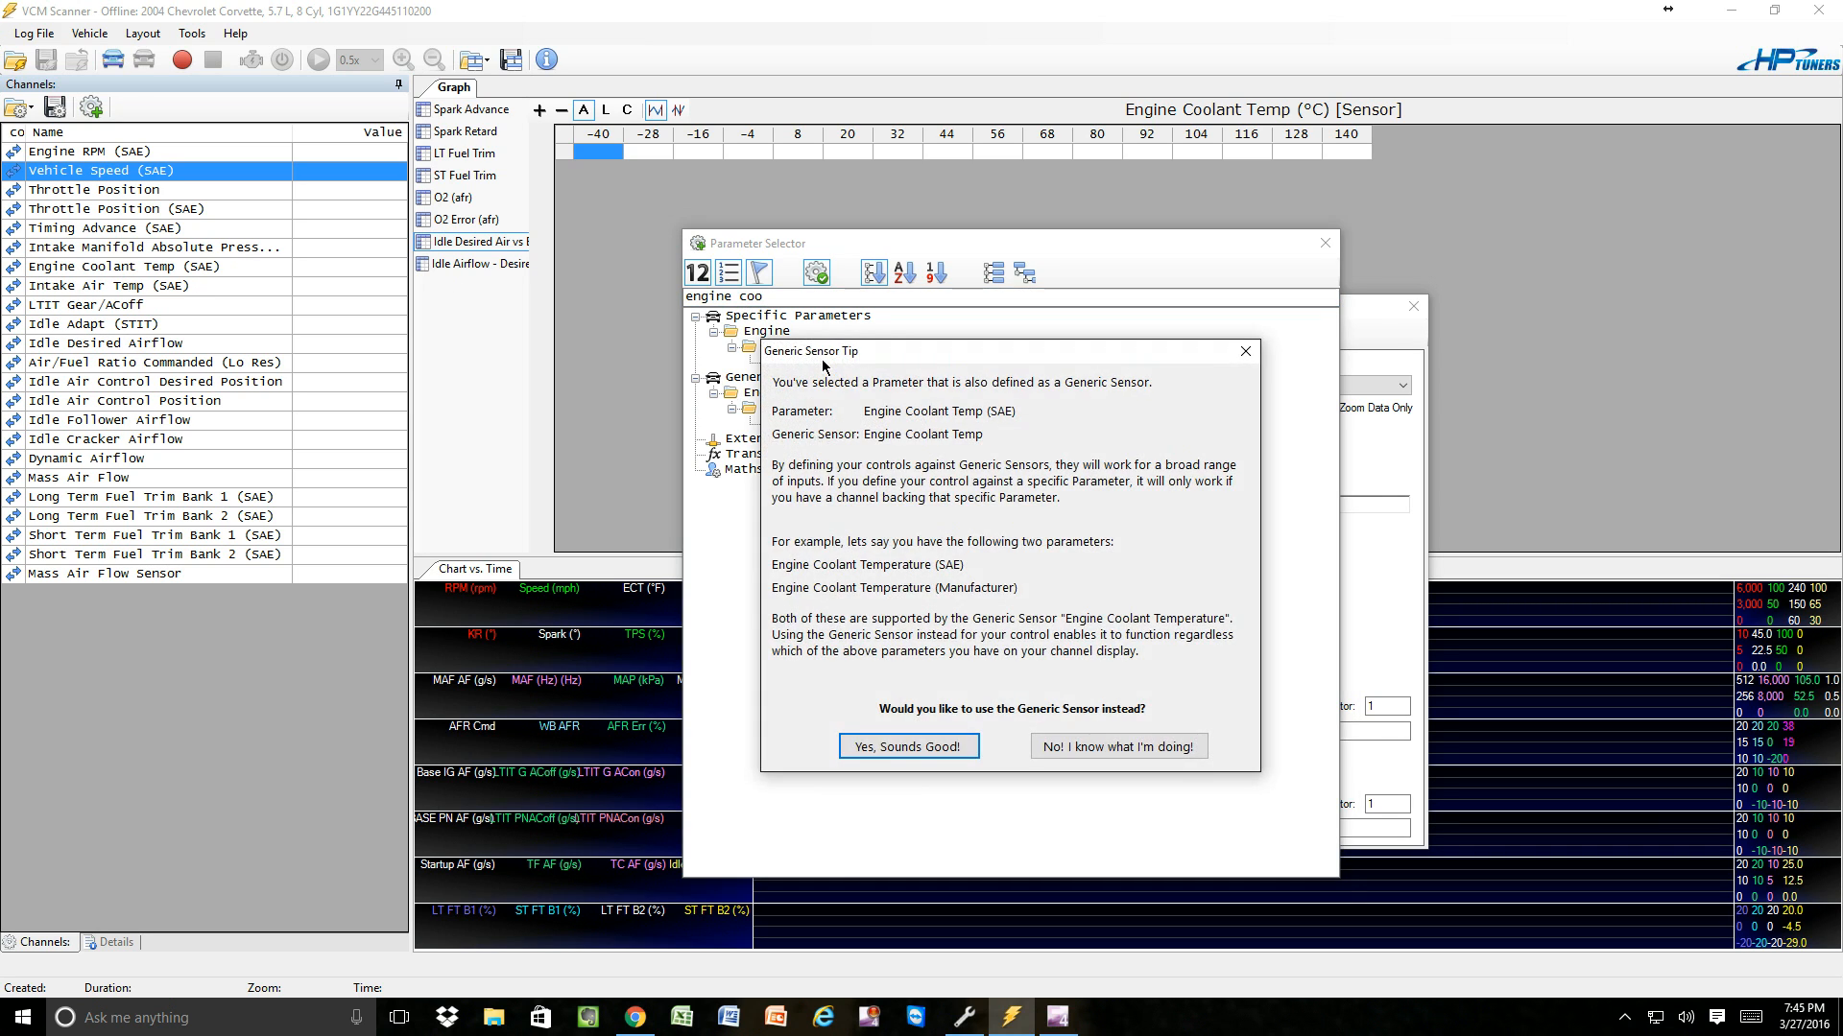
click(1149, 749)
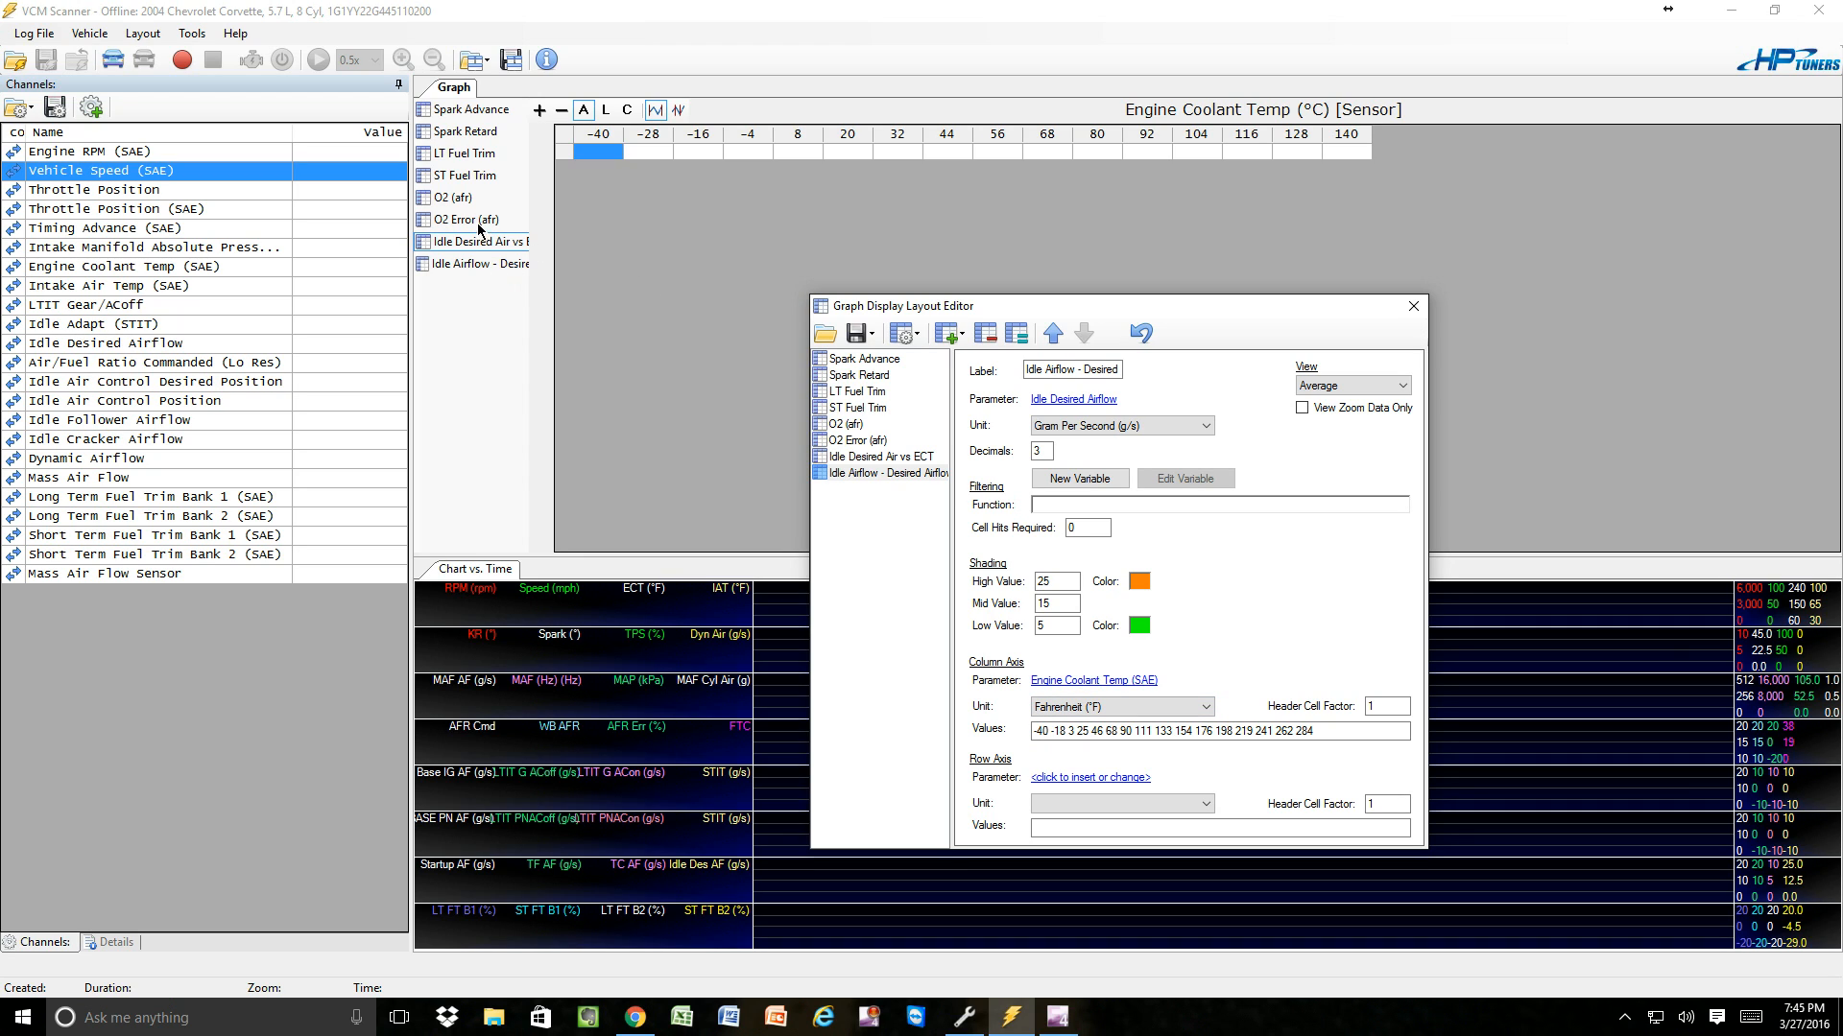
Close the Graph Display Layout Editor and display the Idle Airflow - Desired Airflow graph.
click(471, 277)
click(1407, 307)
click(485, 263)
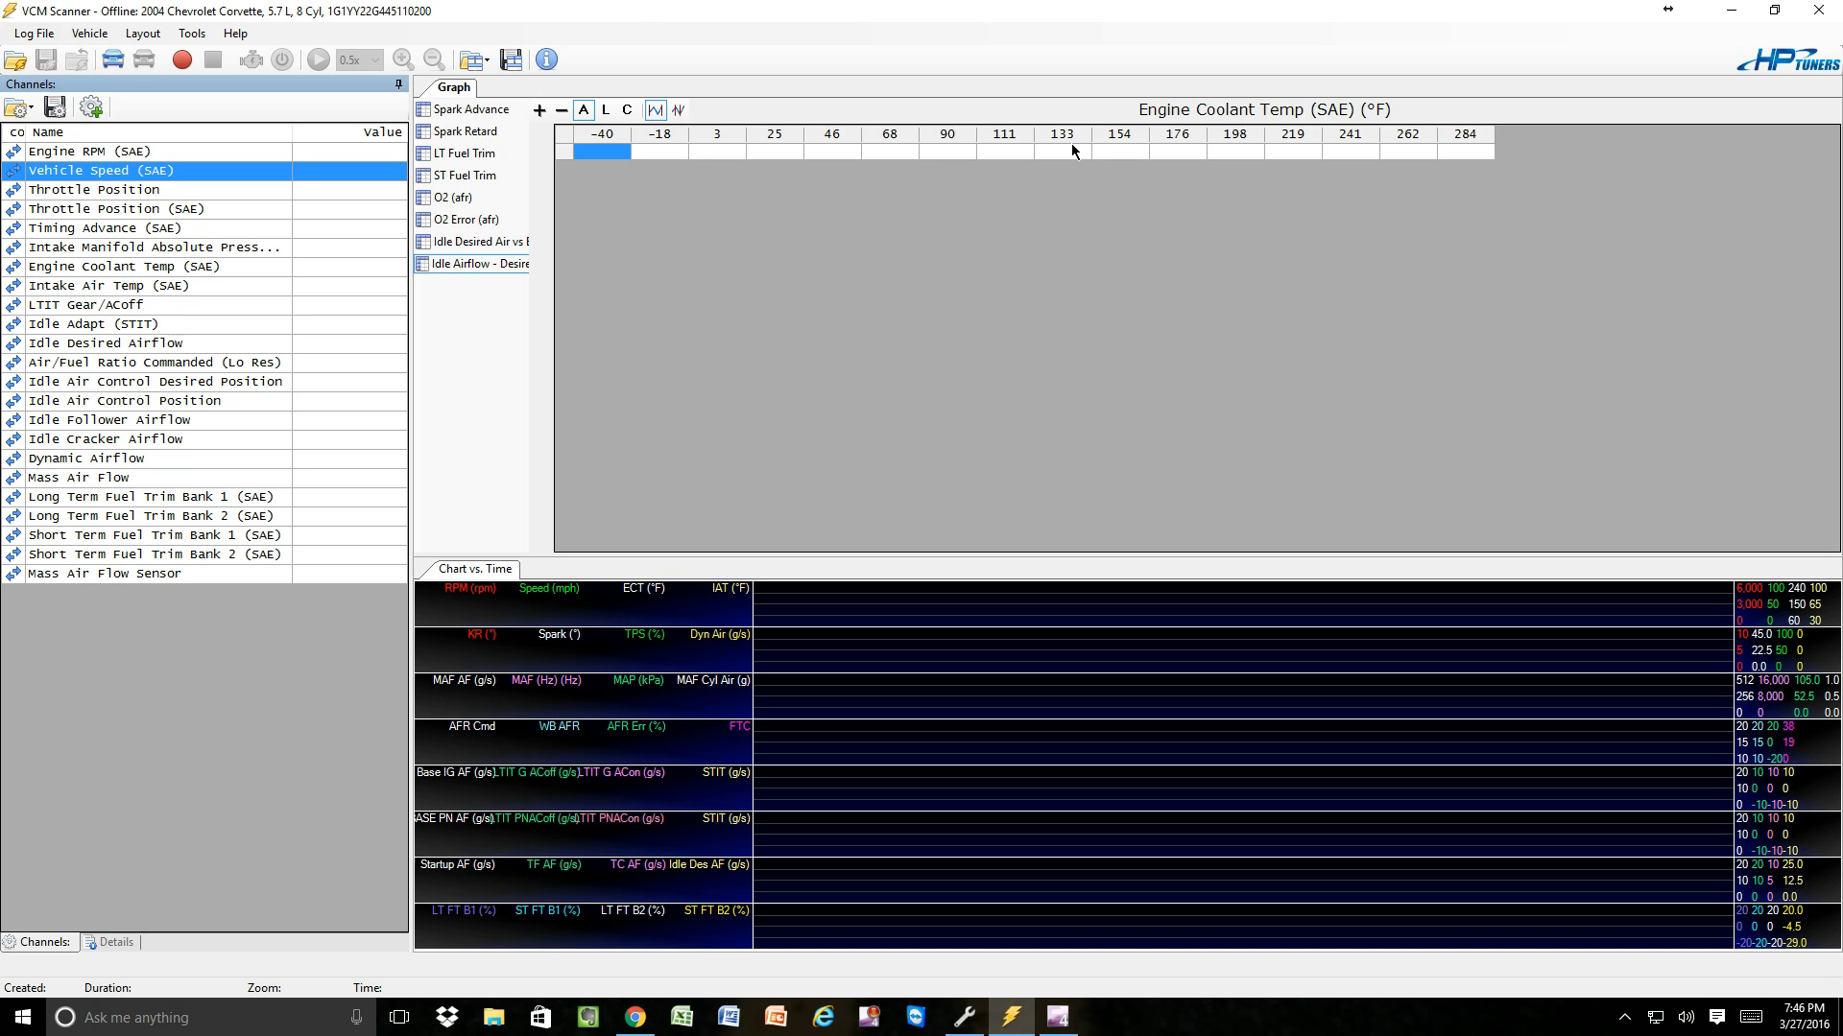
Open the recent log file 100211 idle scan.hpl.
click(46, 35)
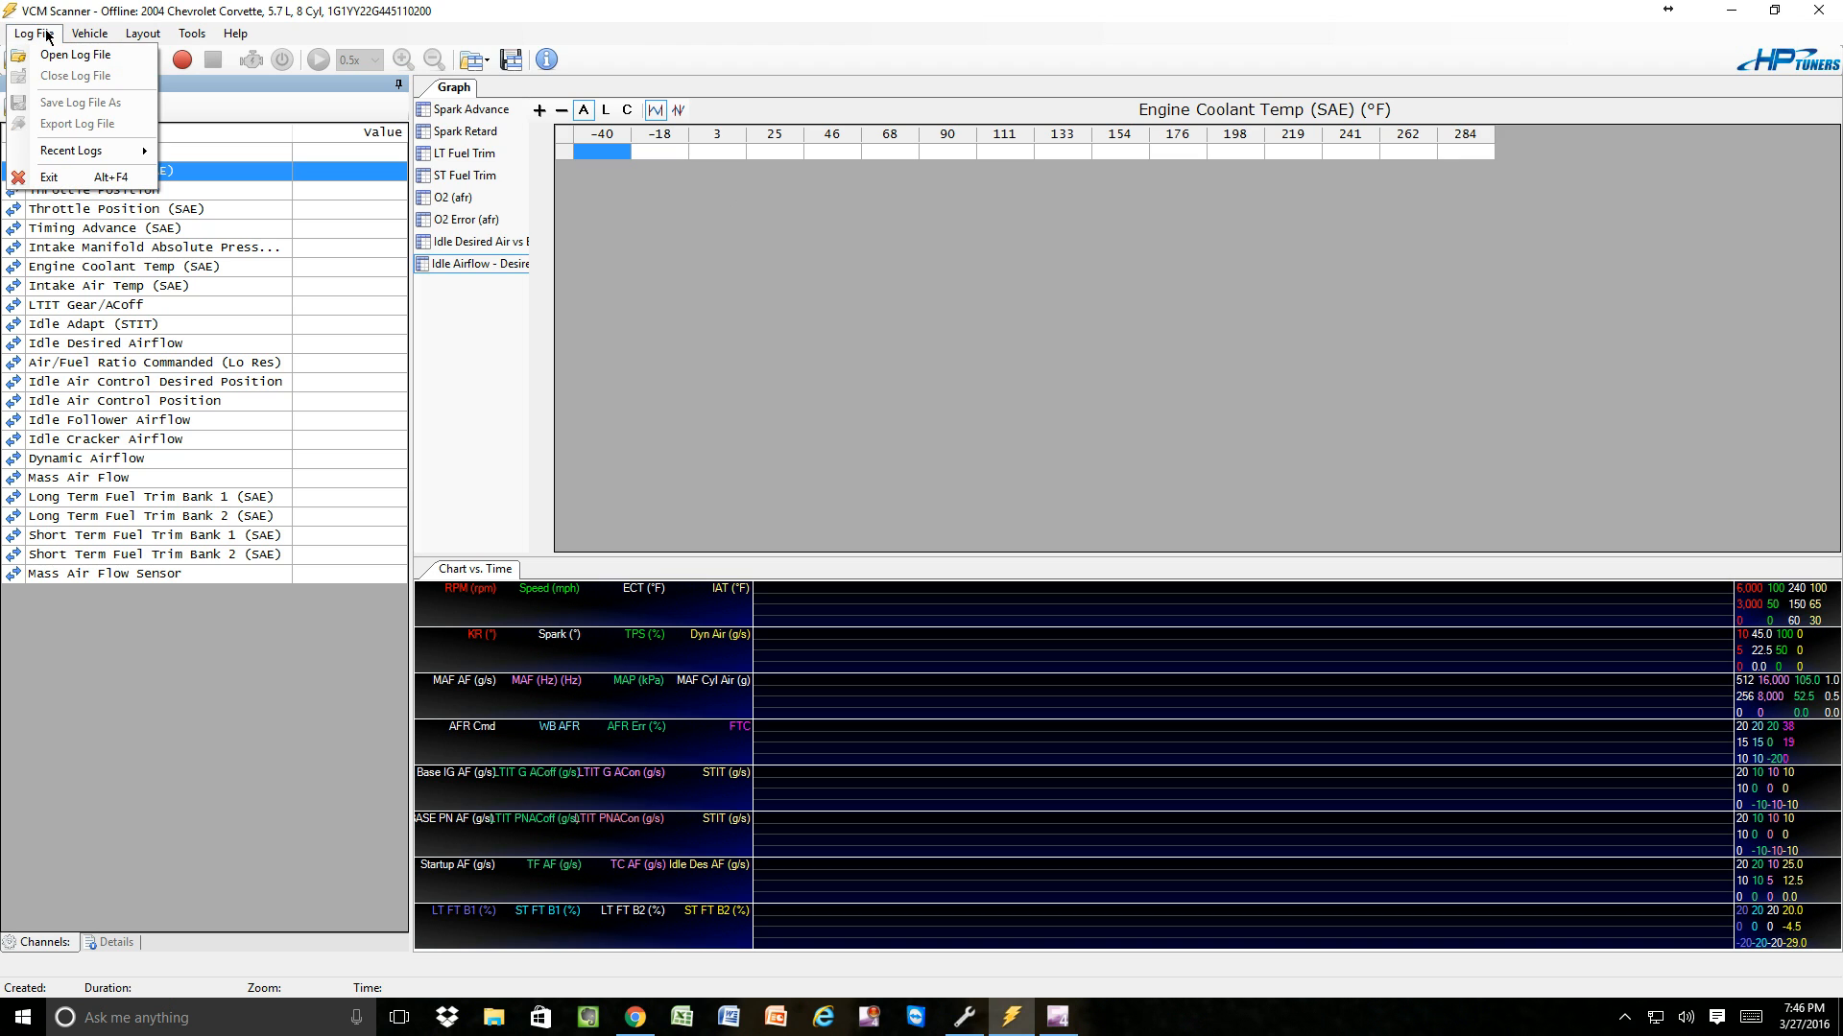
mouse_move(69, 148)
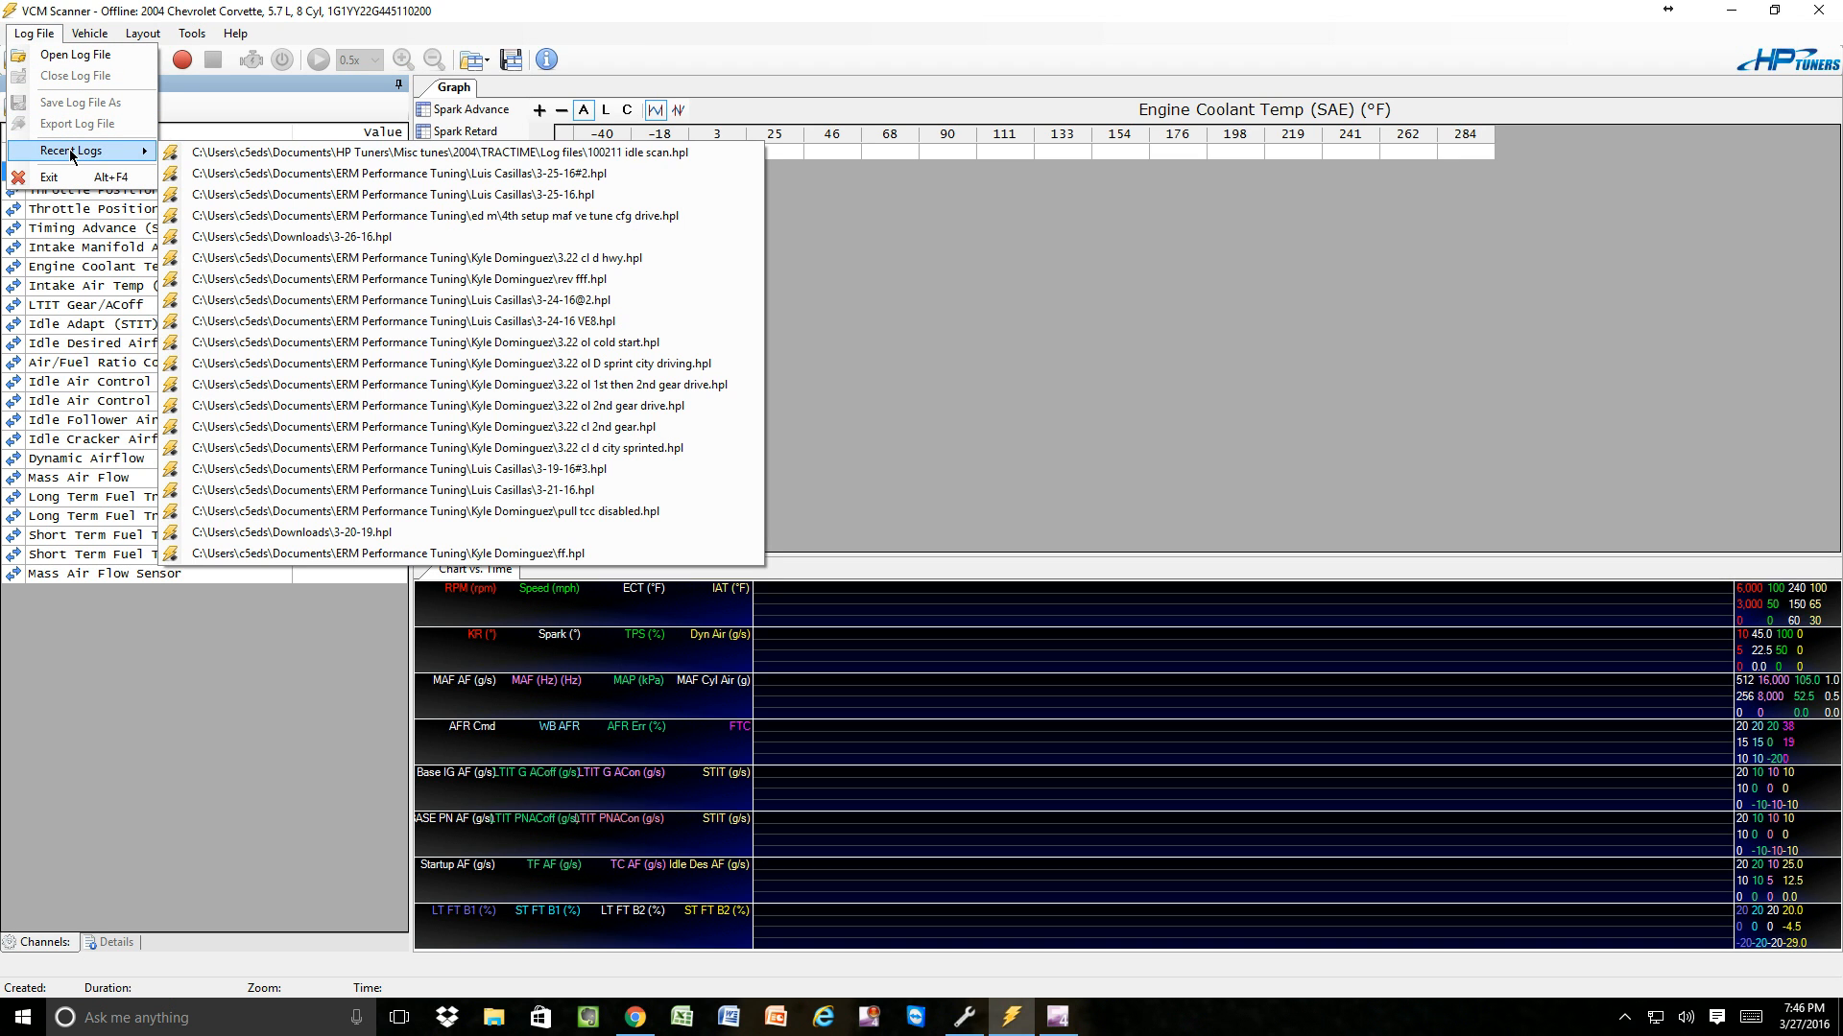
click(423, 152)
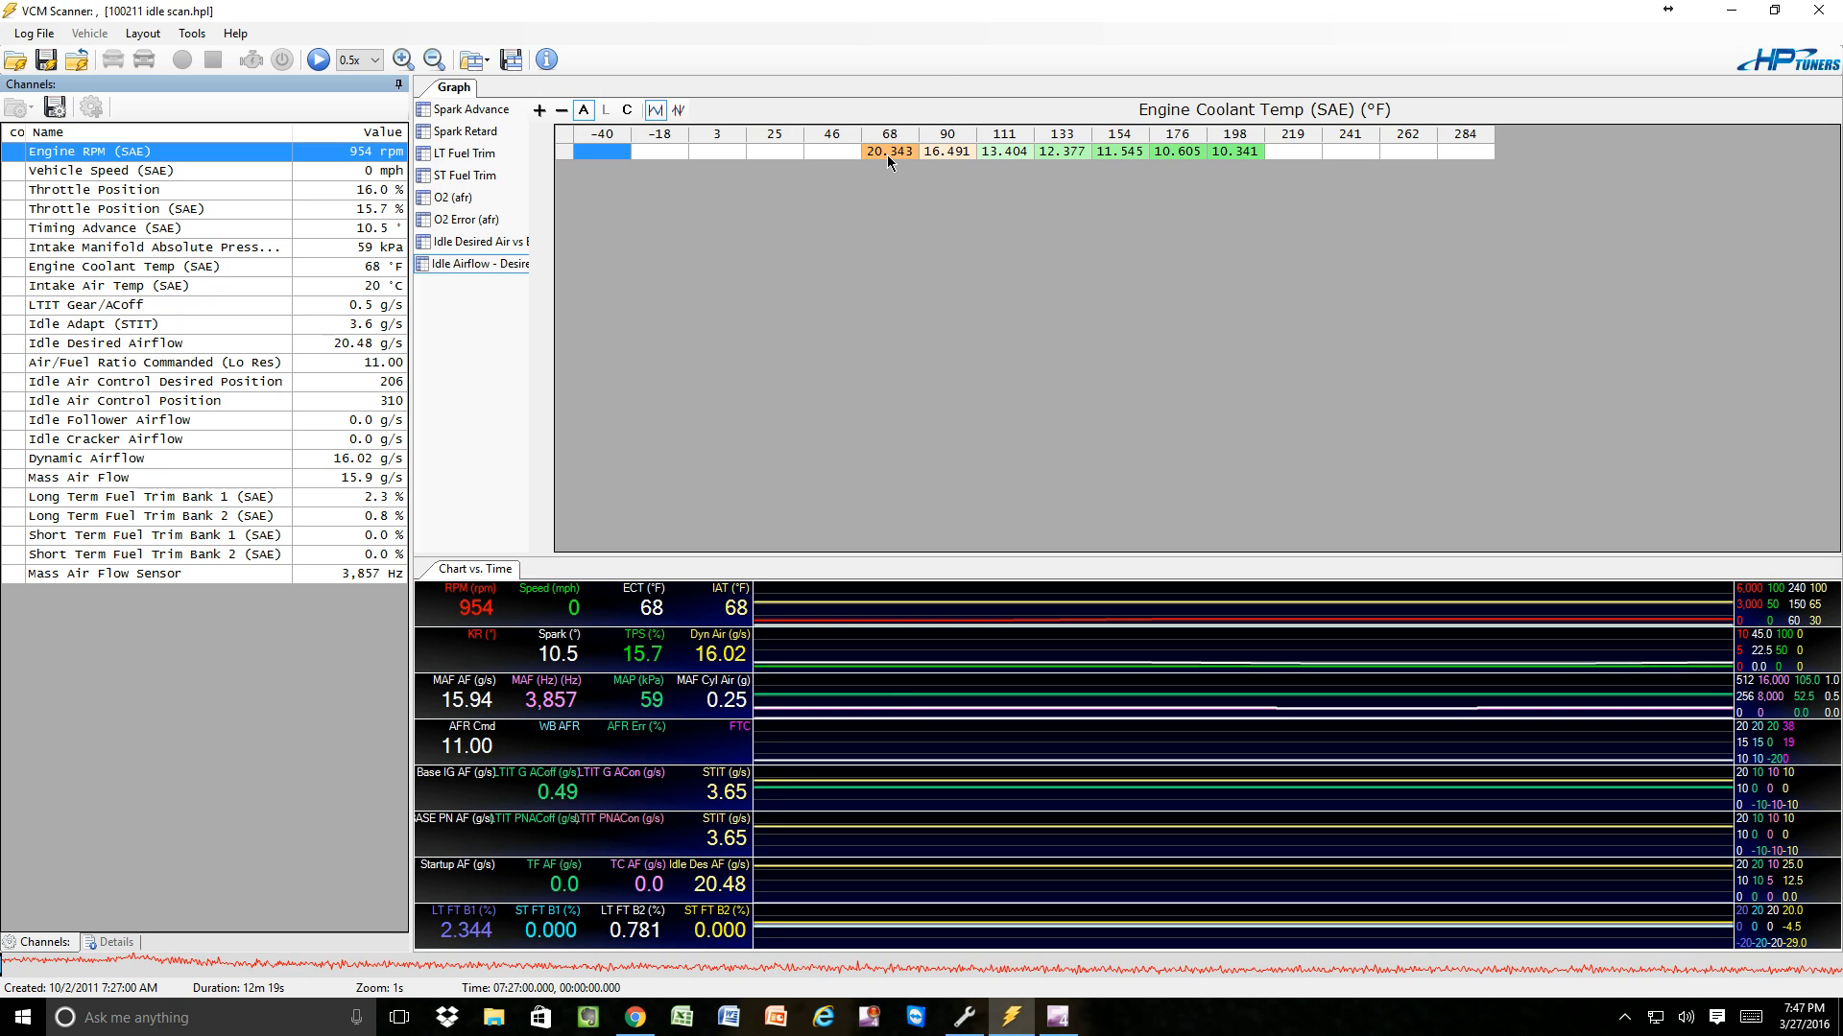
Scrub through the idle log from start to end to examine desired airflow as coolant temperature rises.
mouse_move(891, 160)
click(10, 964)
drag(34, 977, 293, 981)
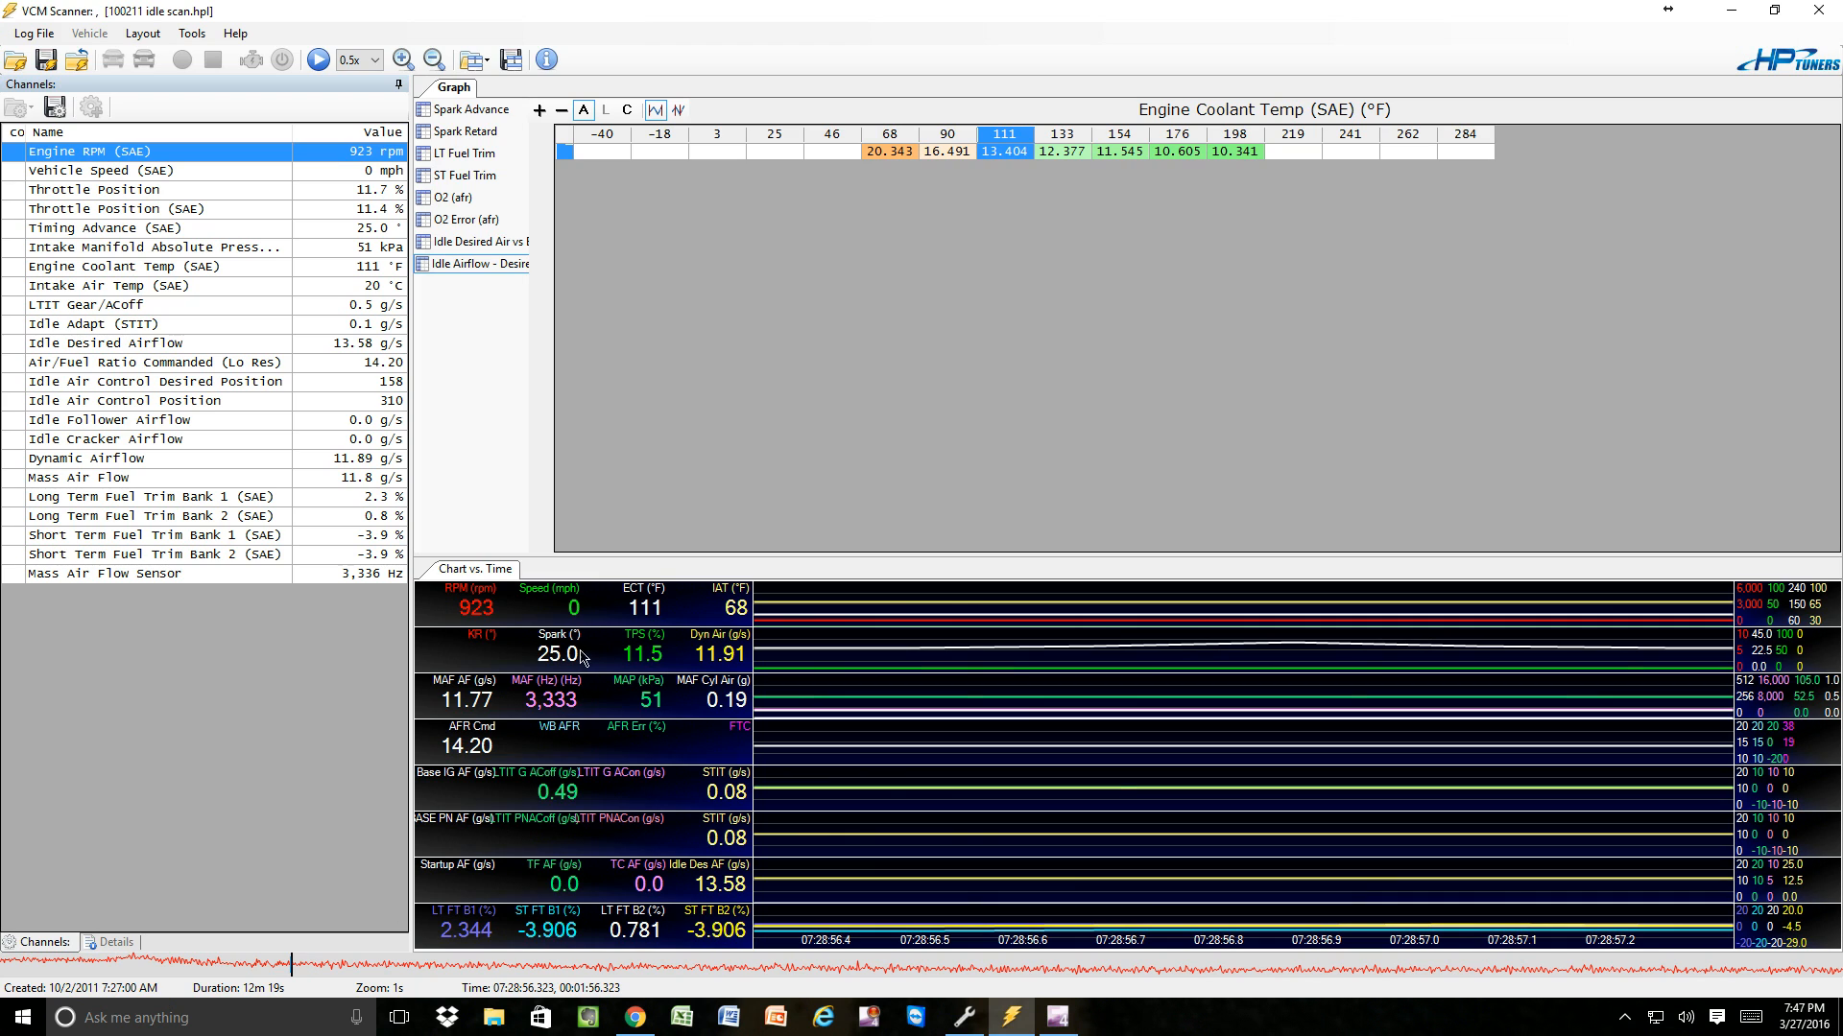
click(329, 967)
drag(329, 971, 1840, 980)
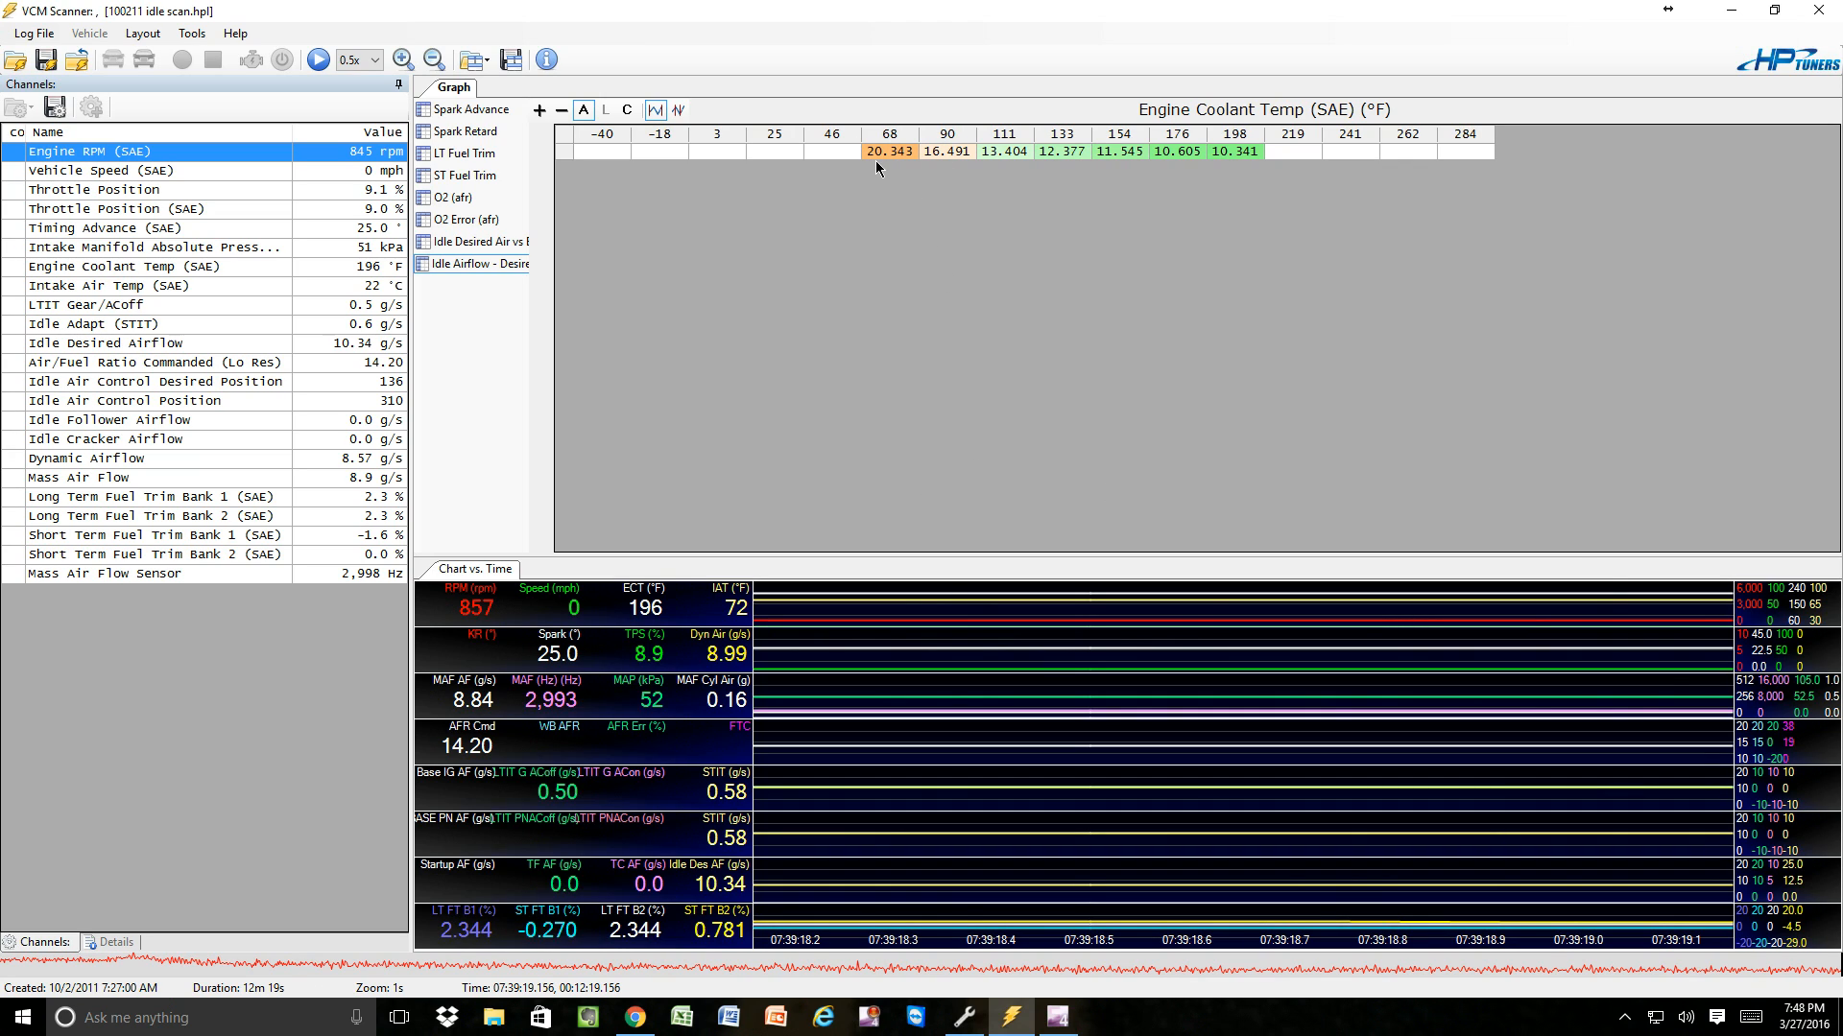
Copy the averaged idle airflow cells from 68 to 198 °F in the graph.
drag(881, 153, 1241, 156)
right_click(1241, 156)
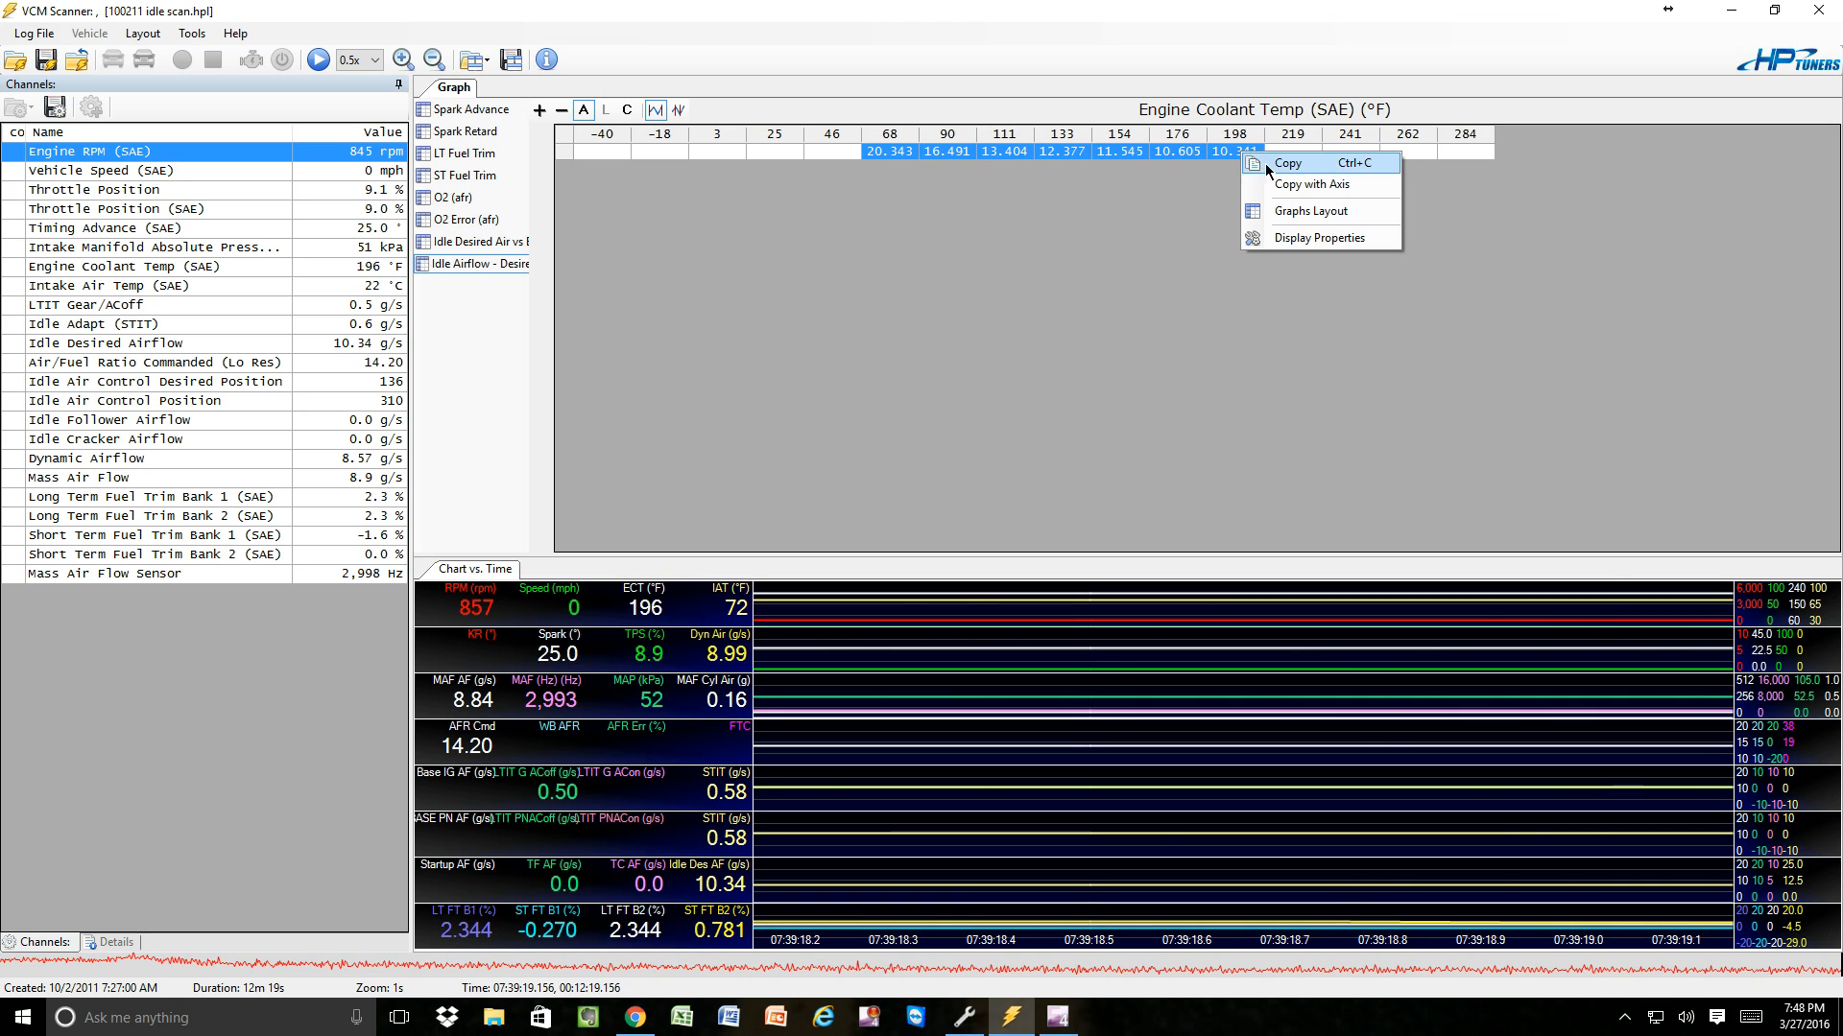
click(1294, 167)
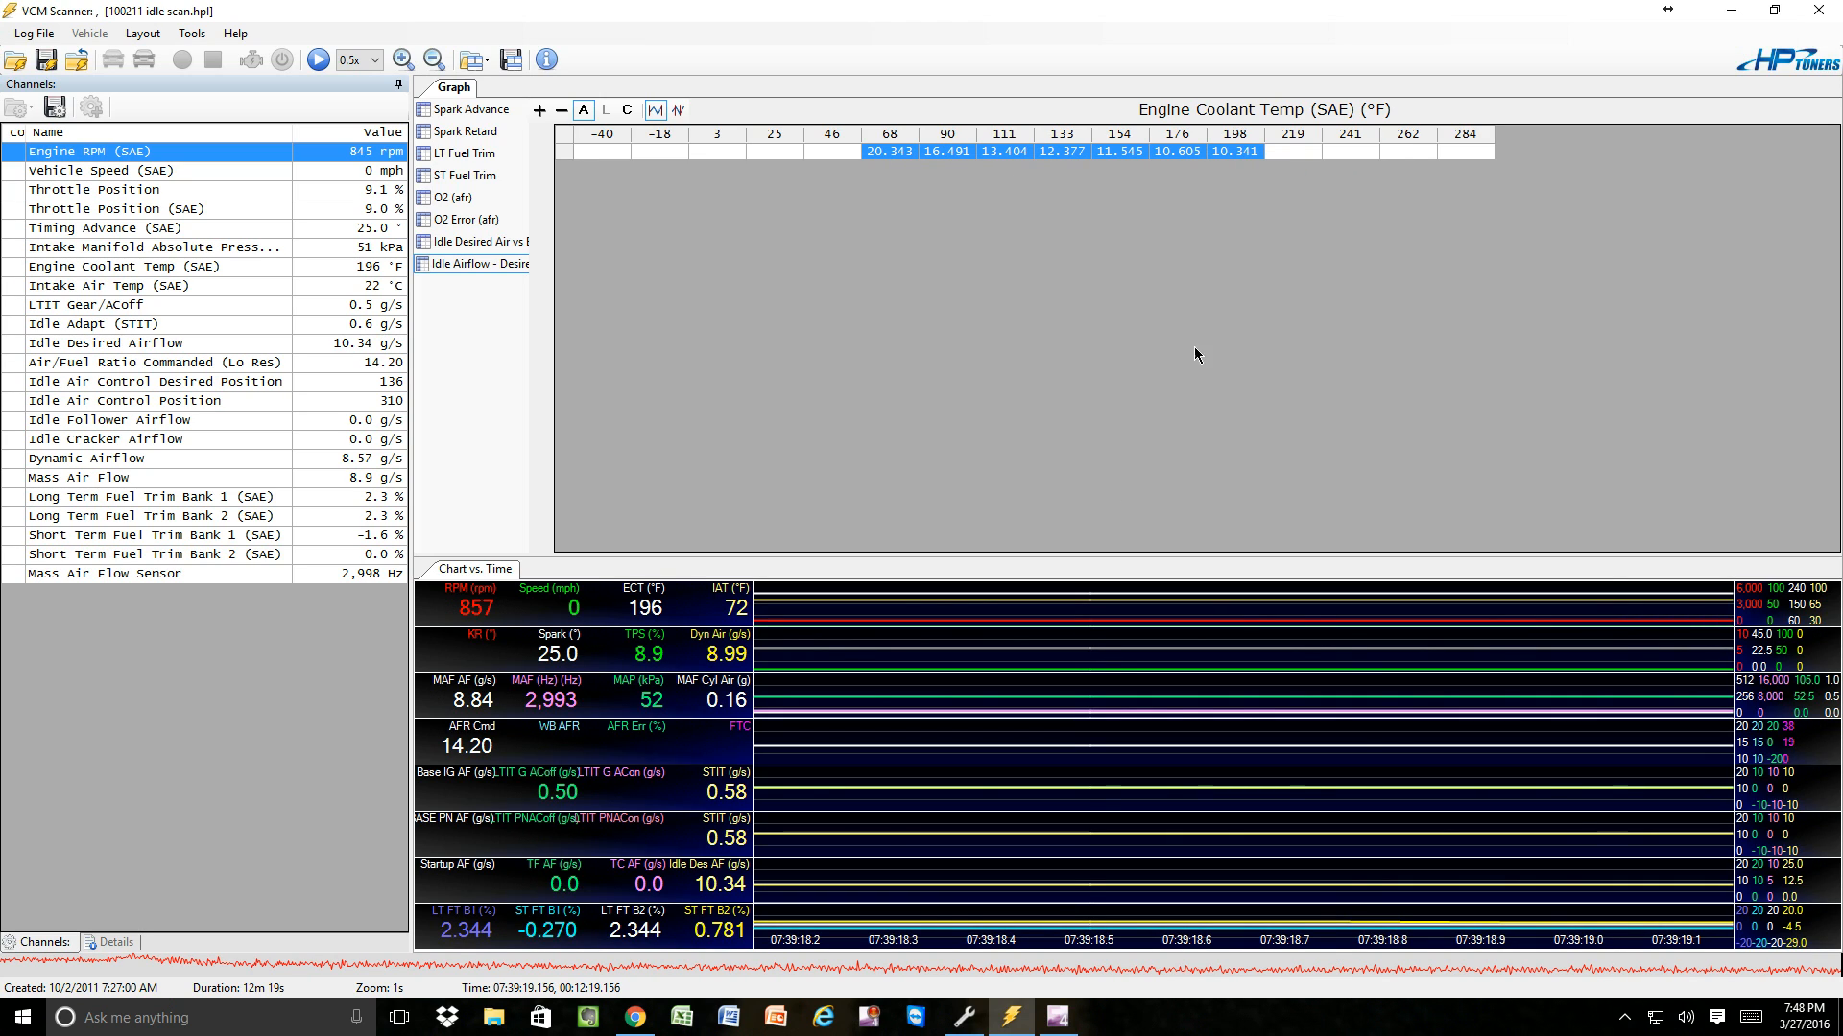
Switch to VCM Editor, paste the copied airflow values into the Idle Airflow table's Gear row starting at 68 °F, and return to VCM Scanner.
click(1012, 1029)
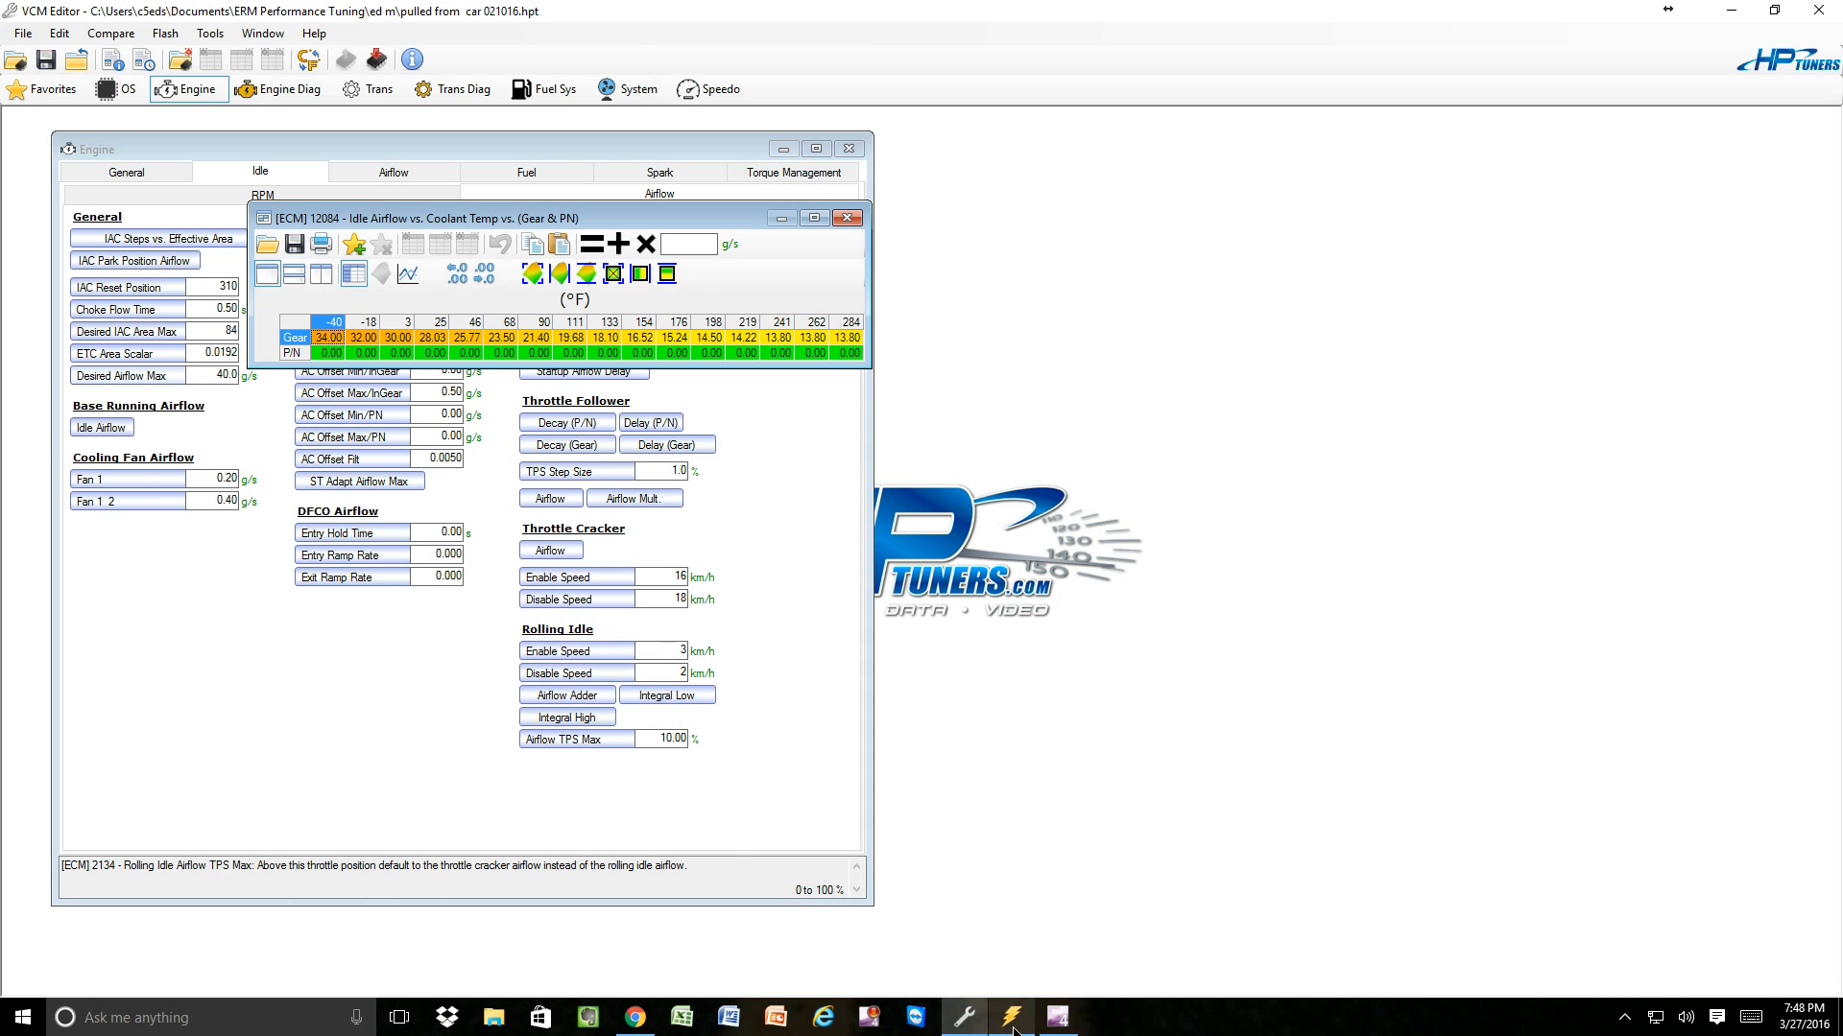
click(506, 342)
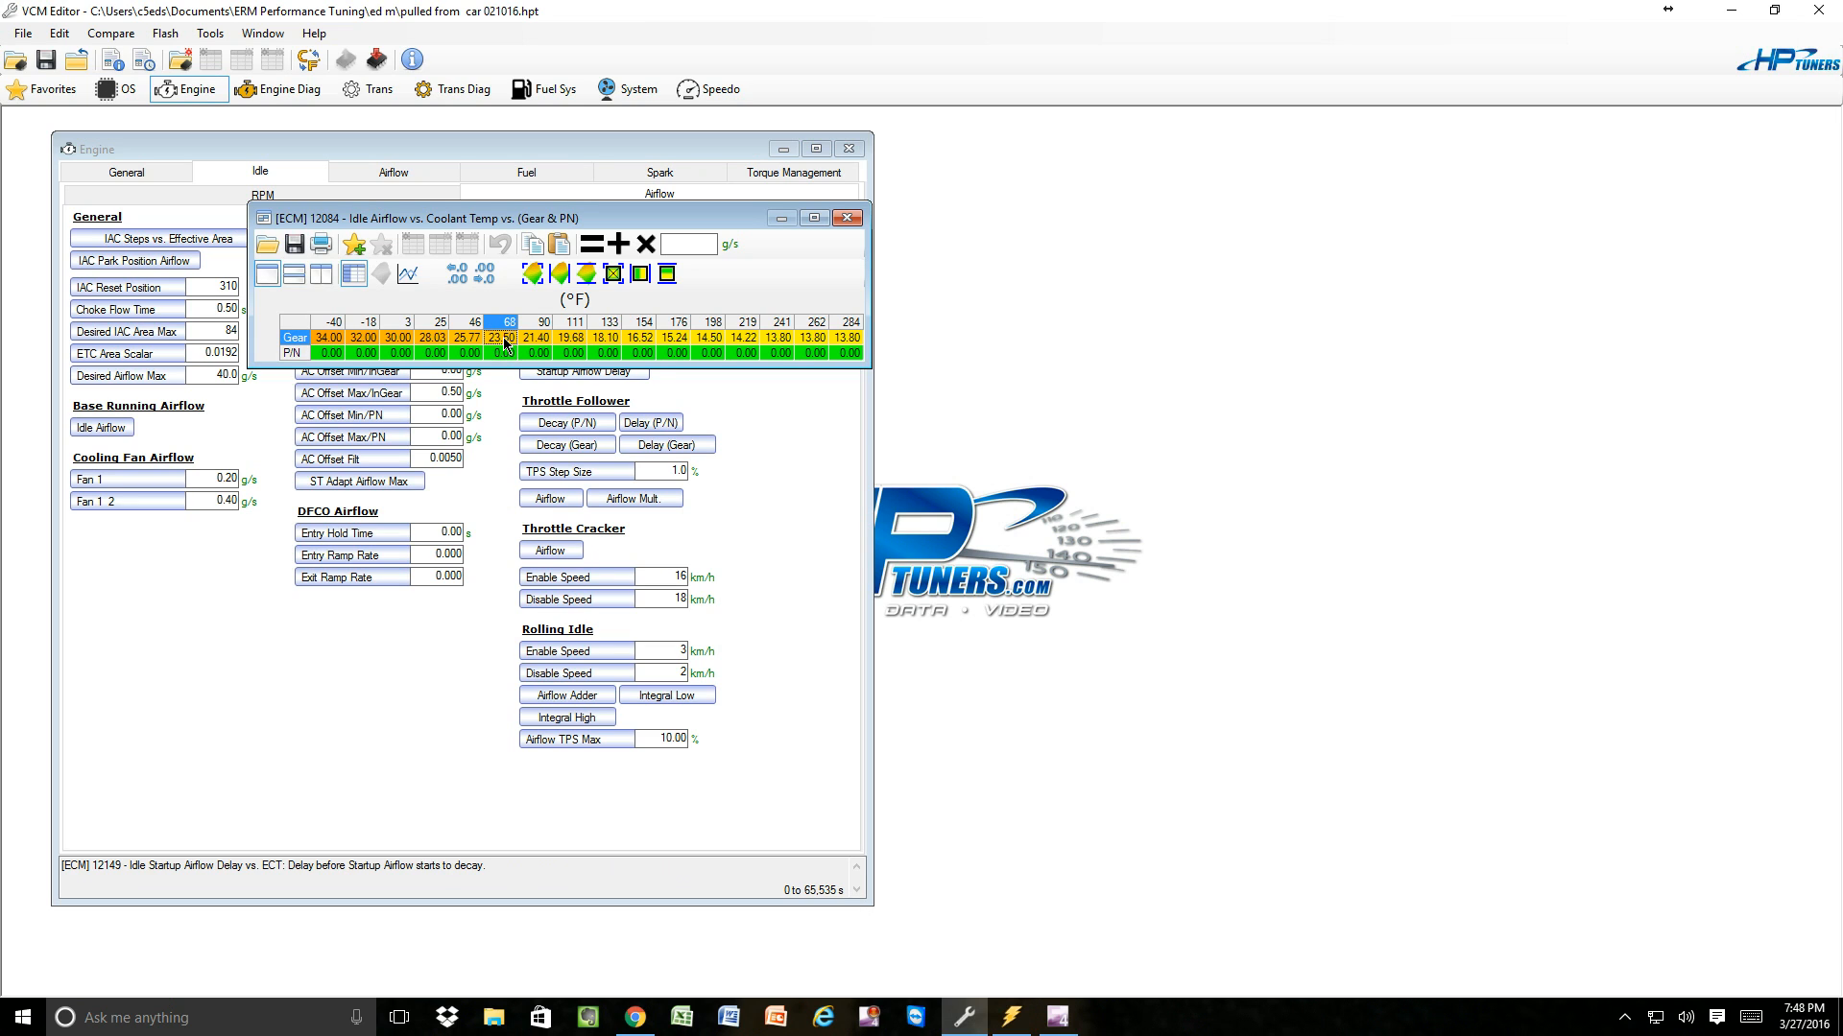
right_click(506, 343)
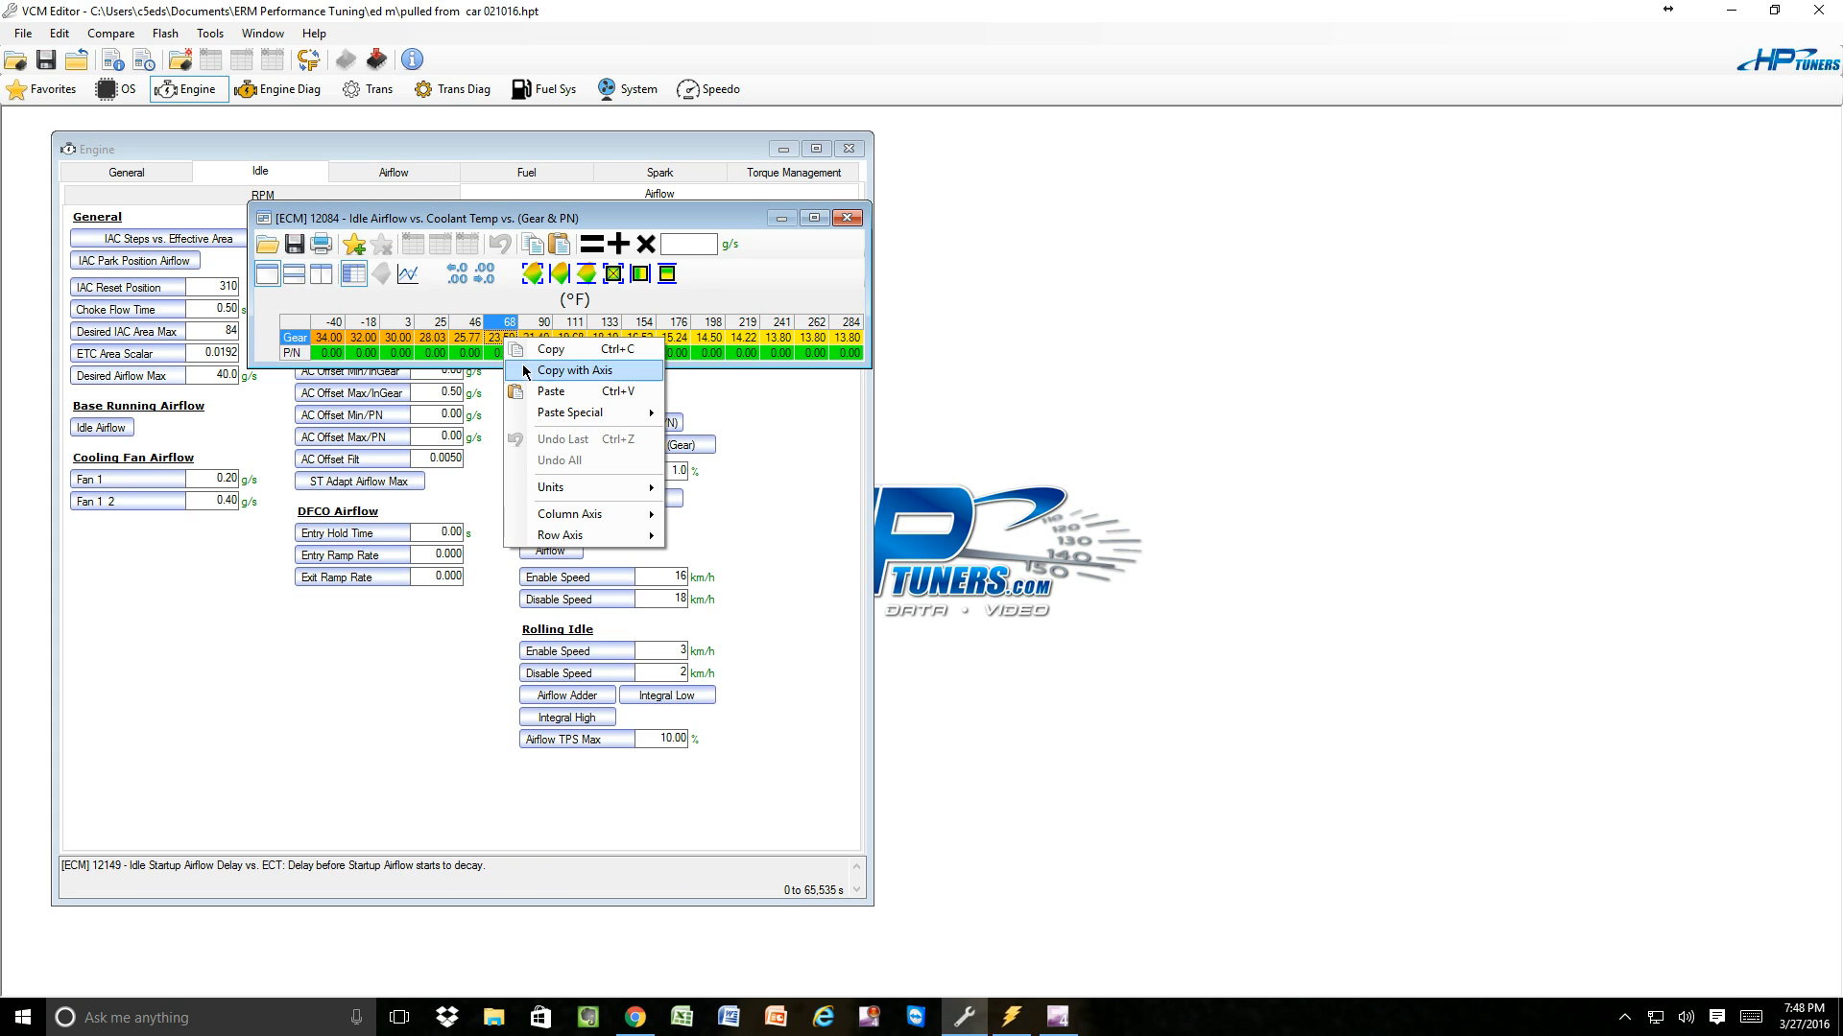
click(545, 392)
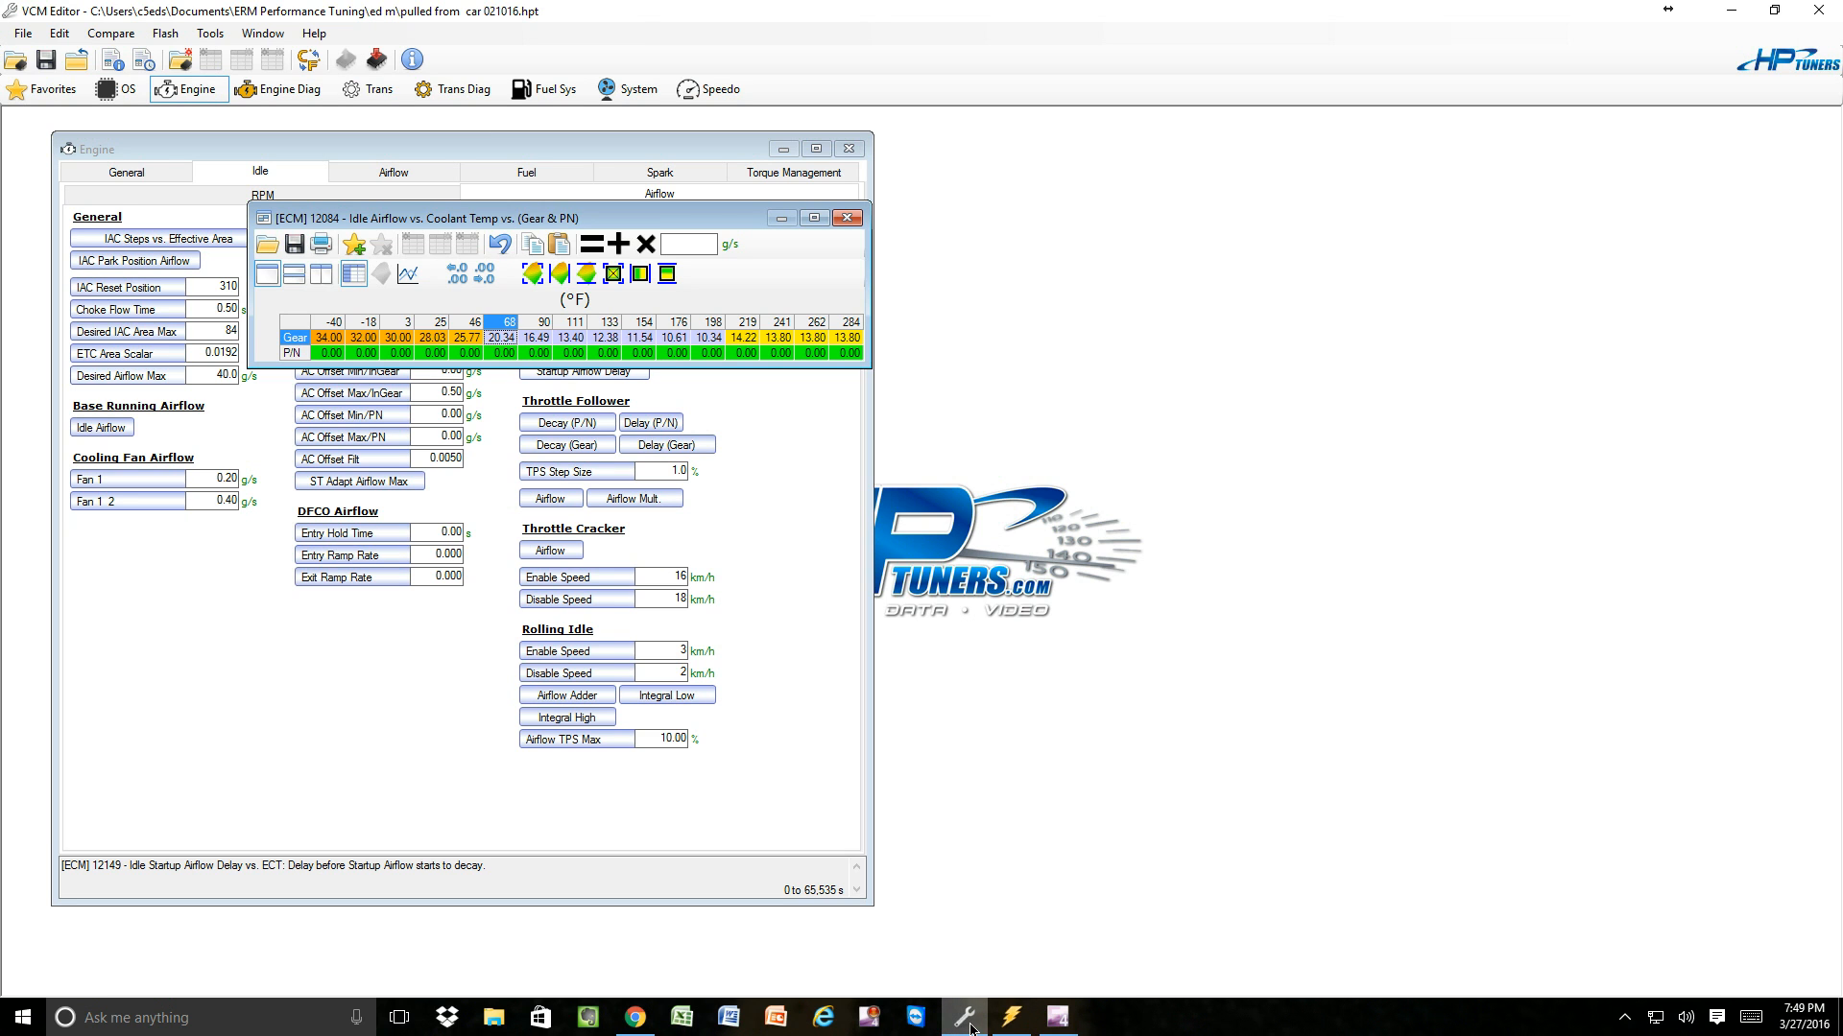
click(1015, 1023)
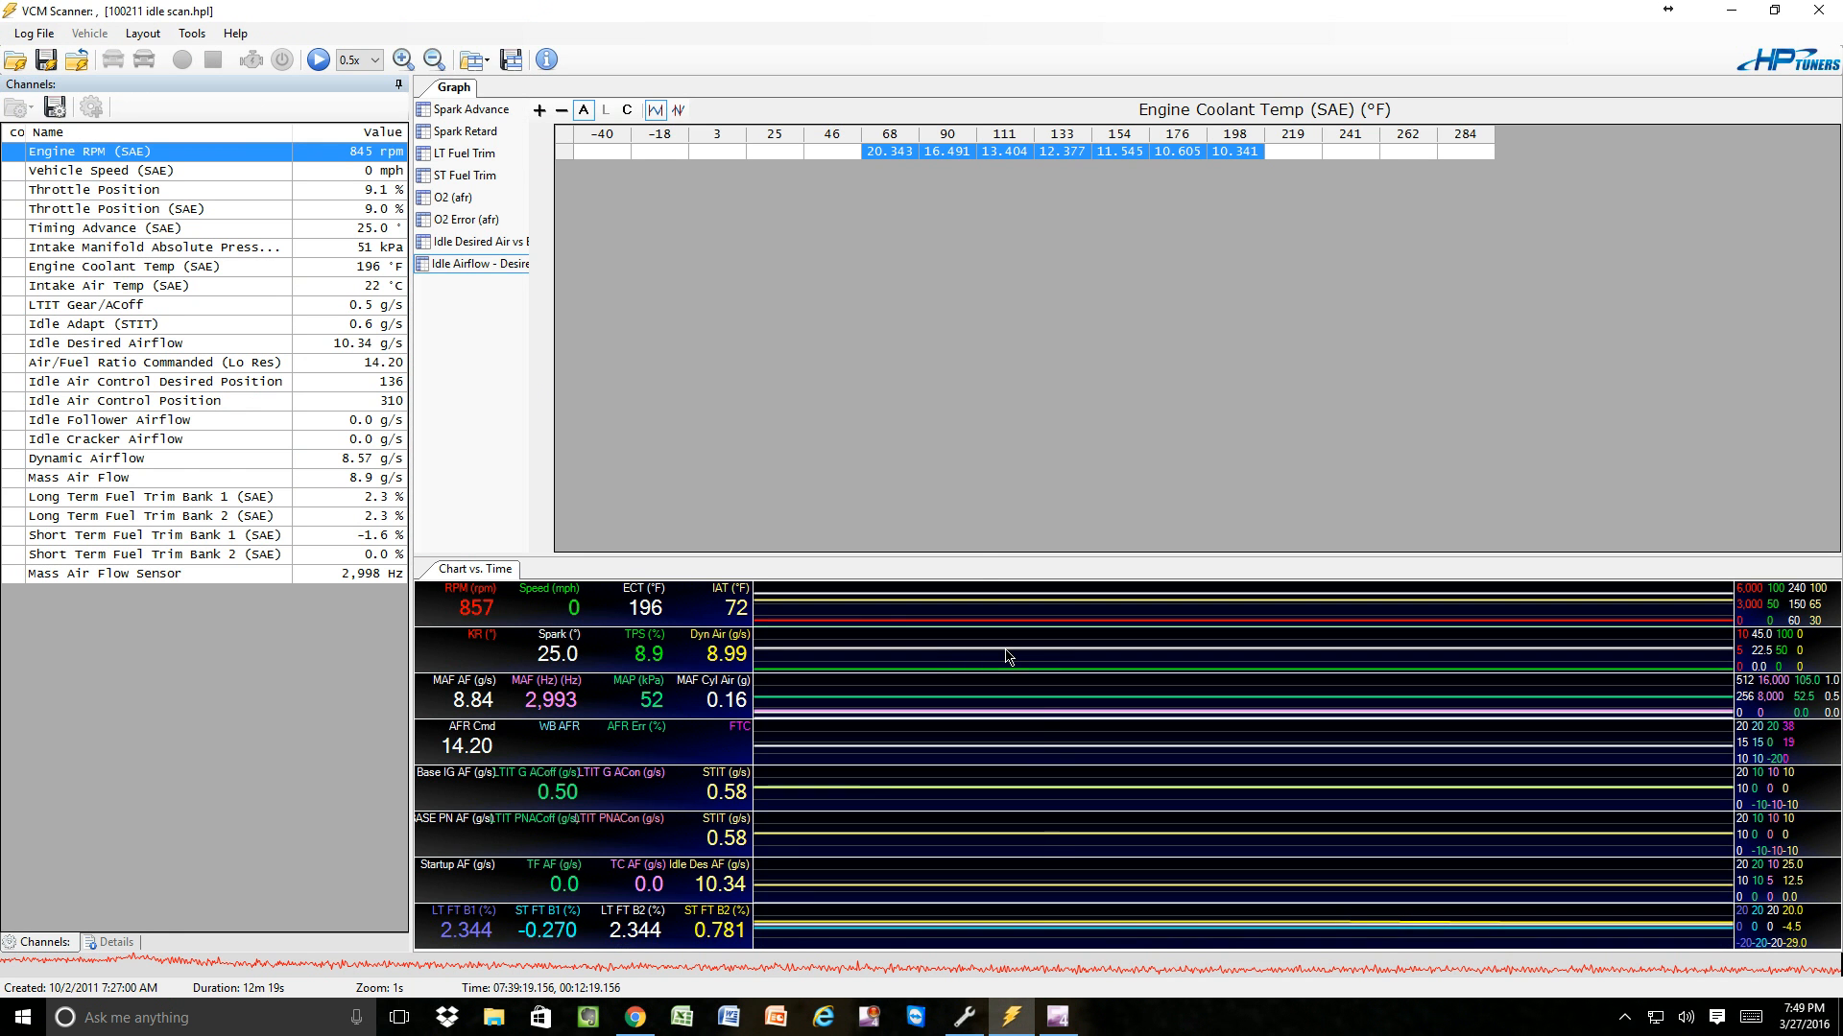